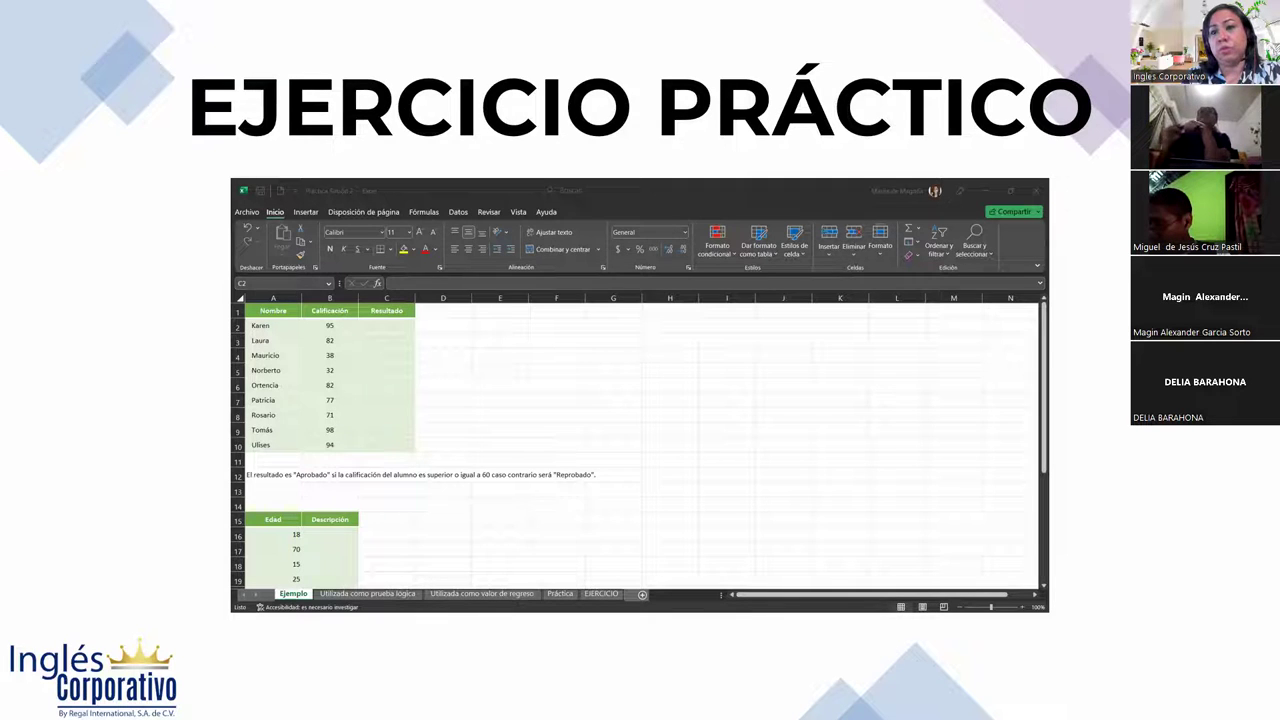
Step: Switch to the Práctica Sesión 1 workbook in Excel, maximize its window and zoom the Ejemplo sheet to 150%
{"action": "key", "text": "alt+Tab"}
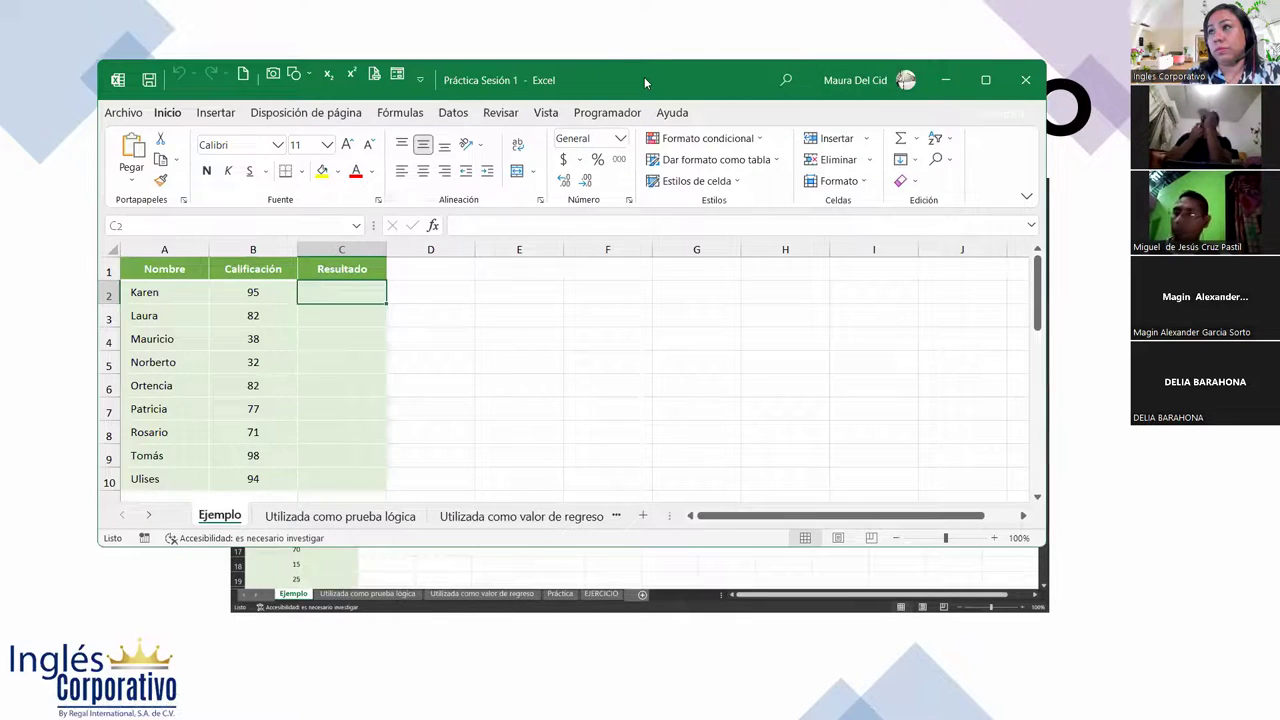
{"action": "double_click", "coordinate": [644, 77]}
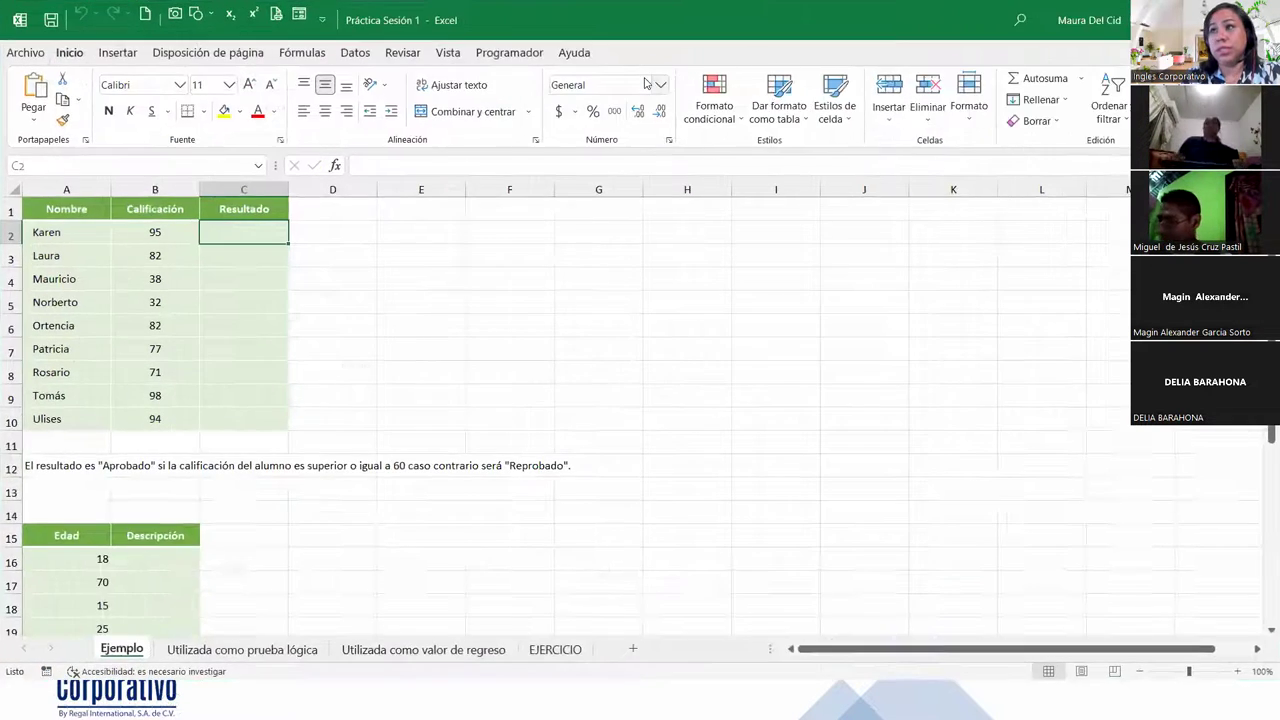
{"action": "left_click", "coordinate": [1240, 676]}
{"action": "left_click", "coordinate": [1240, 676]}
{"action": "left_click", "coordinate": [1240, 676]}
{"action": "left_click", "coordinate": [1240, 676]}
{"action": "left_click", "coordinate": [1240, 676]}
{"action": "scroll", "coordinate": [800, 565], "scroll_direction": "up", "scroll_amount": 1}
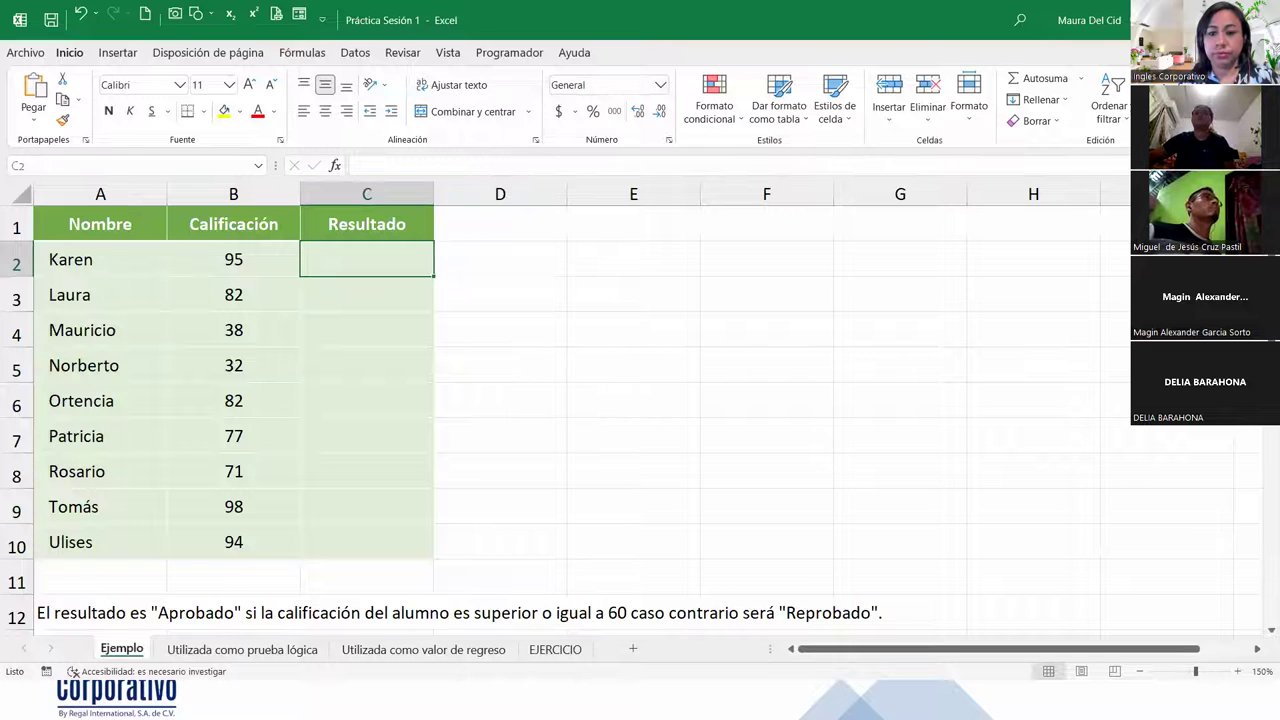
Step: Return to the Excel workbook from the slides and enlarge the Ejemplo sheet to 150% zoom, showing the table from row 1
{"action": "key", "text": "alt+Tab"}
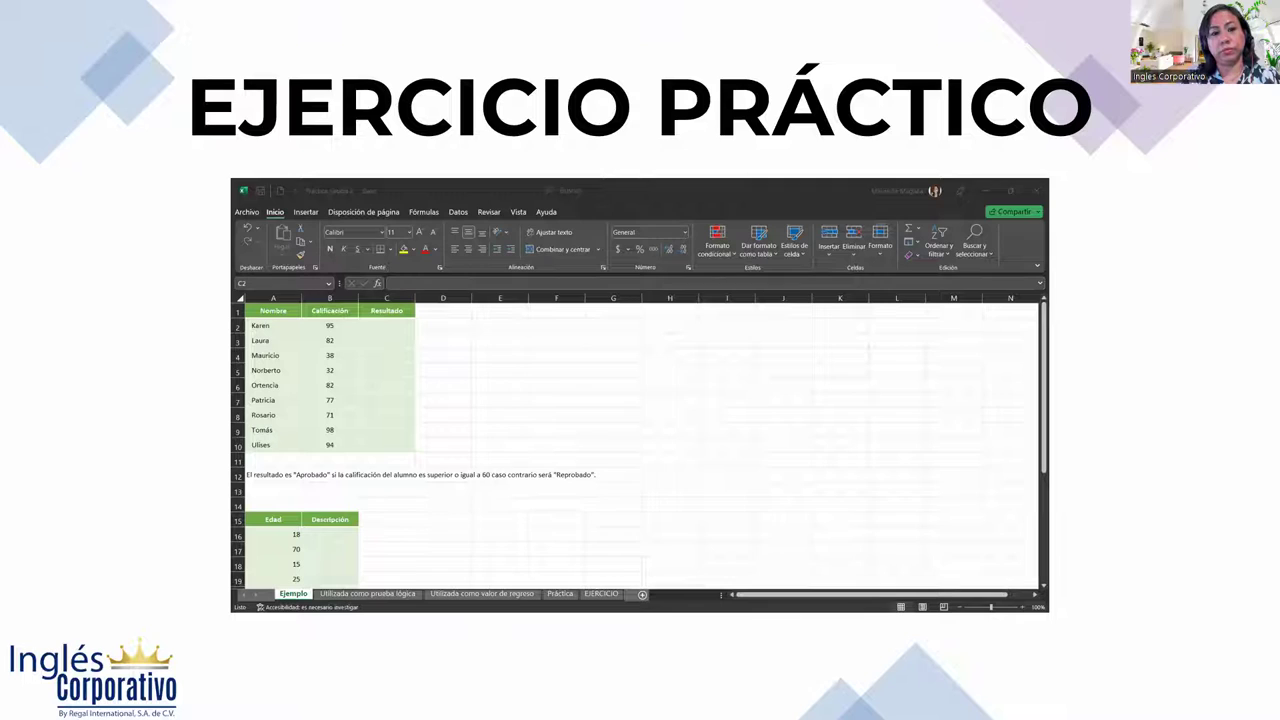
{"action": "key", "text": "alt+Tab"}
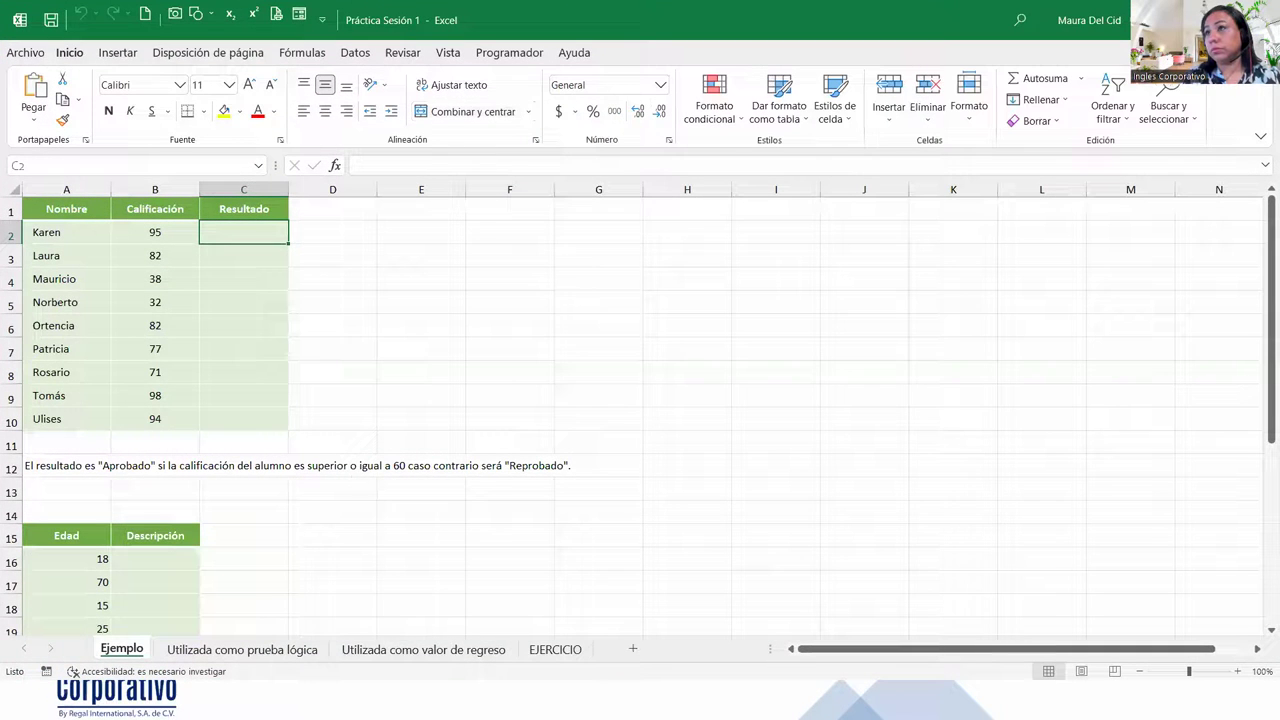
{"action": "scroll", "coordinate": [914, 539], "scroll_direction": "up", "scroll_amount": 2, "text": "ctrl"}
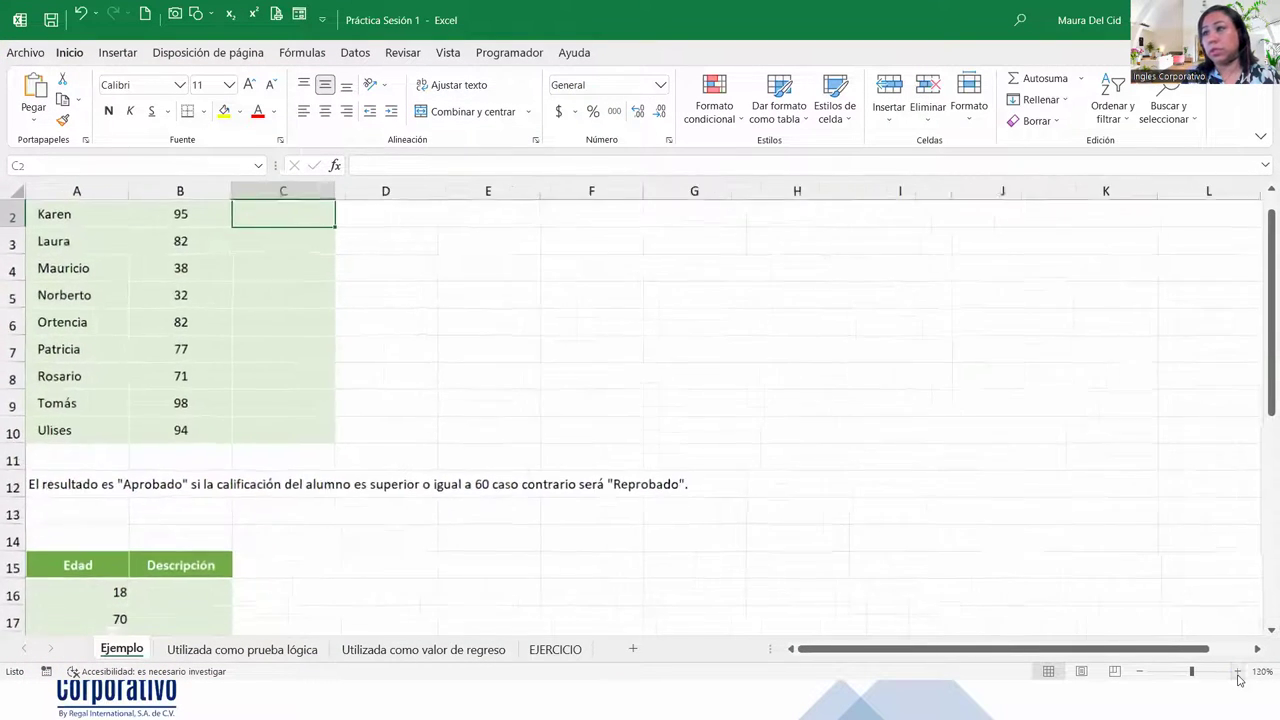
{"action": "scroll", "coordinate": [910, 538], "scroll_direction": "up", "scroll_amount": 1}
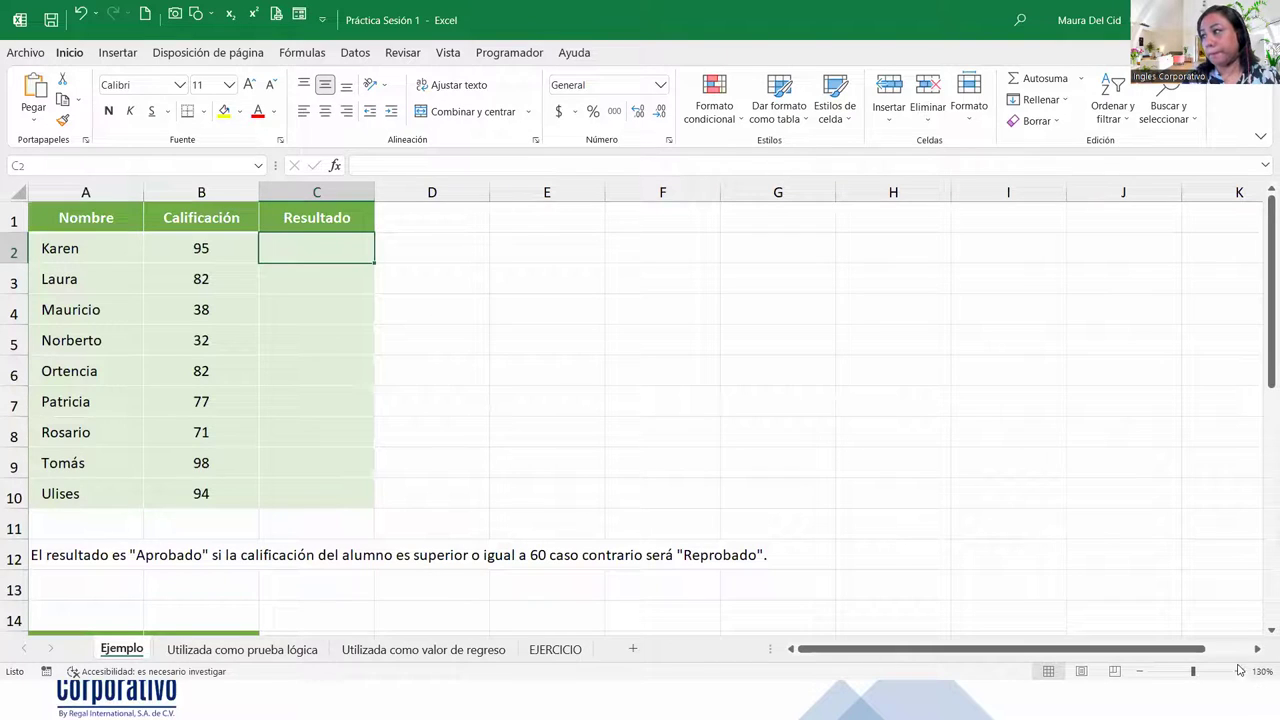
{"action": "left_click", "coordinate": [1238, 672]}
{"action": "left_click", "coordinate": [1238, 672]}
{"action": "scroll", "coordinate": [635, 350], "scroll_direction": "up", "scroll_amount": 1}
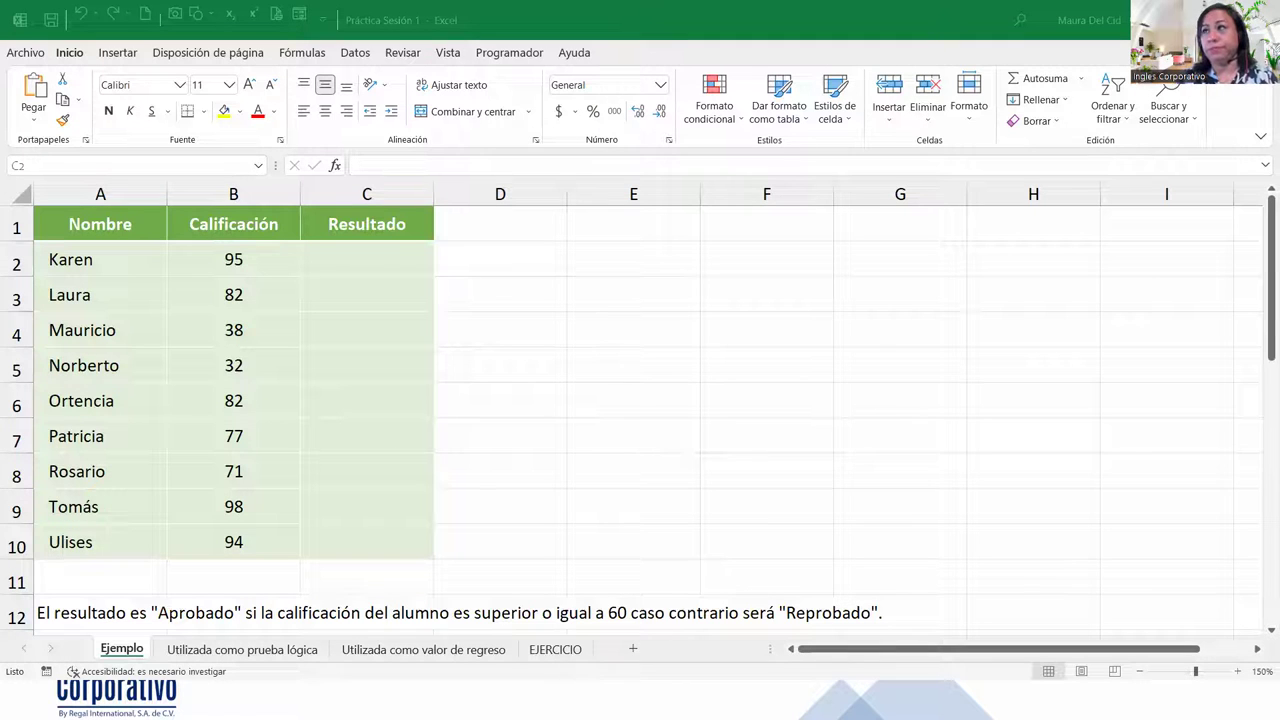
Step: Insert the logical function SI in cell C2 and enter B2>=60 as its logical test
{"action": "left_click", "coordinate": [357, 266]}
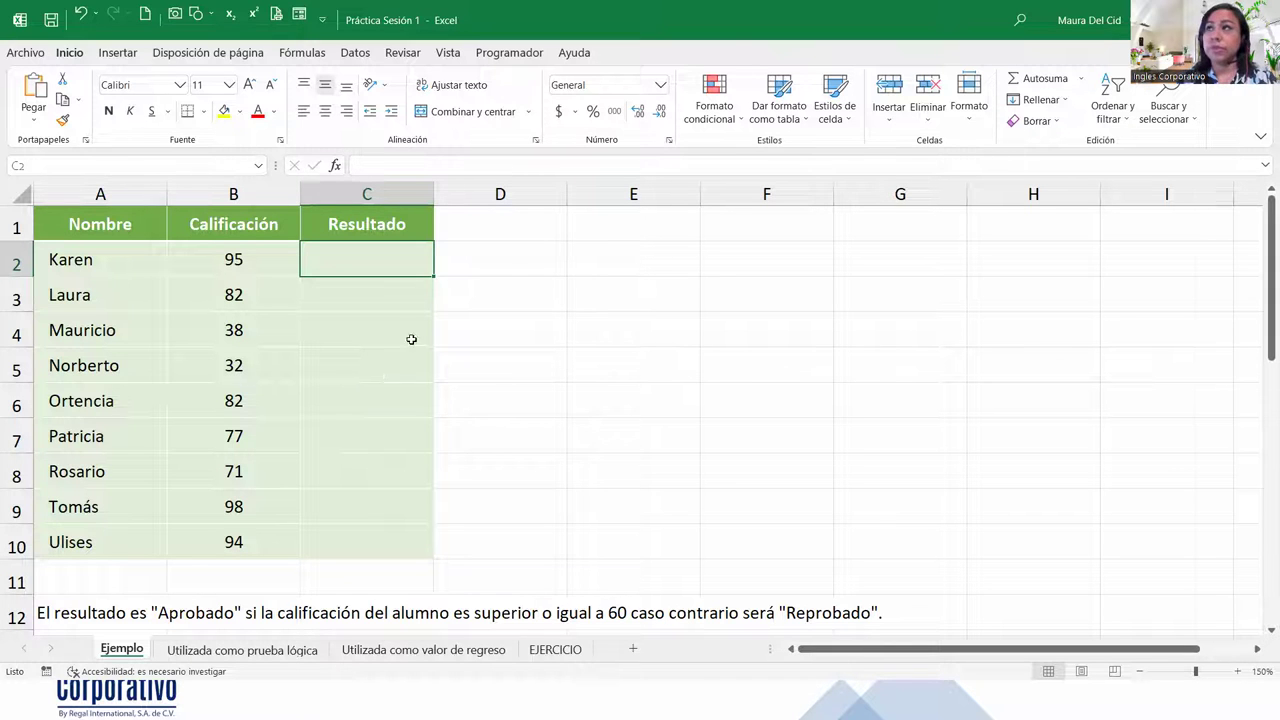
{"action": "left_click", "coordinate": [298, 55]}
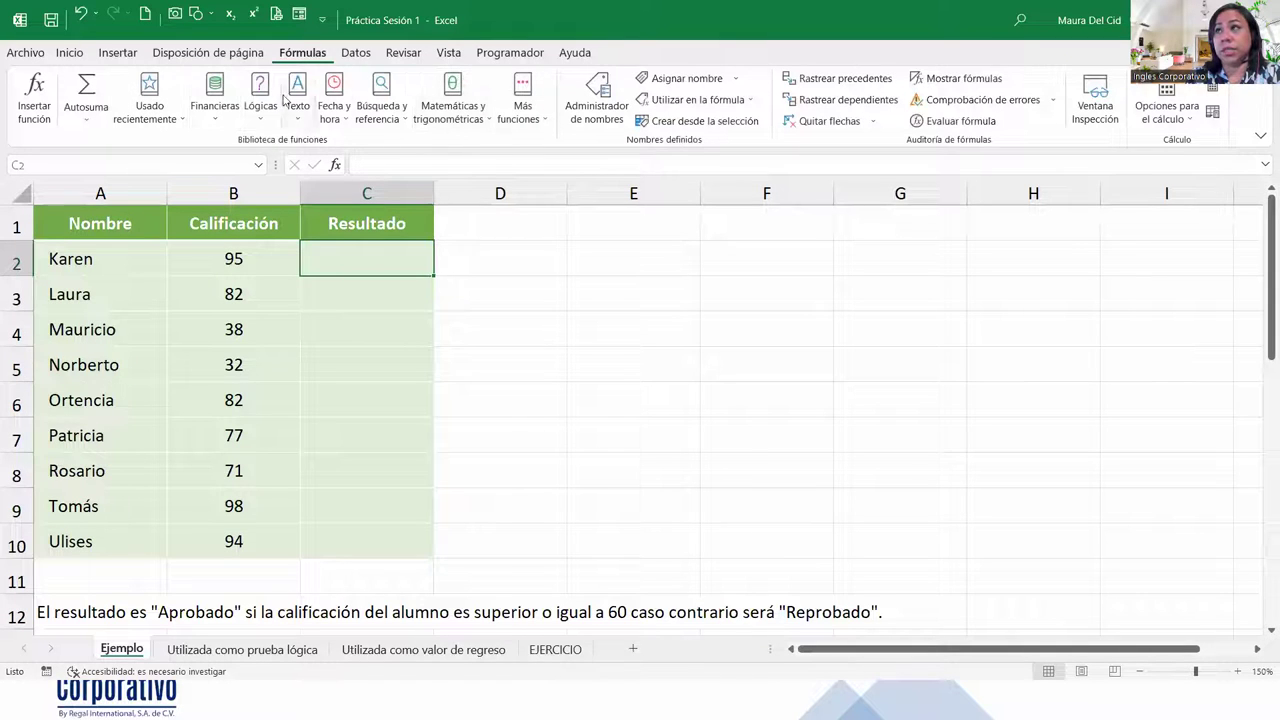
{"action": "left_click", "coordinate": [261, 120]}
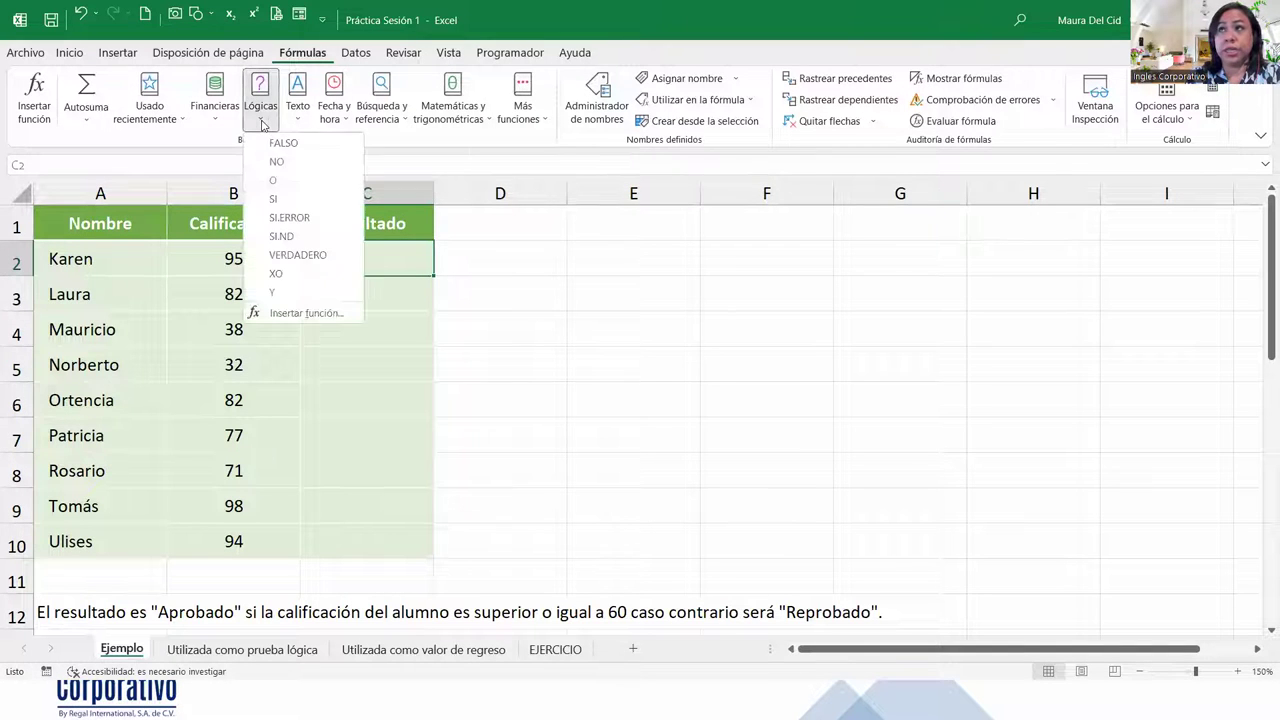
{"action": "left_click", "coordinate": [299, 200]}
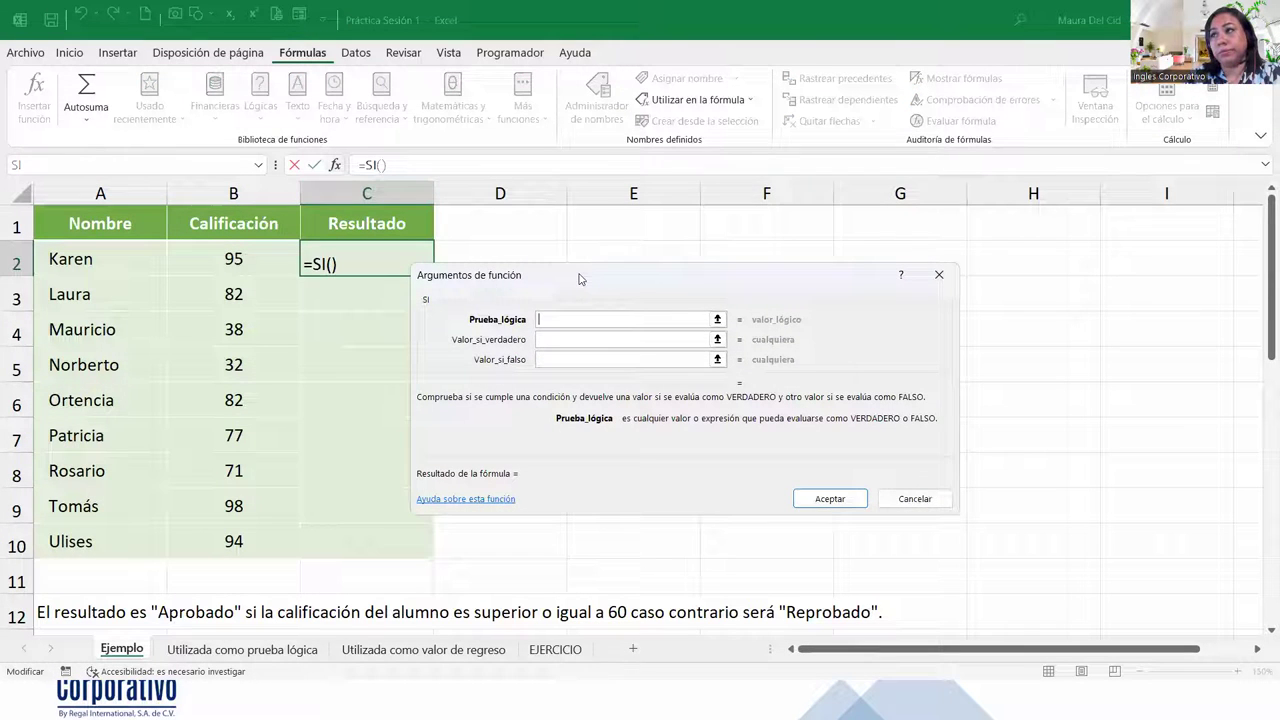
{"action": "left_click_drag", "start_coordinate": [579, 279], "coordinate": [599, 258]}
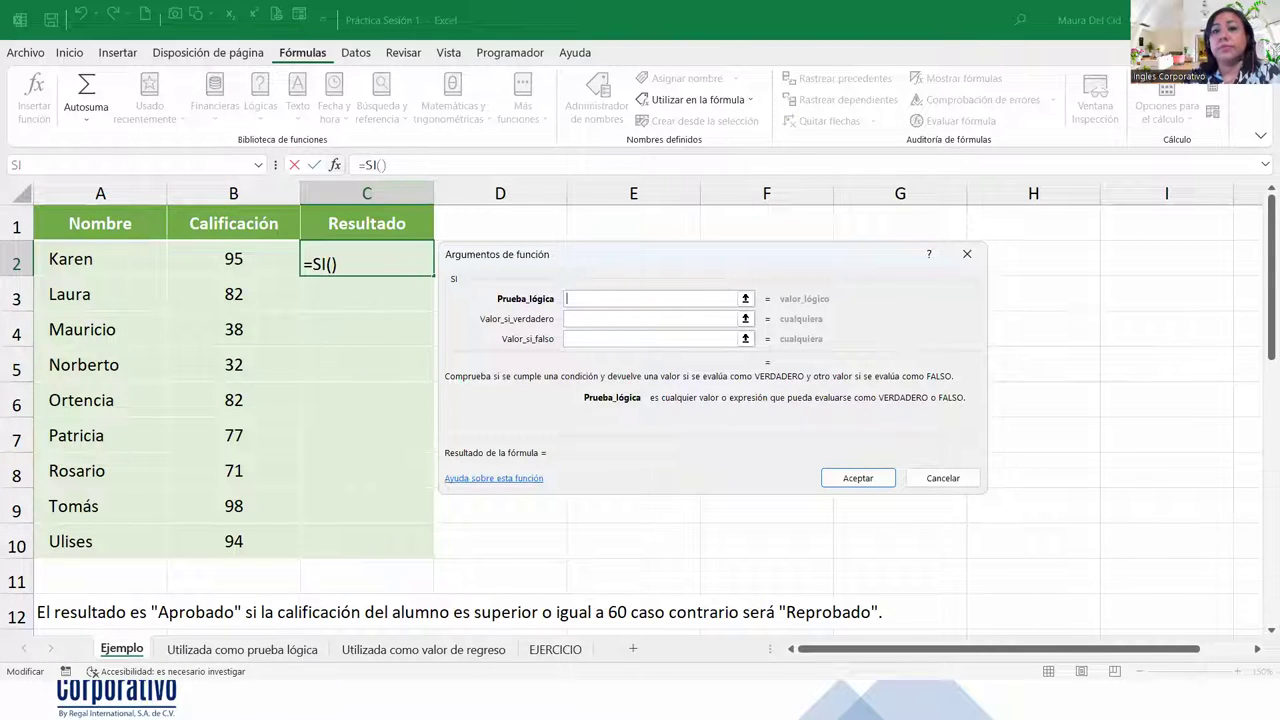
{"action": "left_click", "coordinate": [613, 299]}
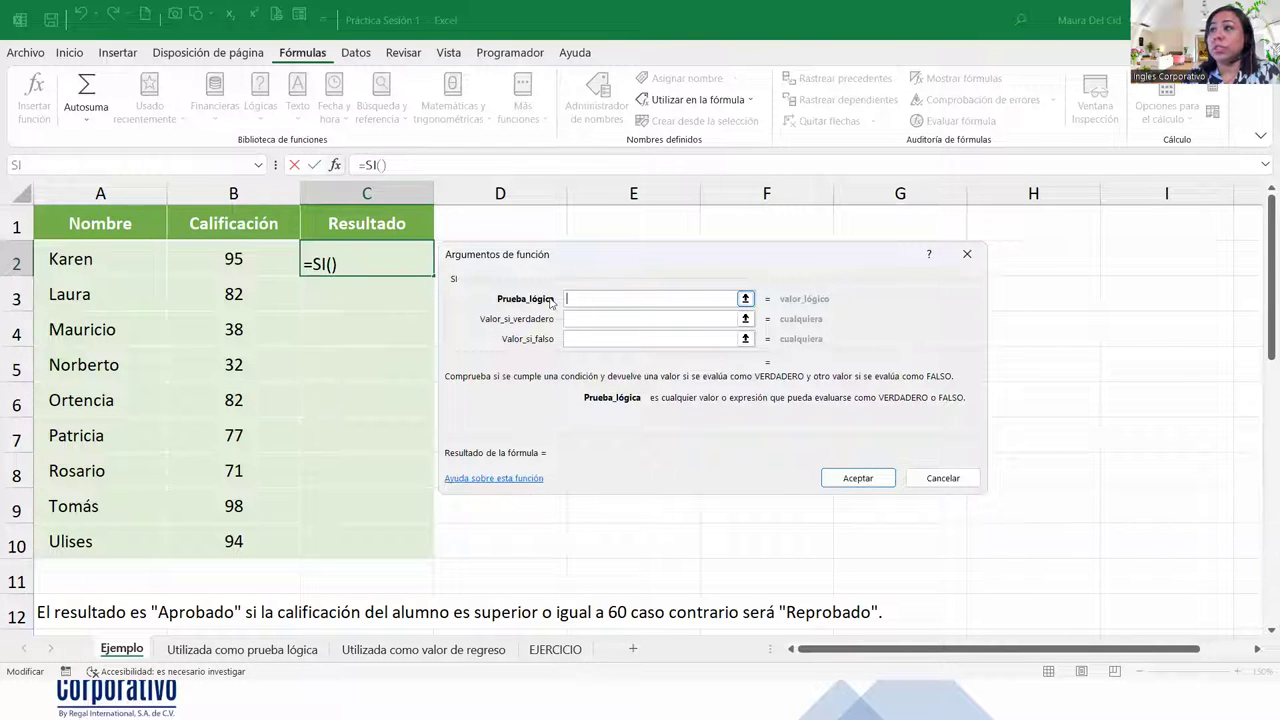
{"action": "left_click", "coordinate": [222, 257]}
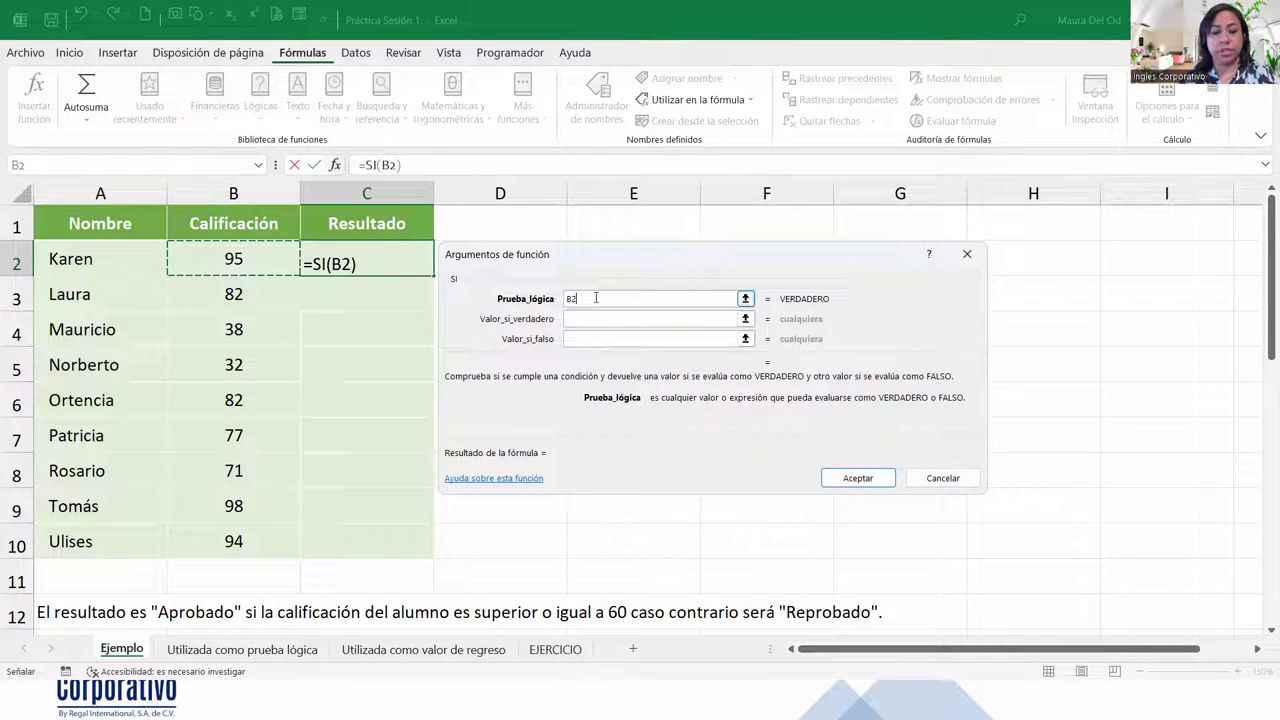
{"action": "type", "text": ">="}
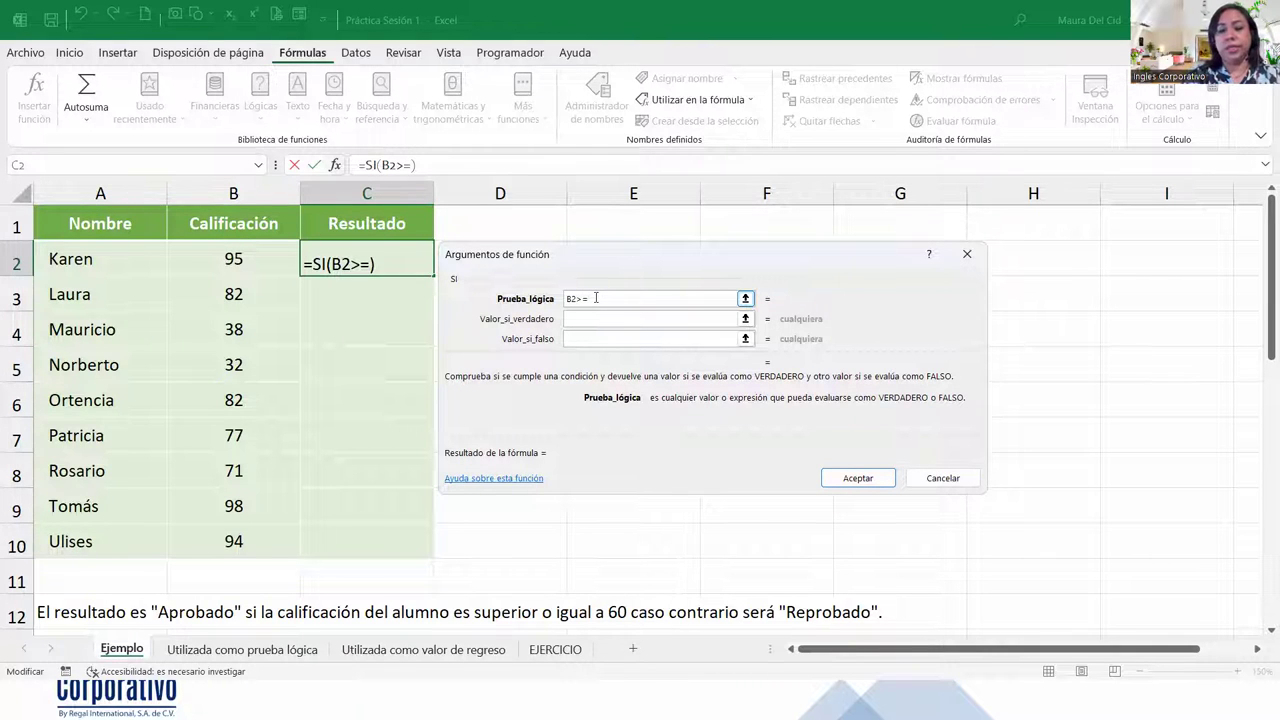
{"action": "type", "text": "60"}
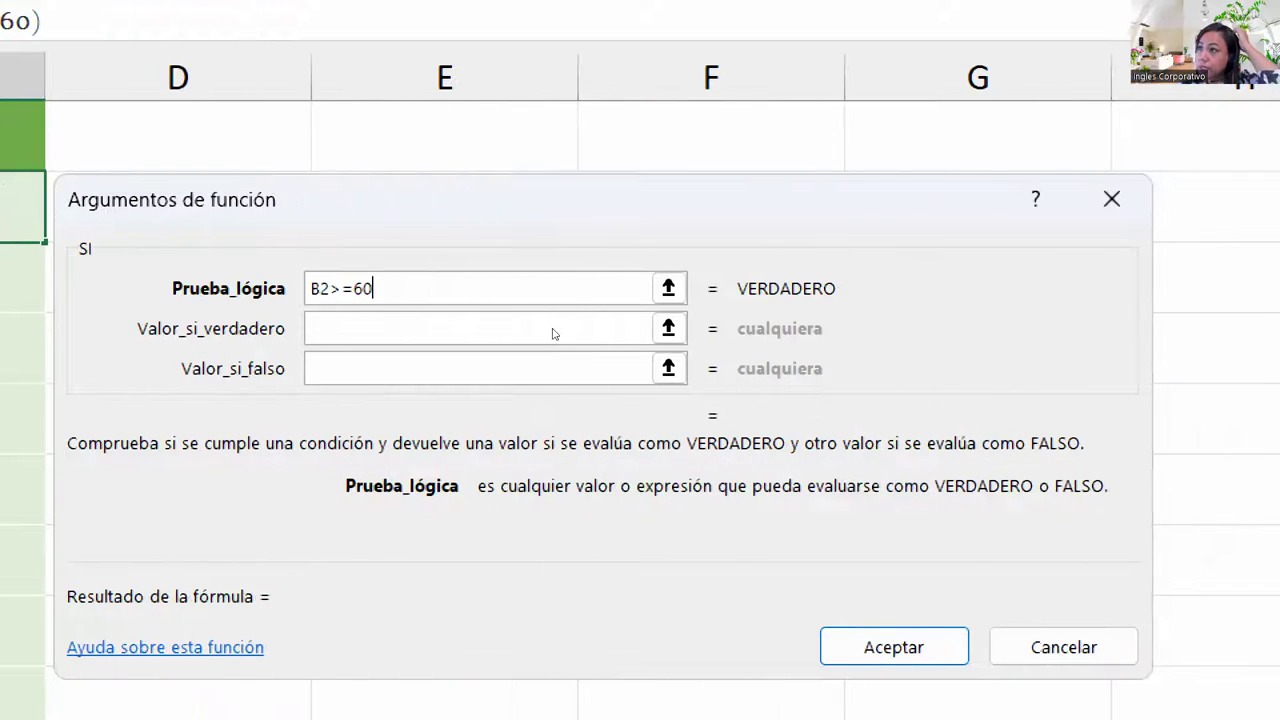
Step: Enter "Aprobado" in quotation marks as the SI function's value if true
{"action": "left_click", "coordinate": [777, 318]}
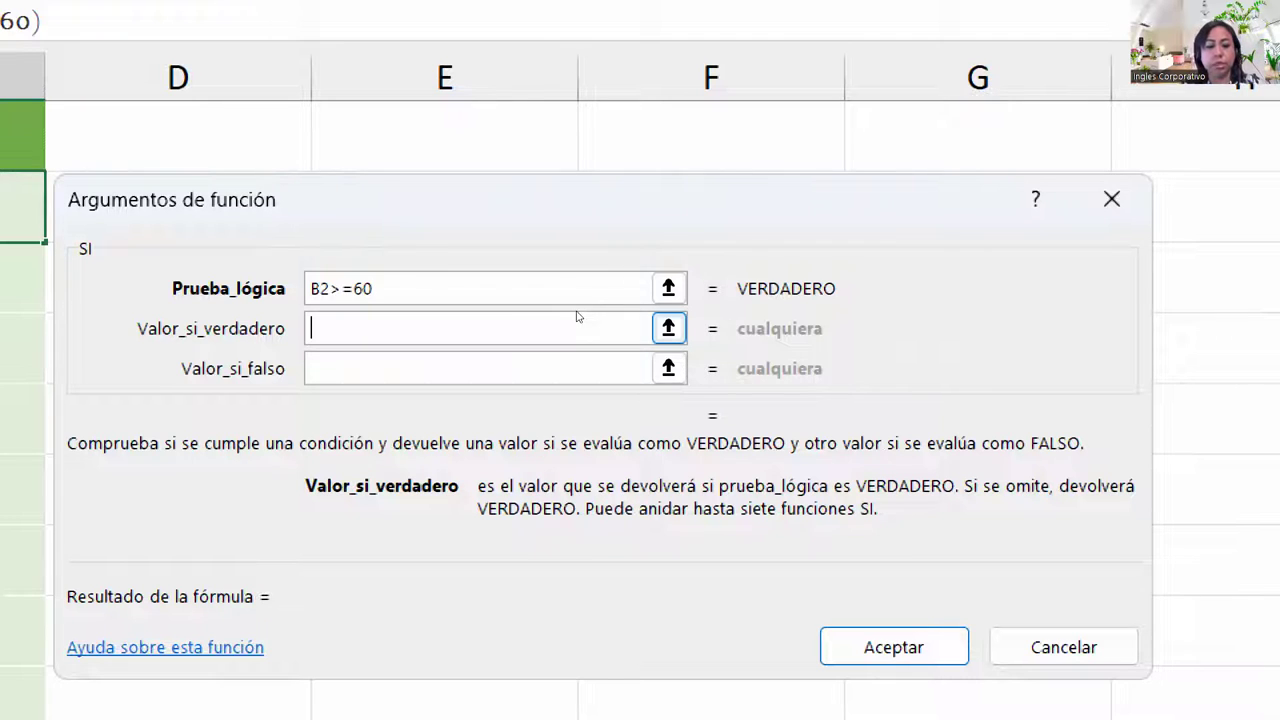
{"action": "type", "text": "\"A"}
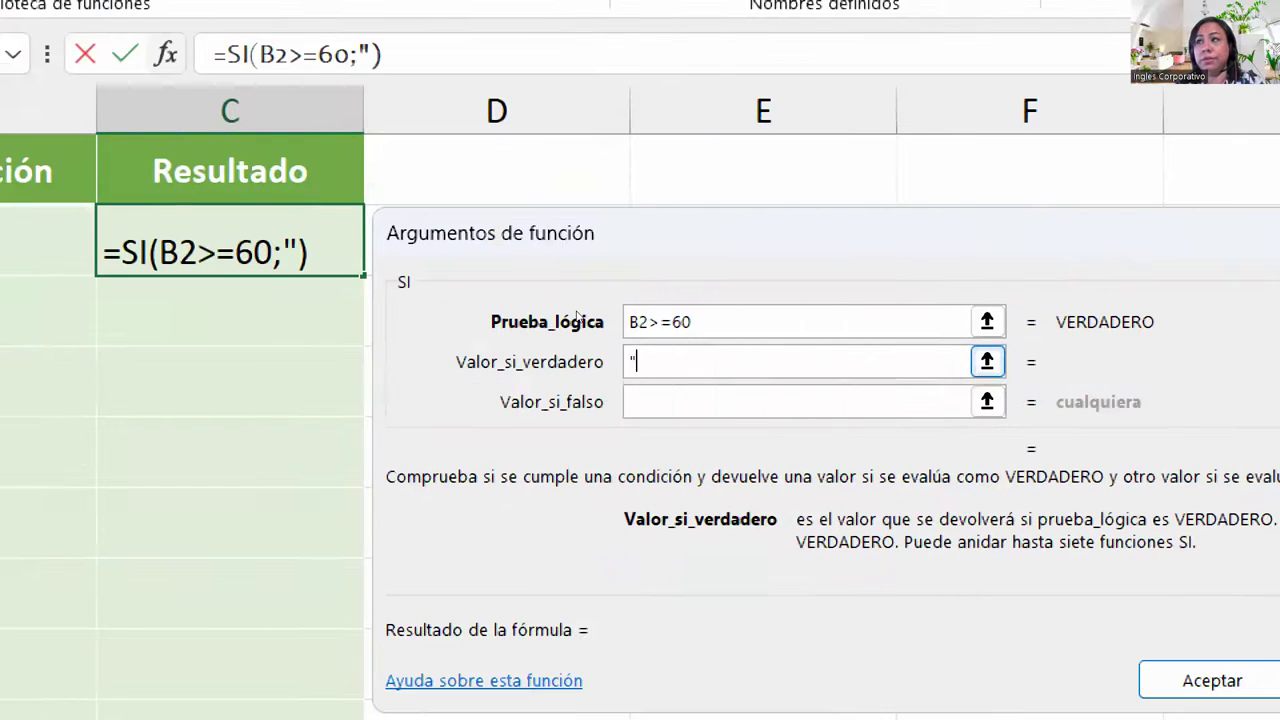
{"action": "type", "text": "probado"}
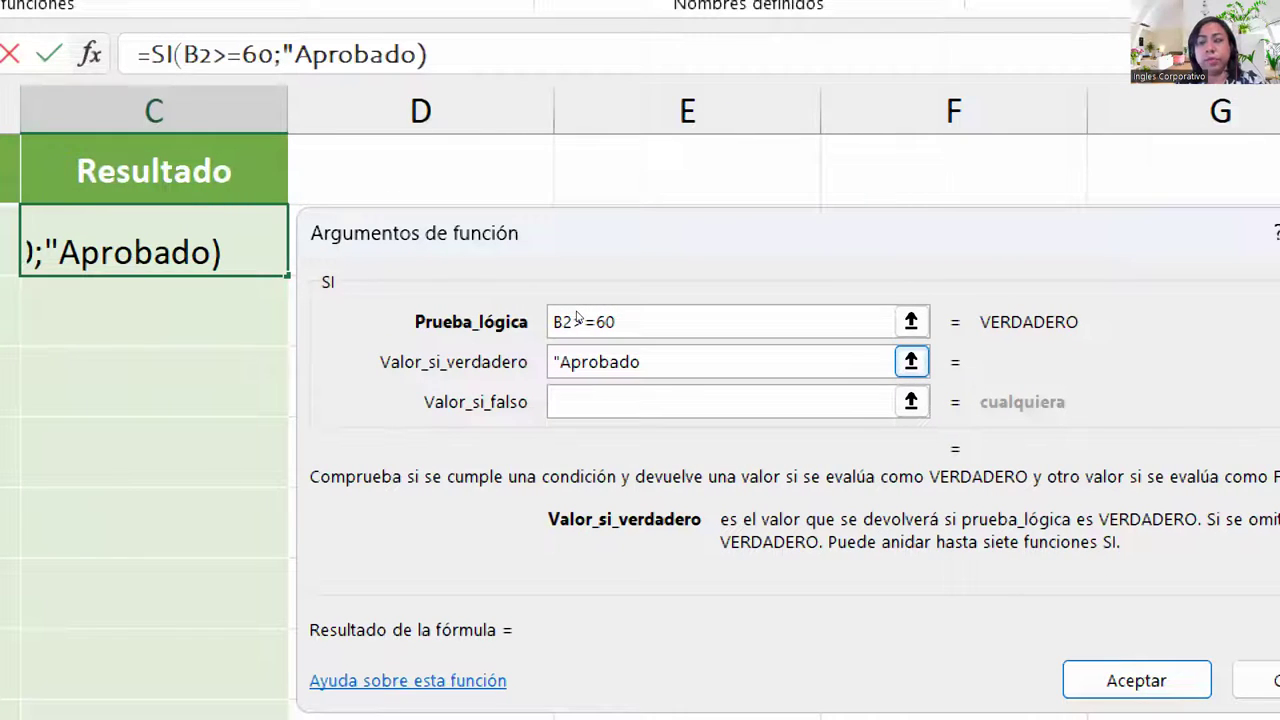
{"action": "type", "text": "\""}
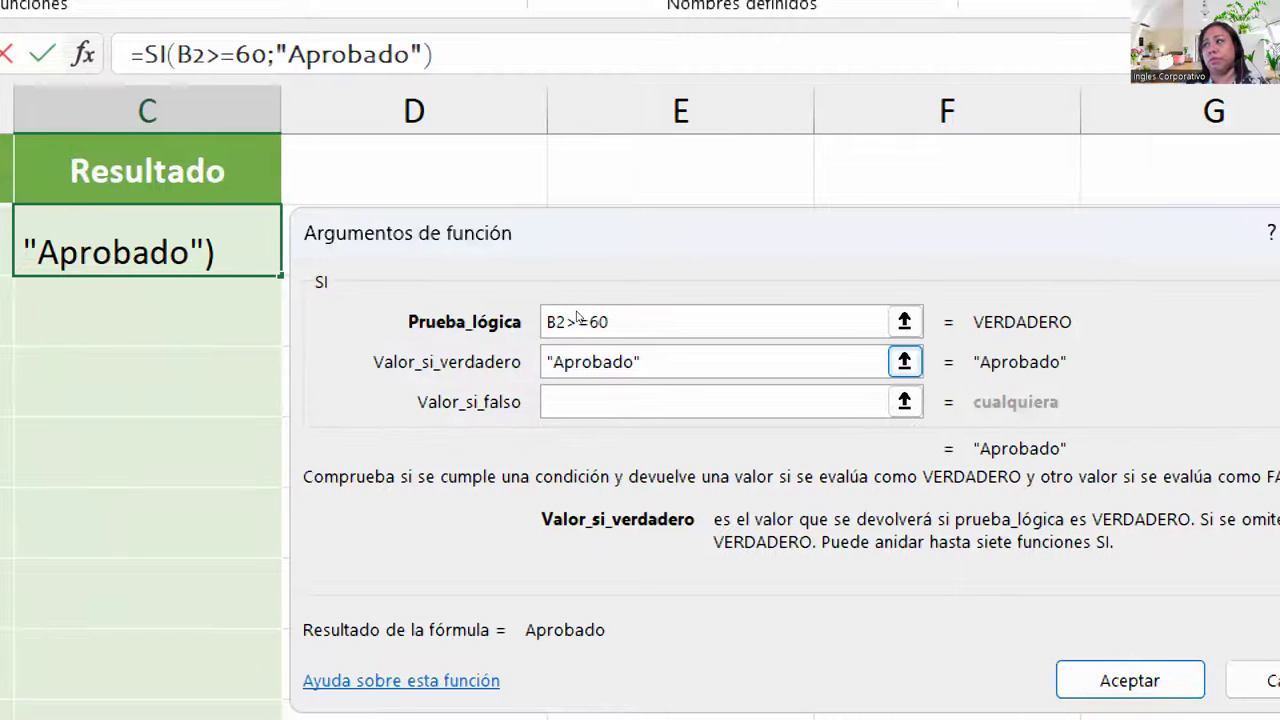
{"action": "key", "text": "Tab"}
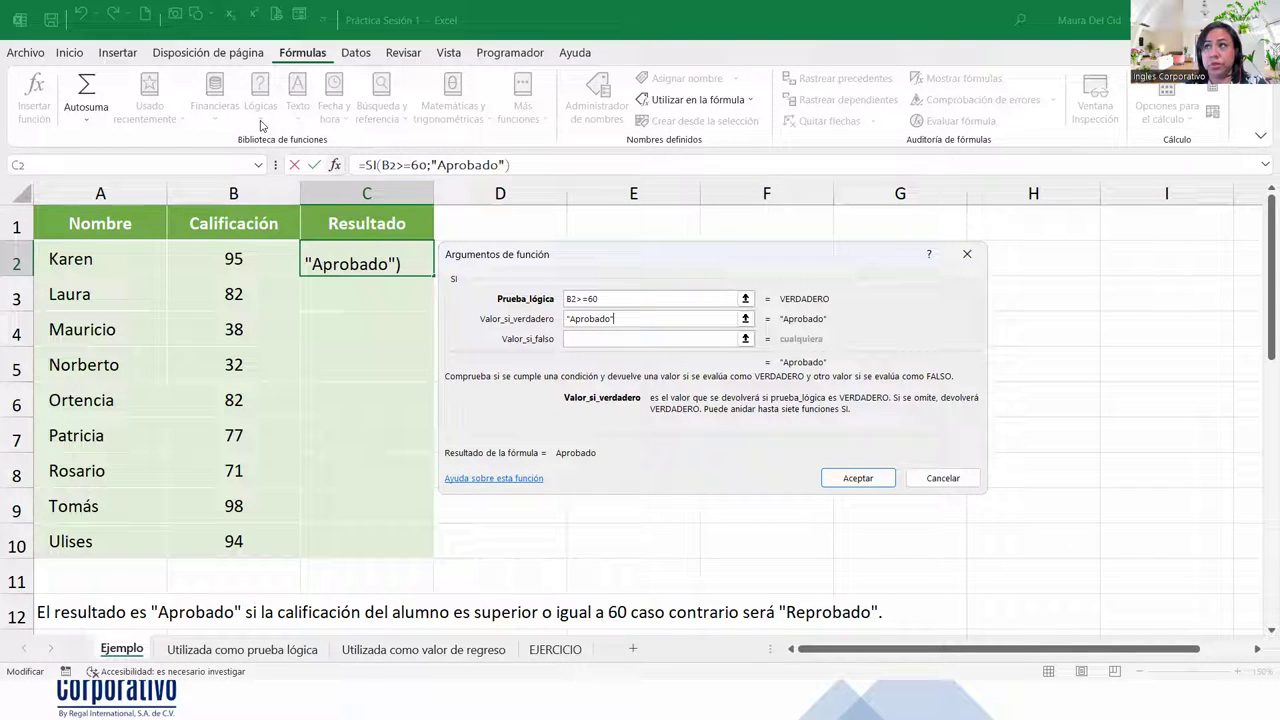
Step: Enter "Reprobado" in quotation marks as the value if false and accept the SI formula in C2
{"action": "left_click", "coordinate": [620, 338]}
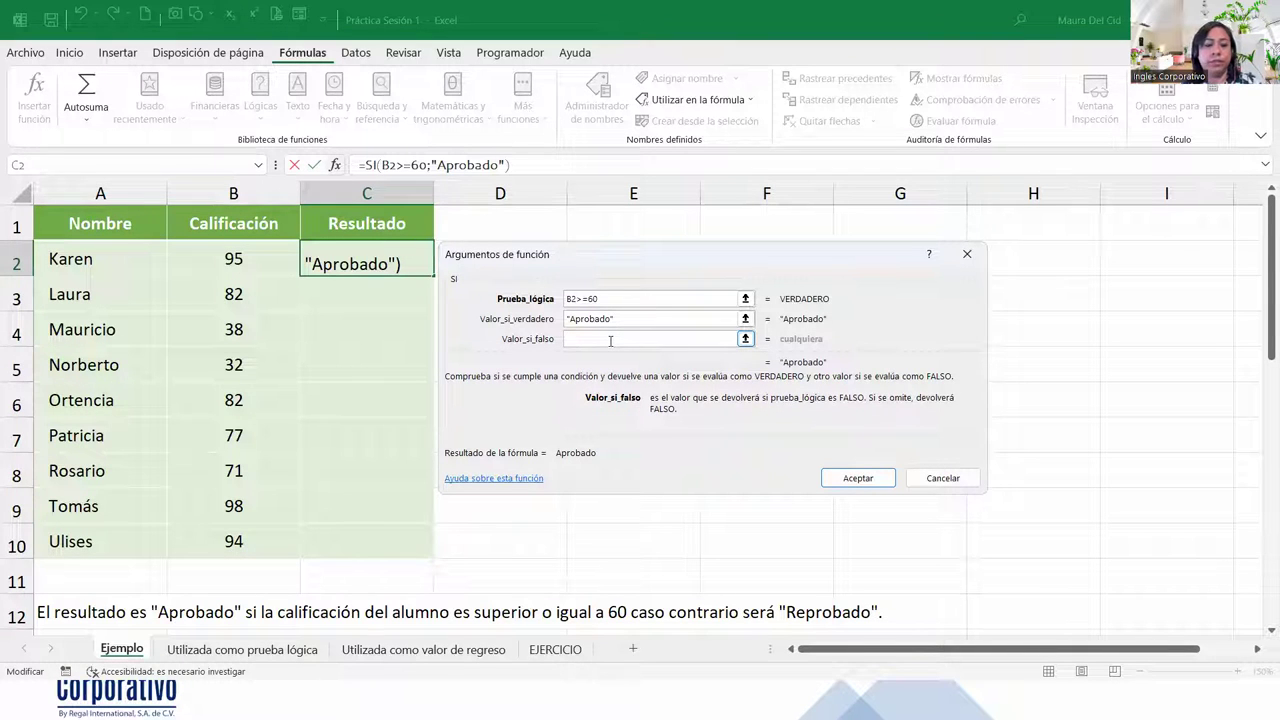
{"action": "type", "text": "\"Re"}
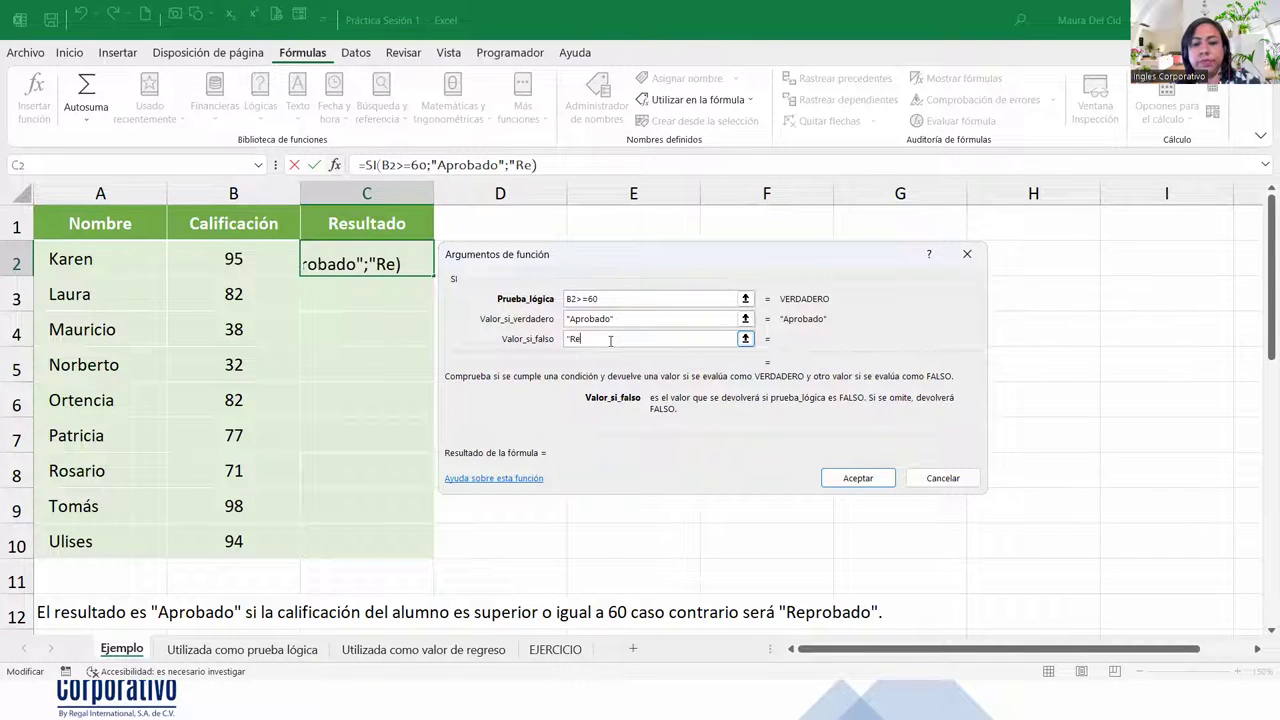
{"action": "type", "text": "probado\""}
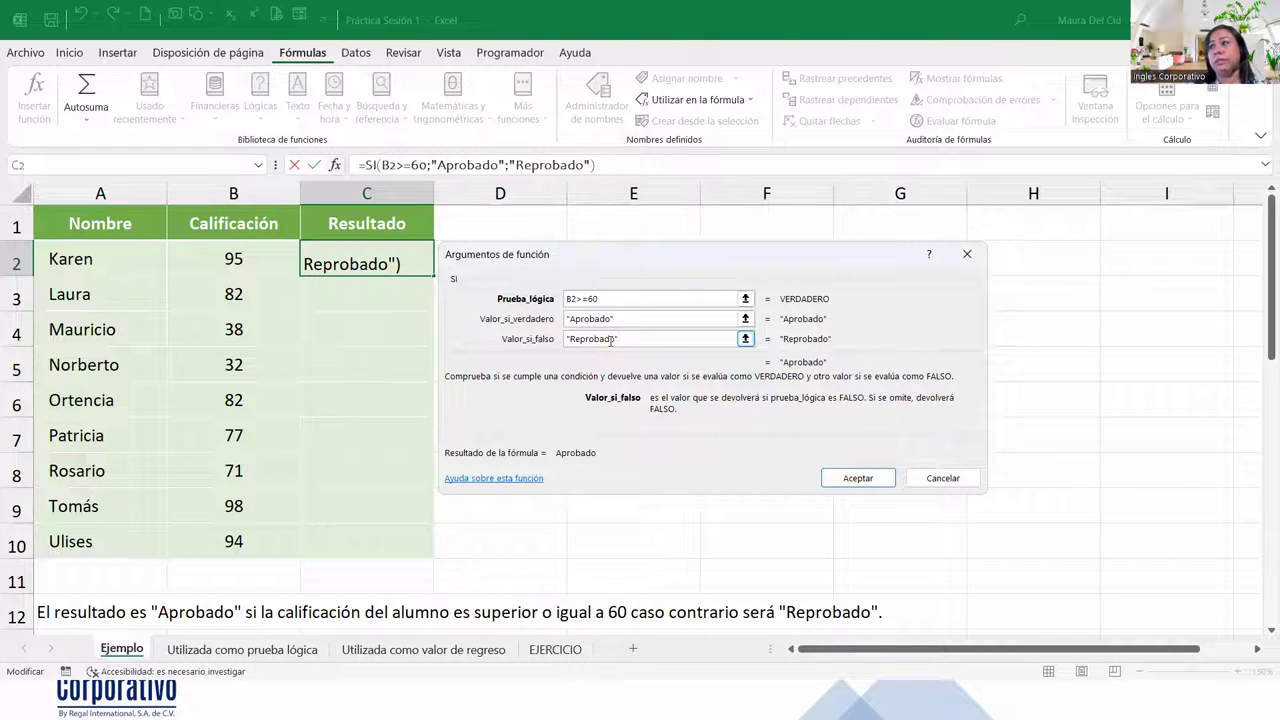
{"action": "left_click", "coordinate": [848, 479]}
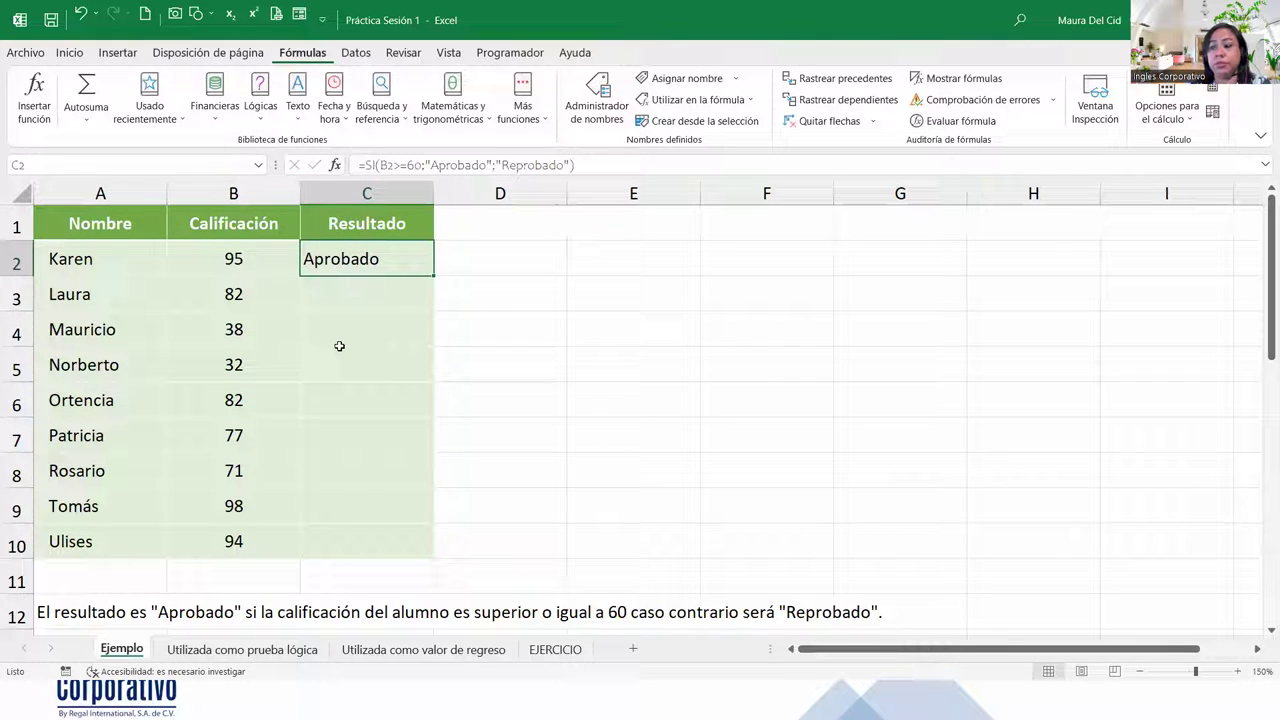
Step: Clear the SI formula from cell C2
{"action": "key", "text": "Delete"}
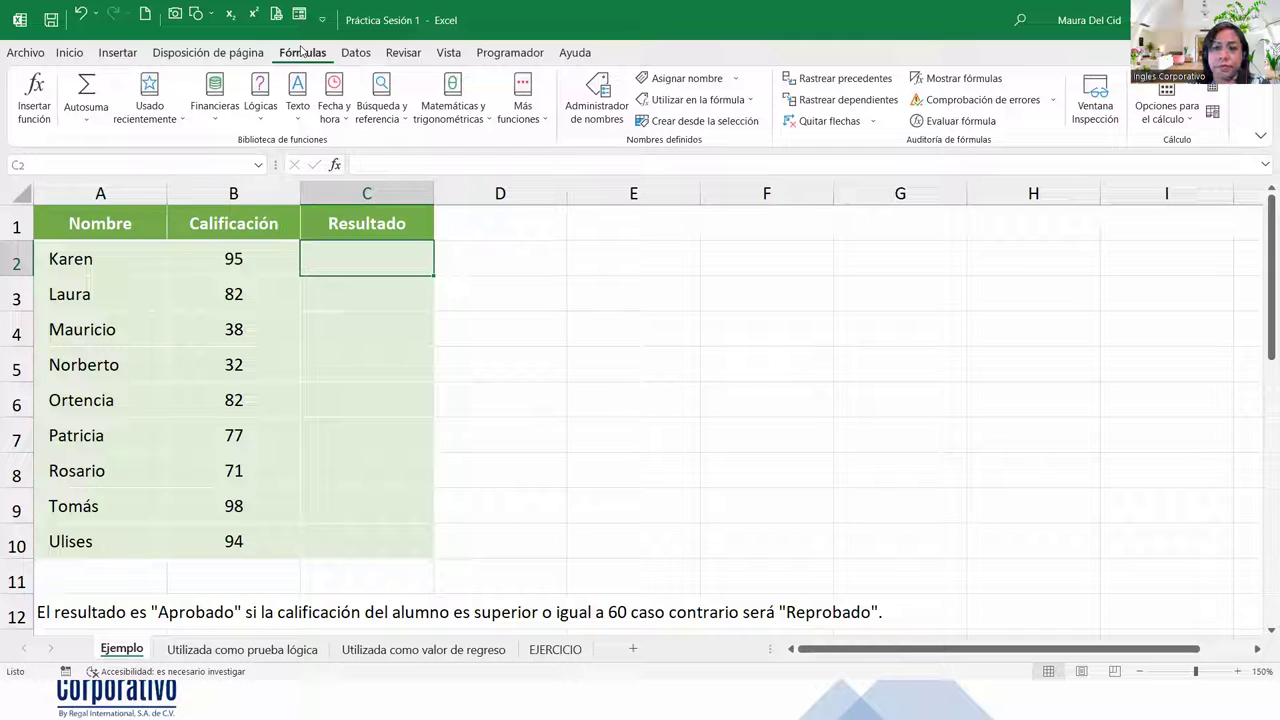
{"action": "left_click", "coordinate": [263, 118]}
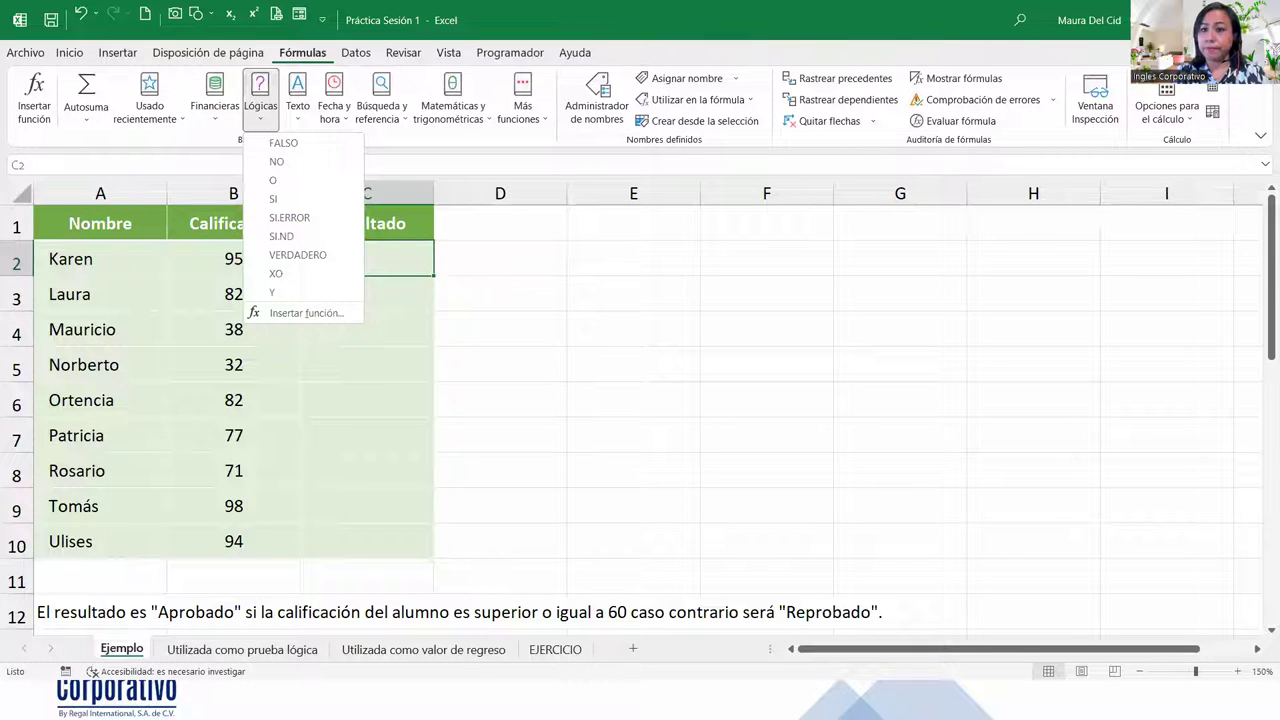
{"action": "key", "text": "Escape"}
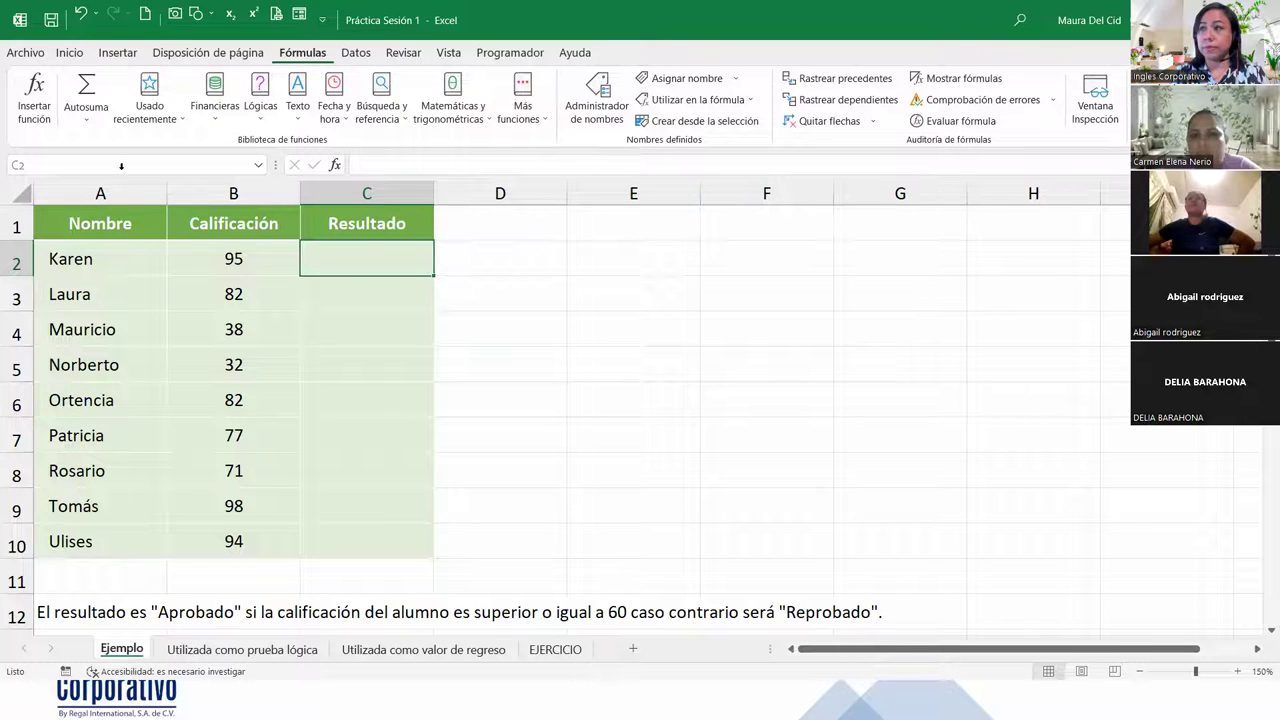
Step: Insert the SI function in the emptied cell C2 with B2>=60 as the logical test
{"action": "left_click", "coordinate": [258, 124]}
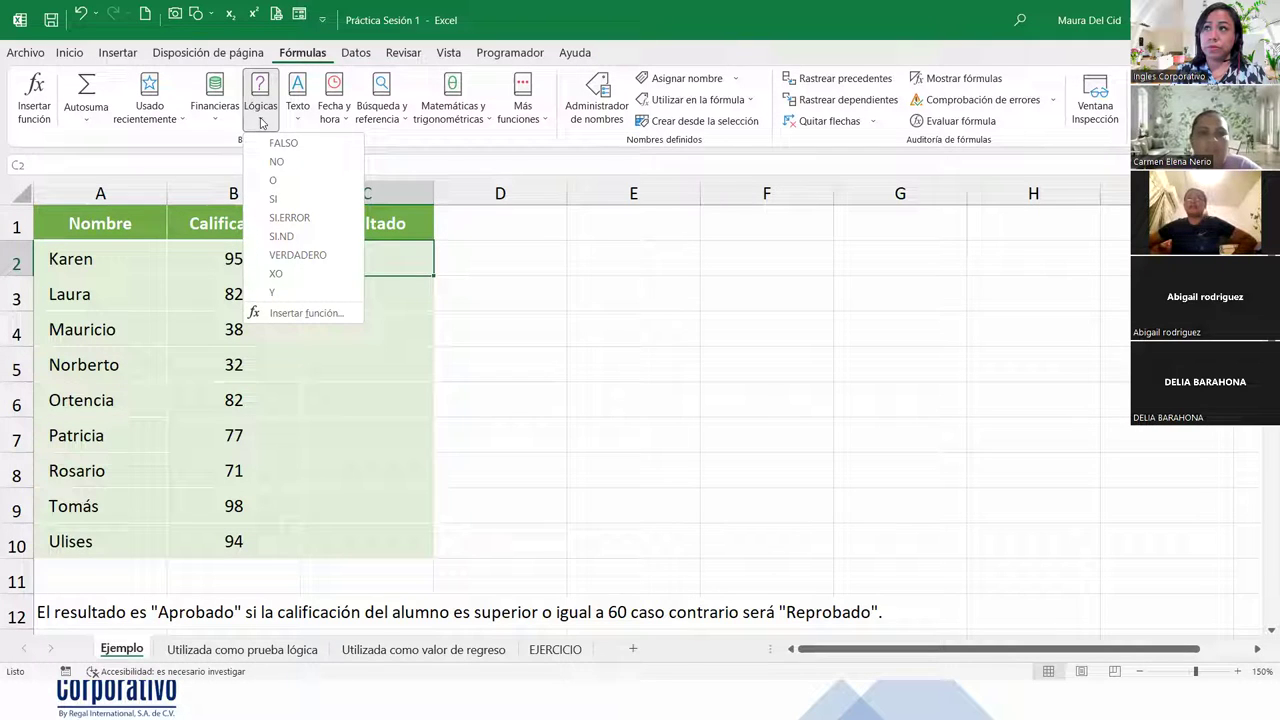
{"action": "left_click", "coordinate": [293, 200]}
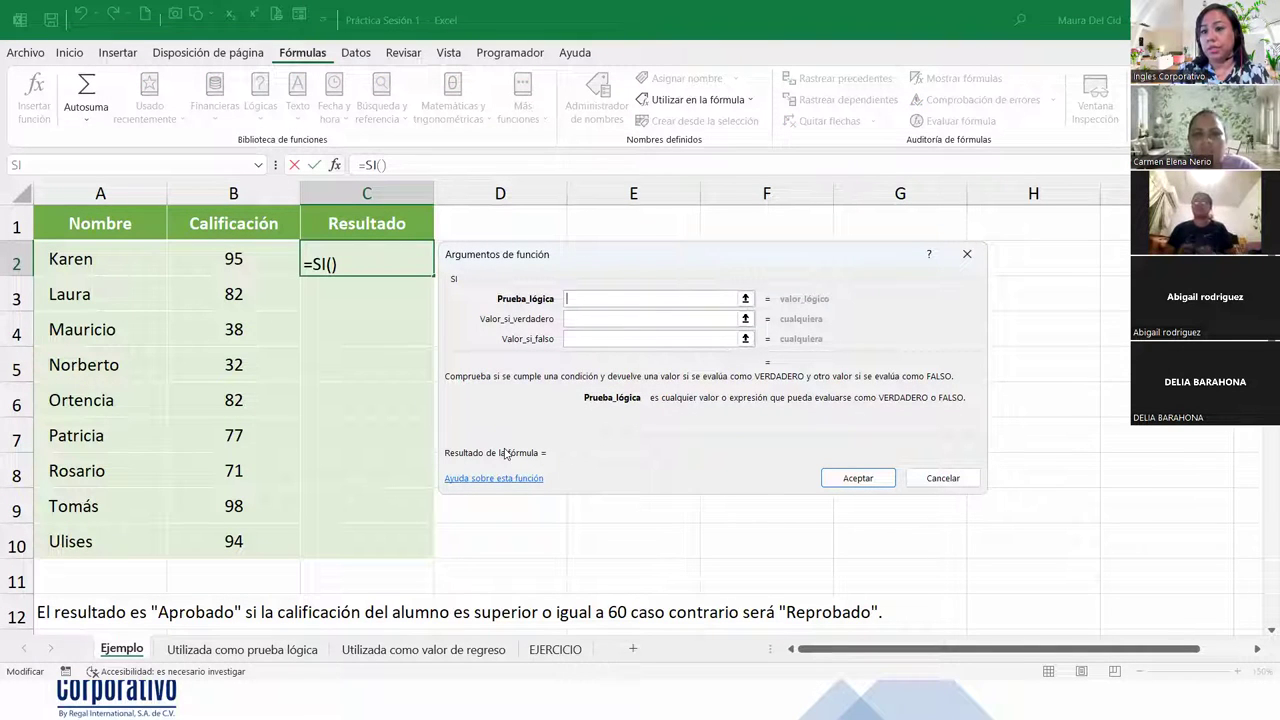
{"action": "left_click", "coordinate": [585, 300]}
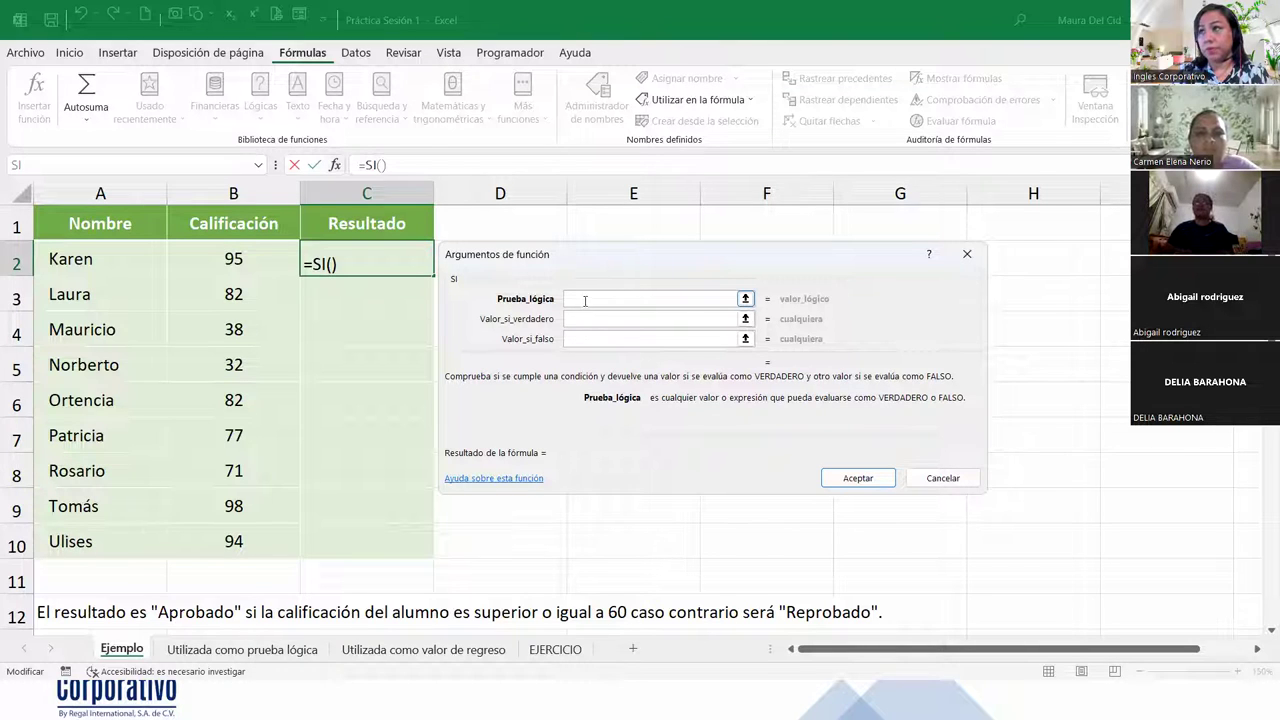
{"action": "left_click", "coordinate": [240, 260]}
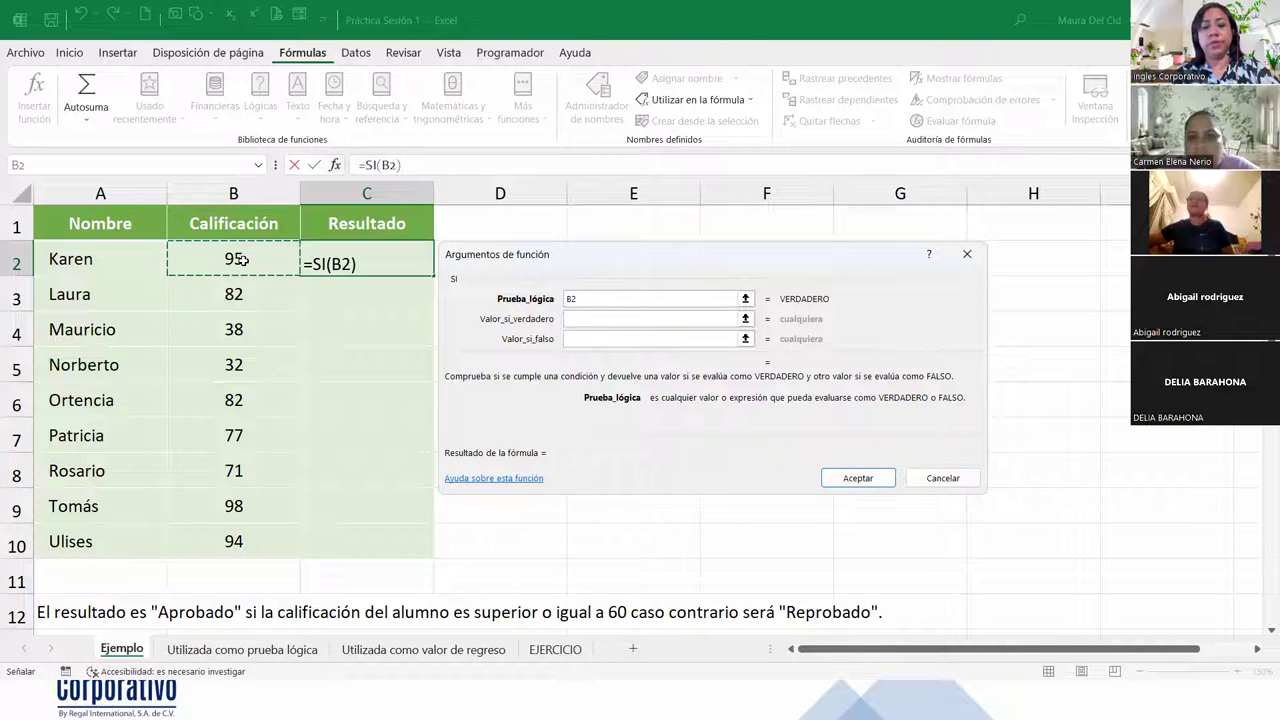
{"action": "type", "text": ">="}
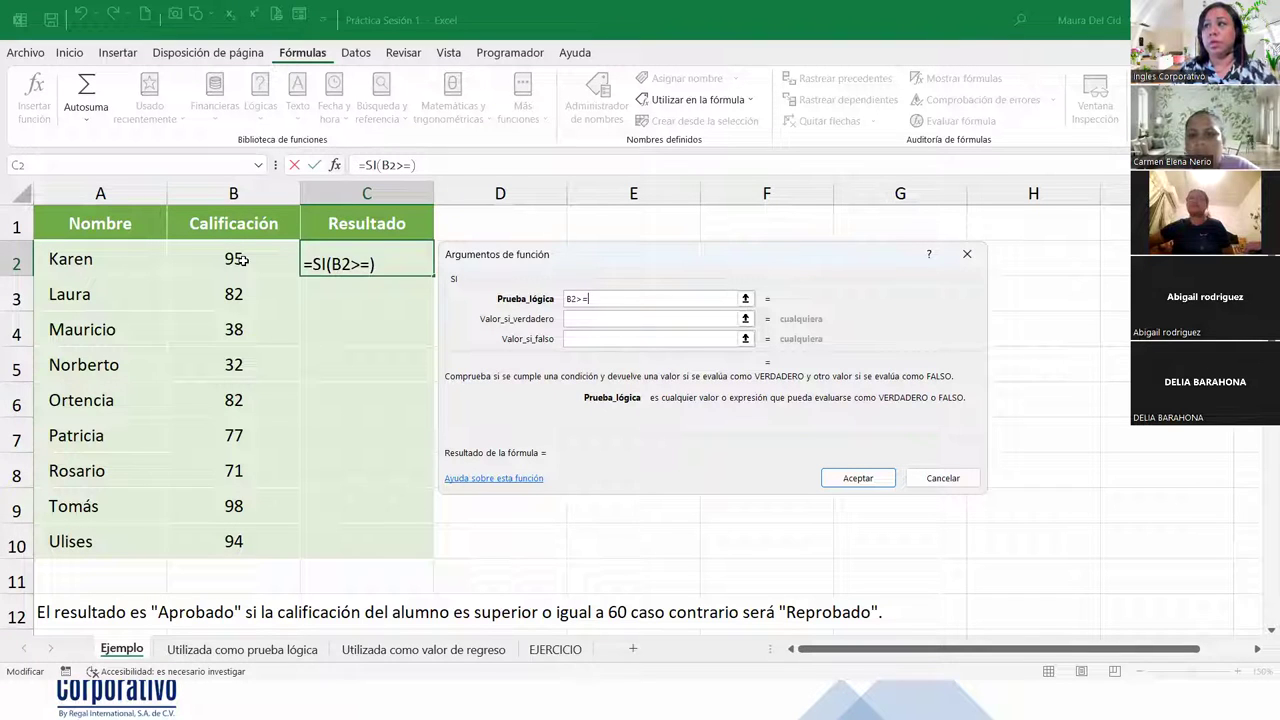
{"action": "type", "text": "60"}
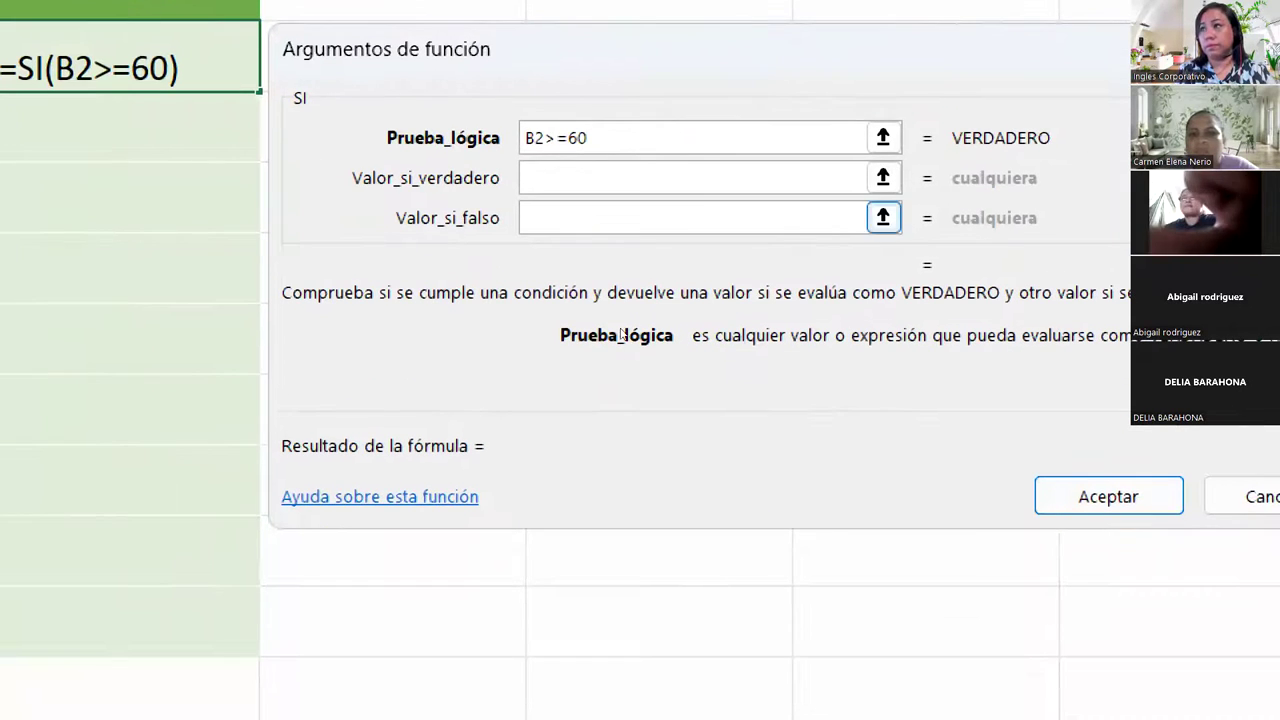
Step: Enter "Aprobado" in quotation marks as the value if true for the SI function in C2
{"action": "key", "text": "Tab"}
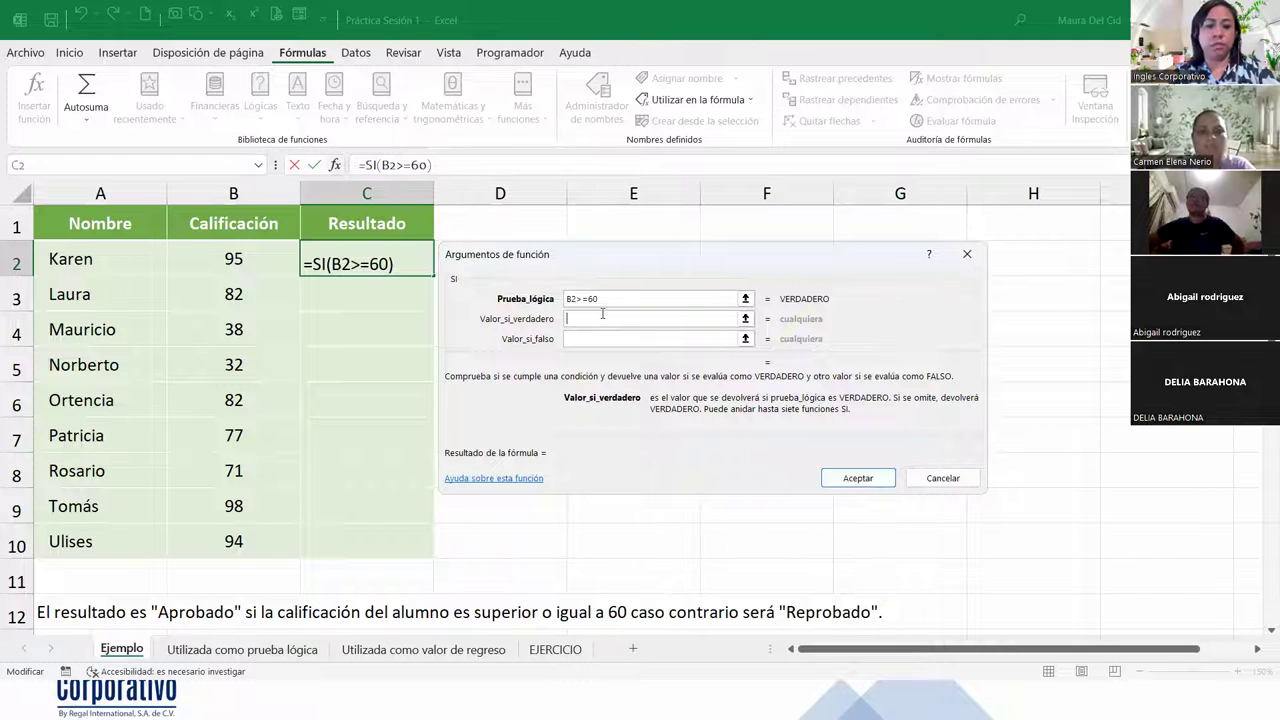
{"action": "left_click", "coordinate": [602, 314]}
{"action": "type", "text": "\"Apr"}
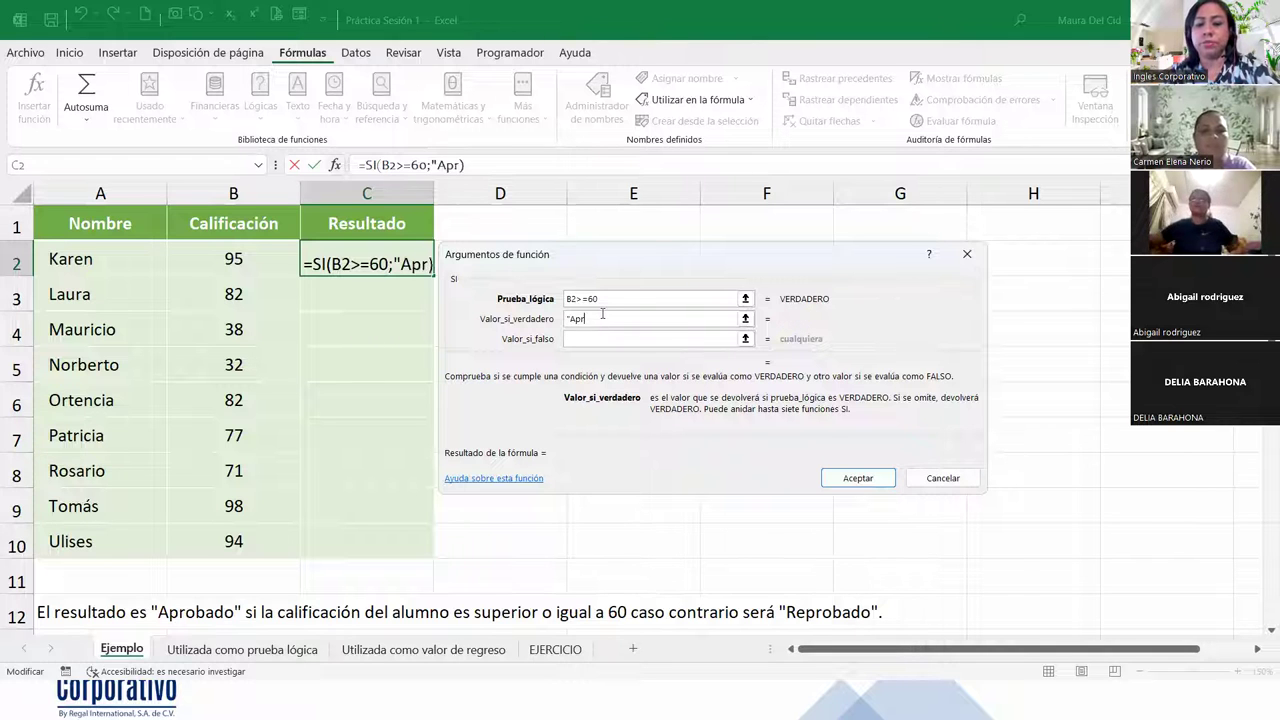
{"action": "type", "text": "obado\""}
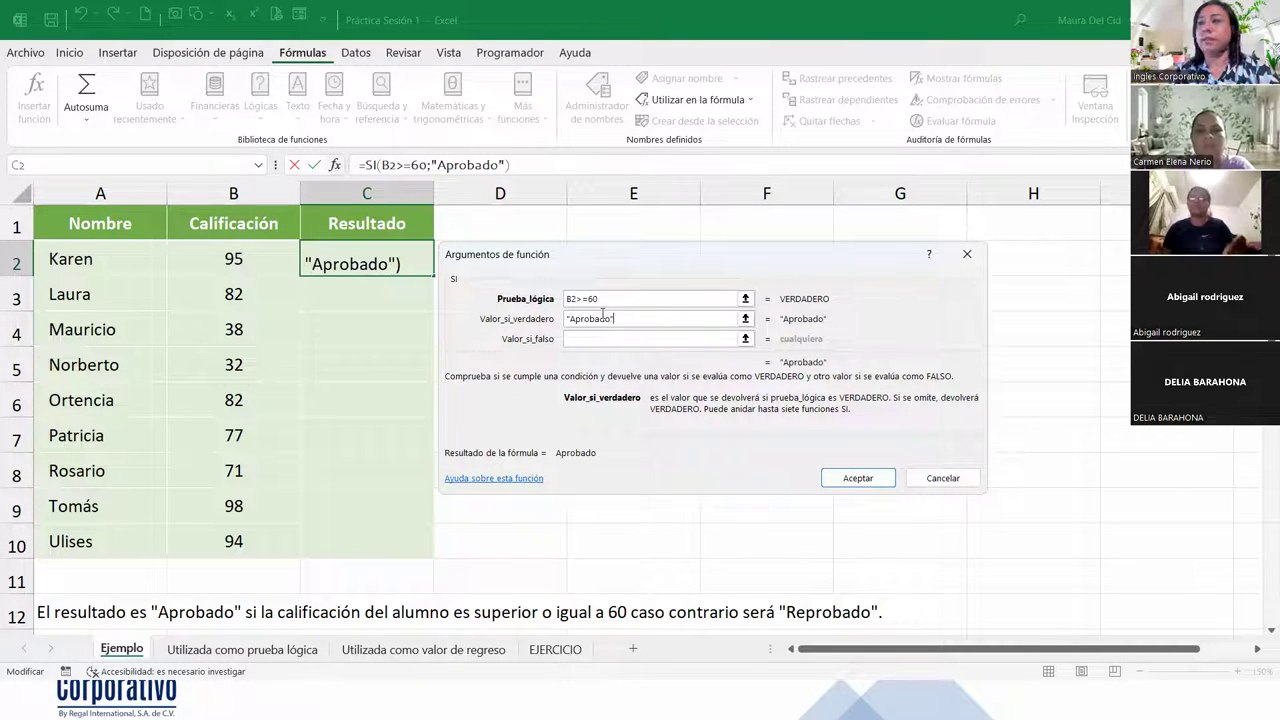
Step: Enter "Reprobado" in quotation marks as the value if false and accept the SI function in C2
{"action": "left_click", "coordinate": [622, 337]}
{"action": "type", "text": "\"ReprobadO\""}
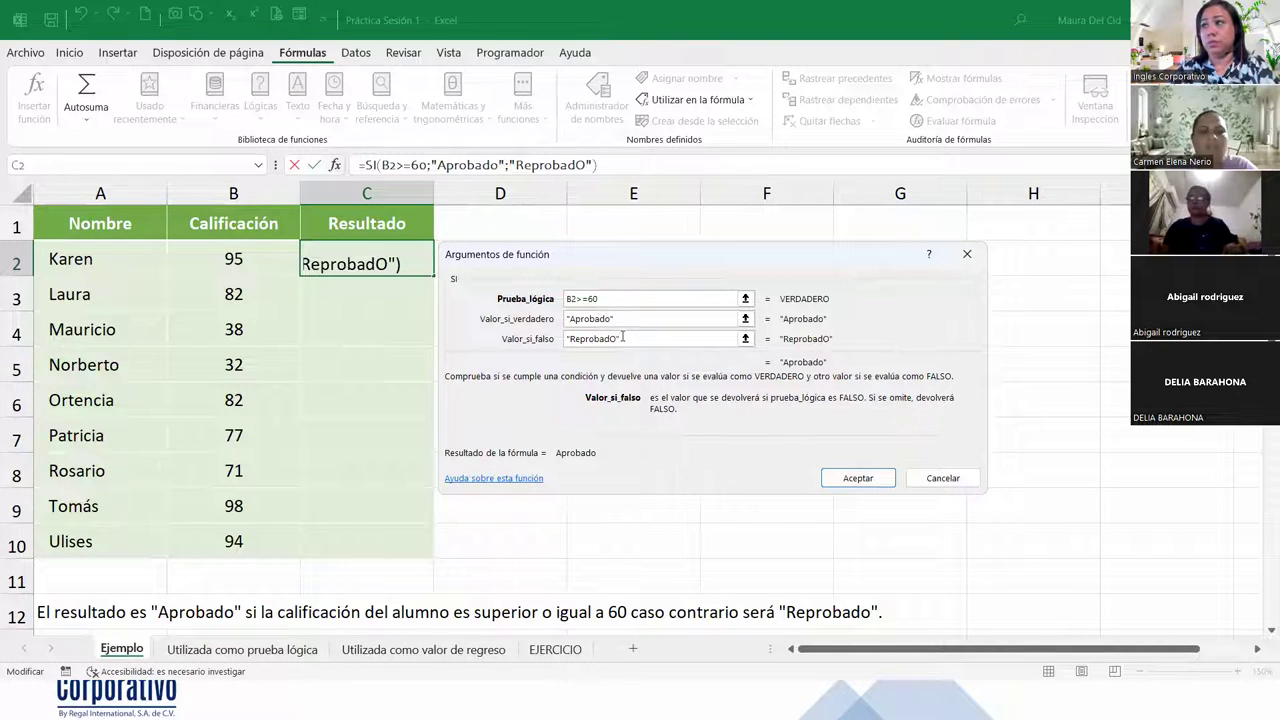
{"action": "key", "text": "BackSpace"}
{"action": "key", "text": "BackSpace"}
{"action": "type", "text": "o\""}
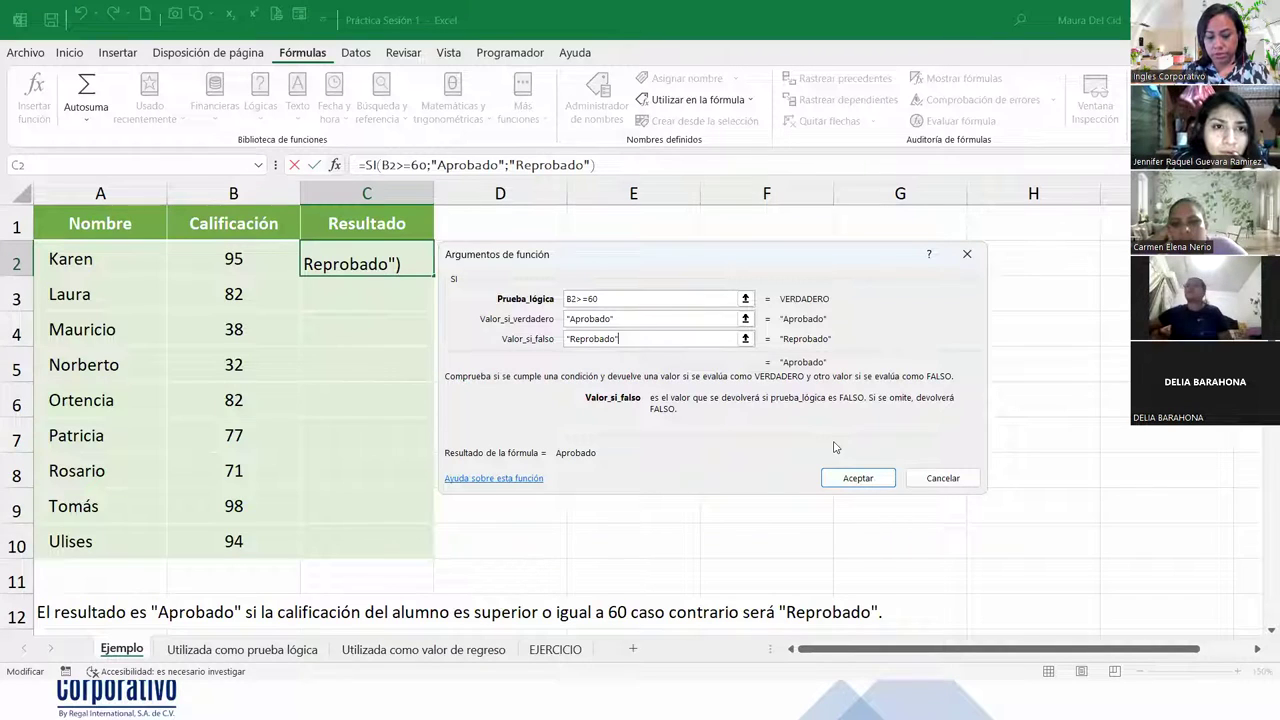
{"action": "left_click", "coordinate": [876, 479]}
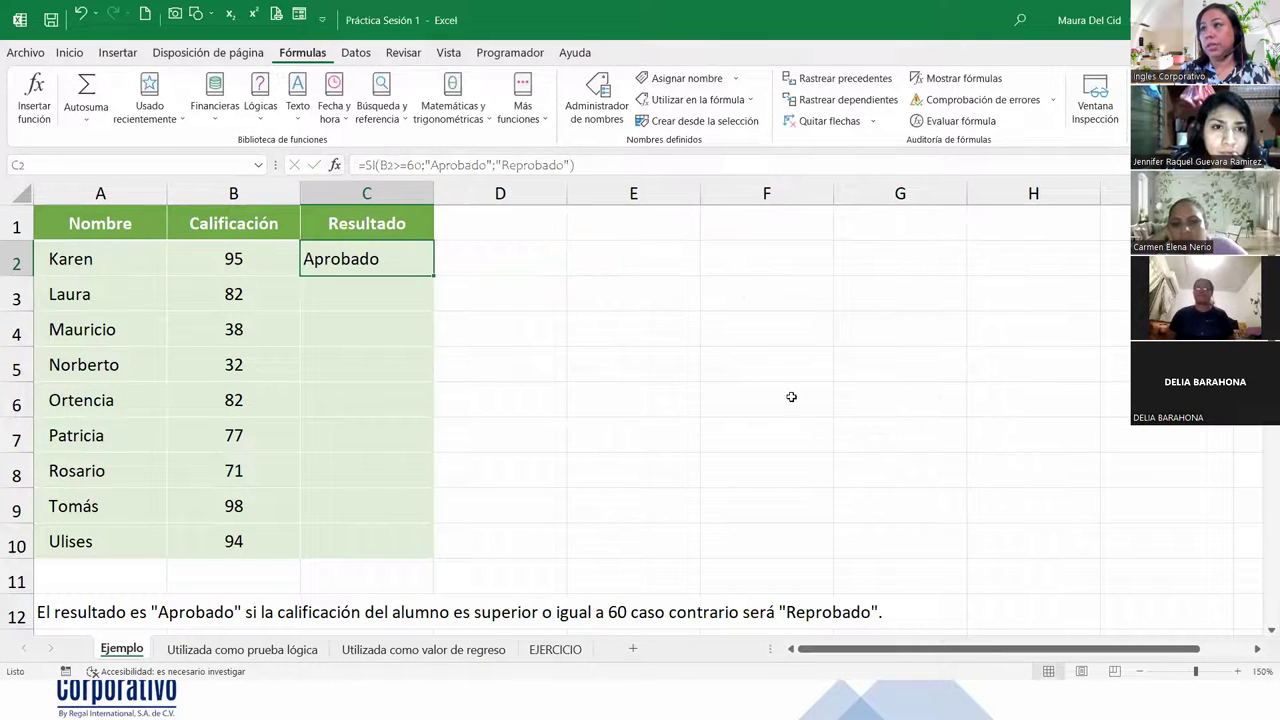
Step: Start a hand-written formula in cell C3 with the suggested SI function
{"action": "left_click", "coordinate": [383, 283]}
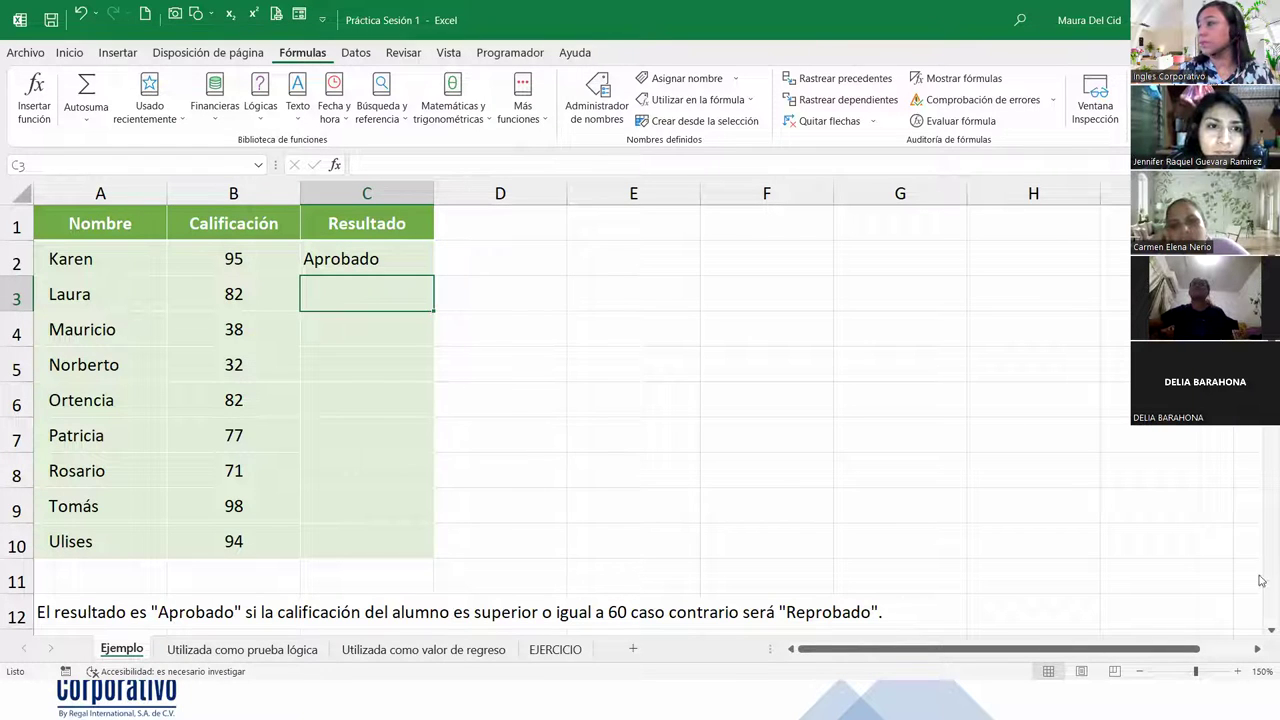
{"action": "left_click", "coordinate": [1238, 671]}
{"action": "left_click", "coordinate": [1238, 671]}
{"action": "left_click", "coordinate": [1238, 671]}
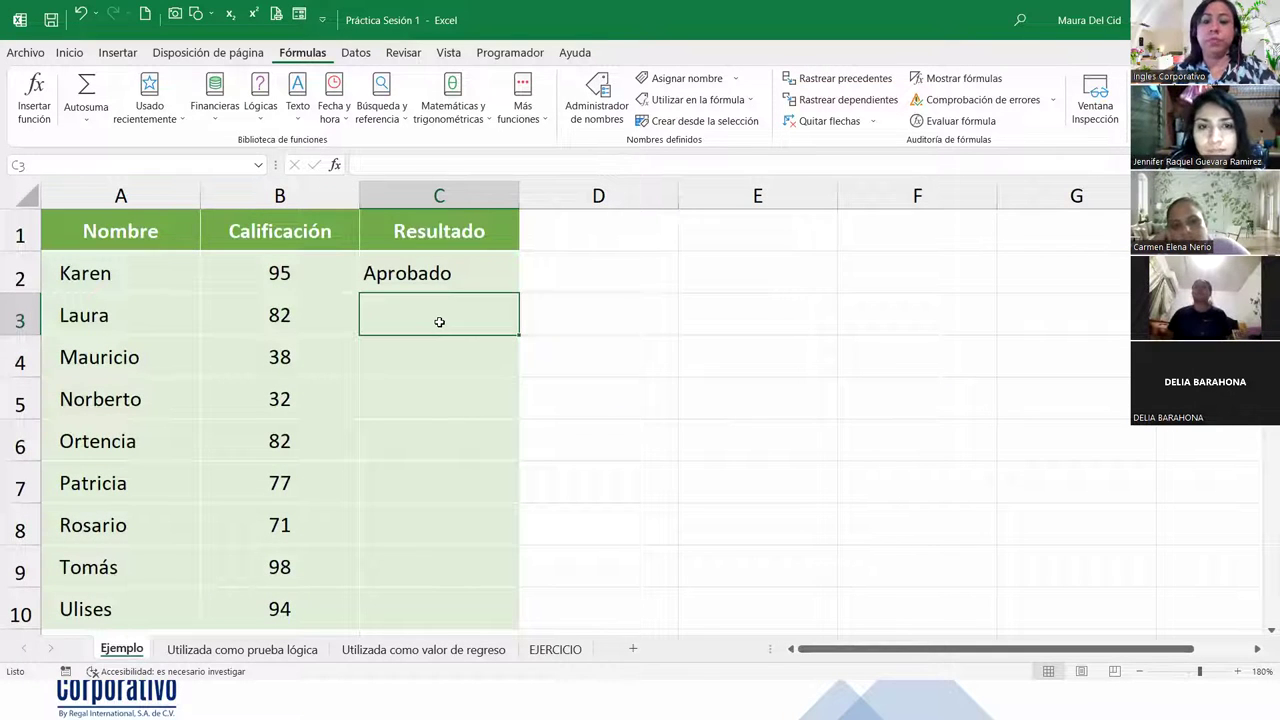
{"action": "type", "text": "=si"}
{"action": "key", "text": "Tab"}
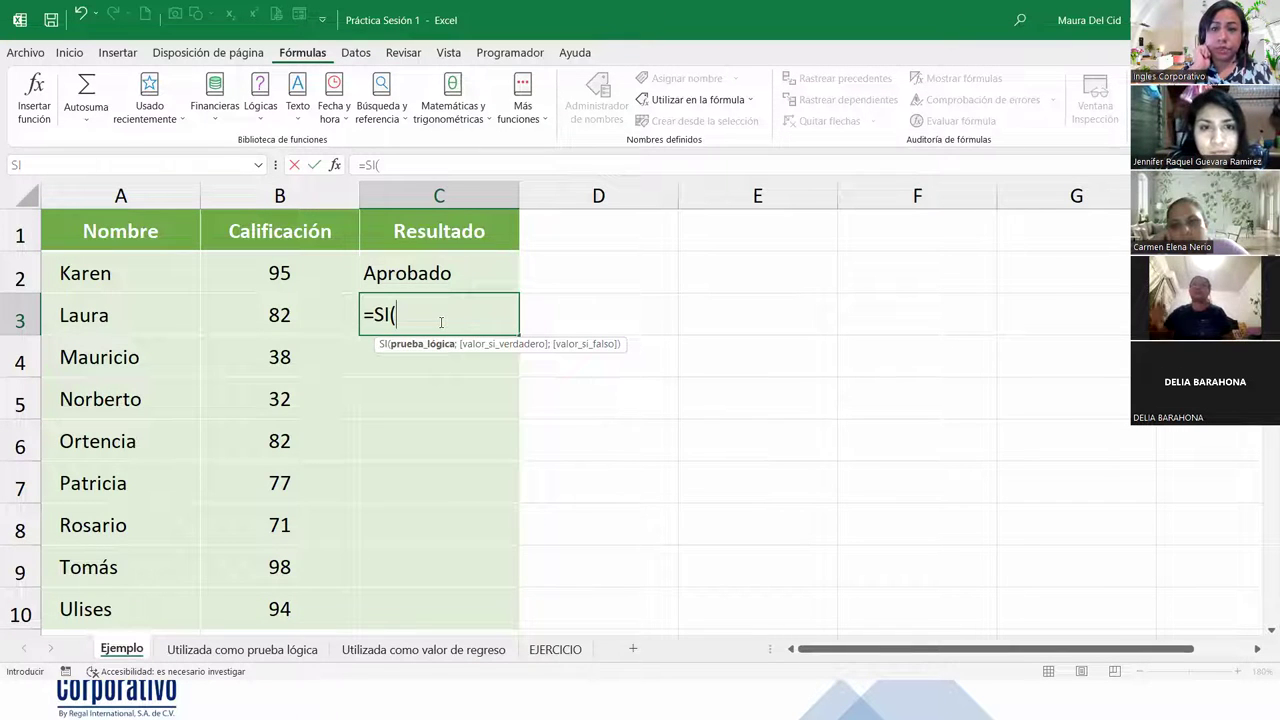
{"action": "key", "text": "BackSpace"}
{"action": "key", "text": "BackSpace"}
{"action": "key", "text": "BackSpace"}
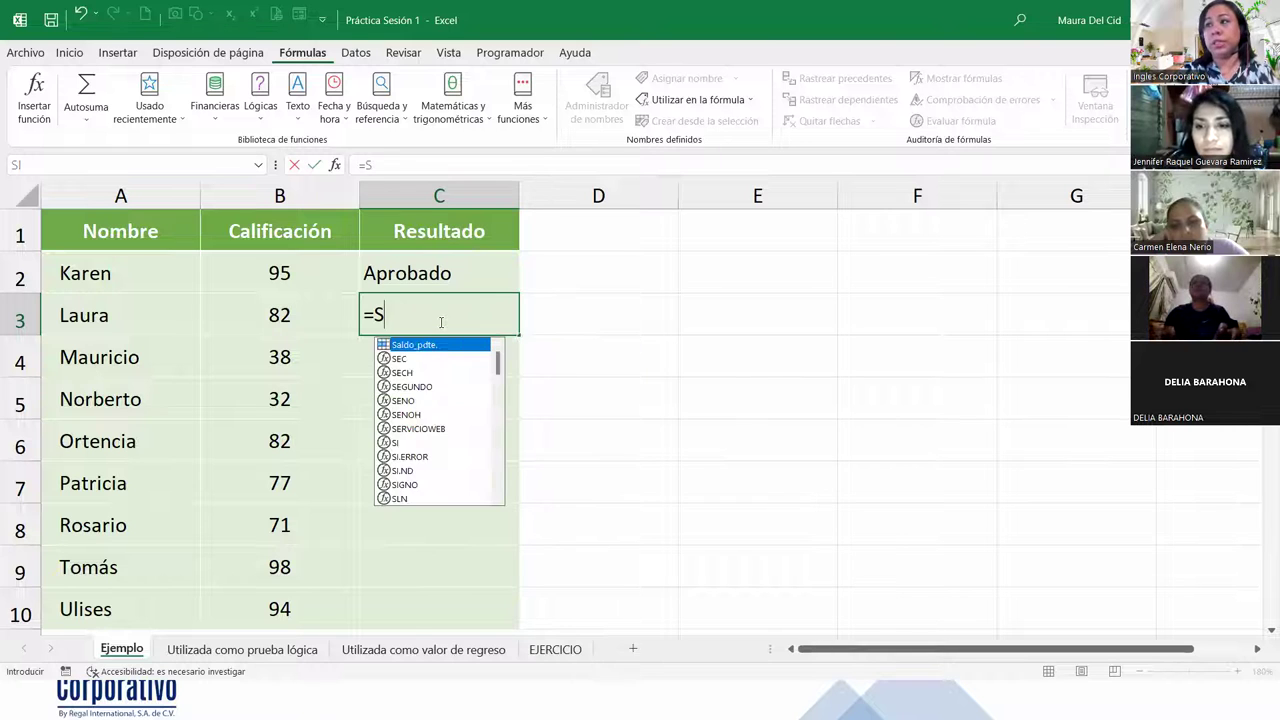
{"action": "type", "text": "si"}
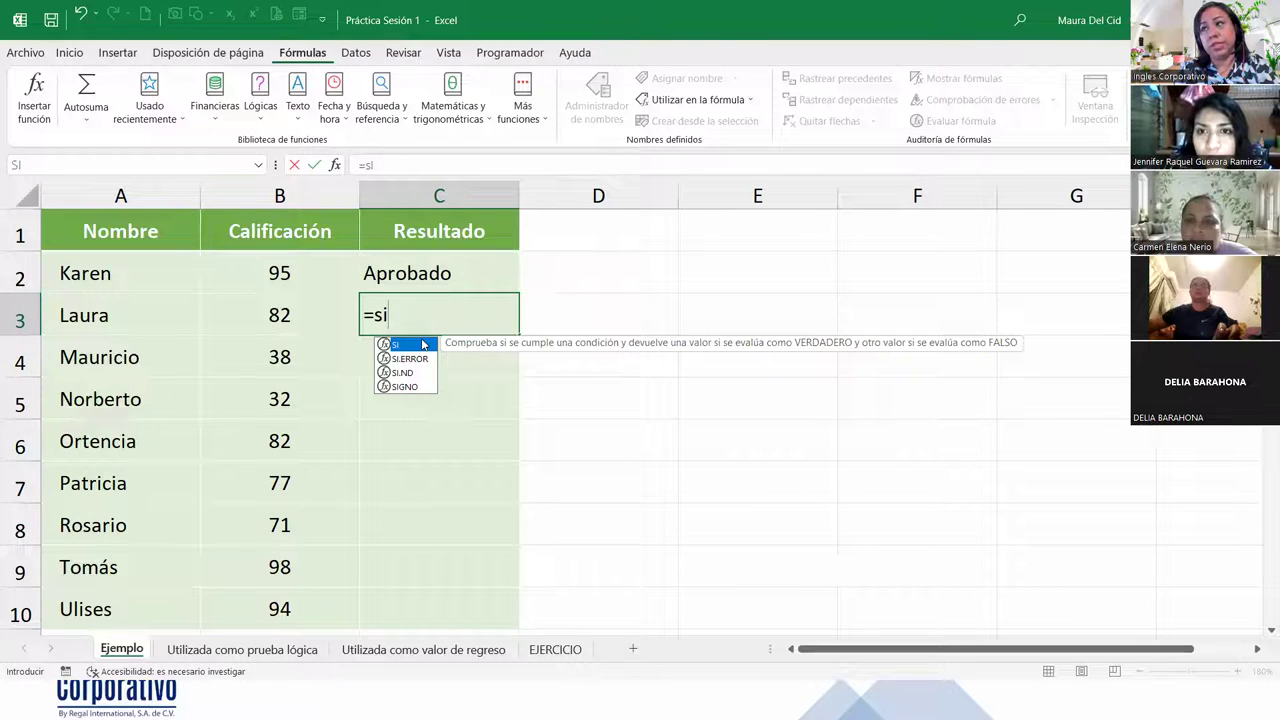
{"action": "double_click", "coordinate": [423, 344]}
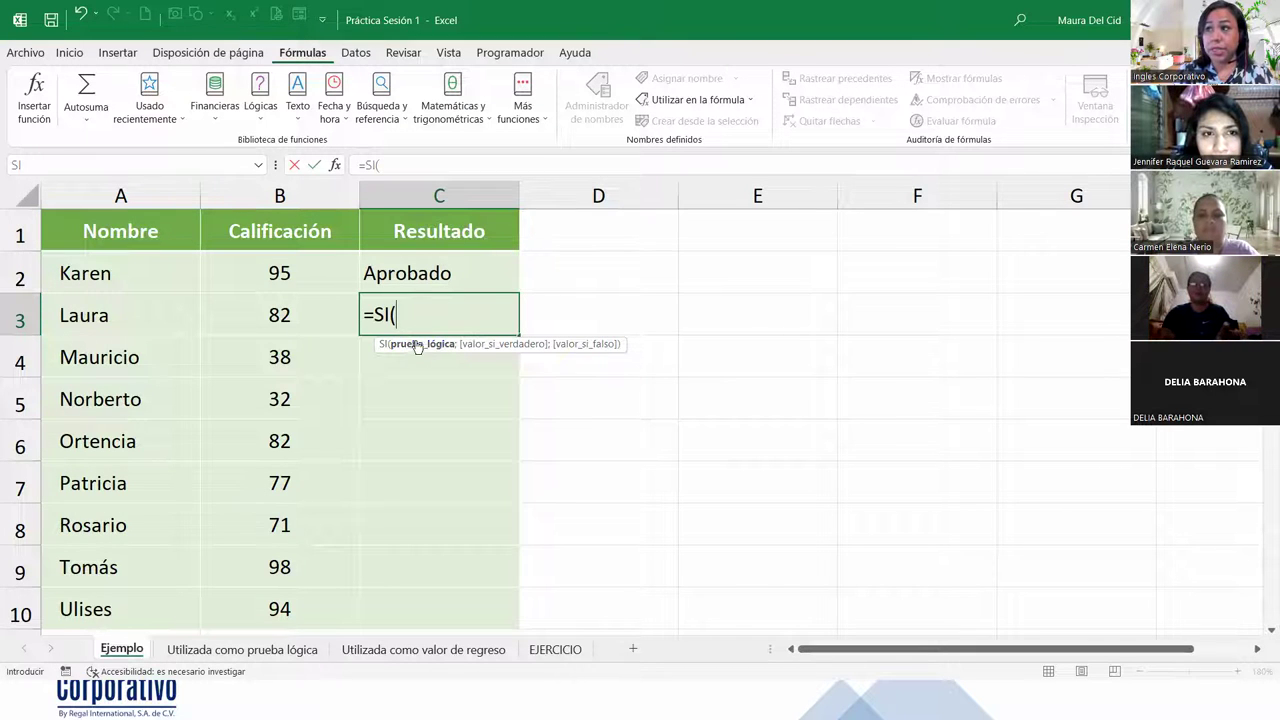
Step: Set B3>=60 as the logical test of the SI formula in C3
{"action": "left_click", "coordinate": [311, 306]}
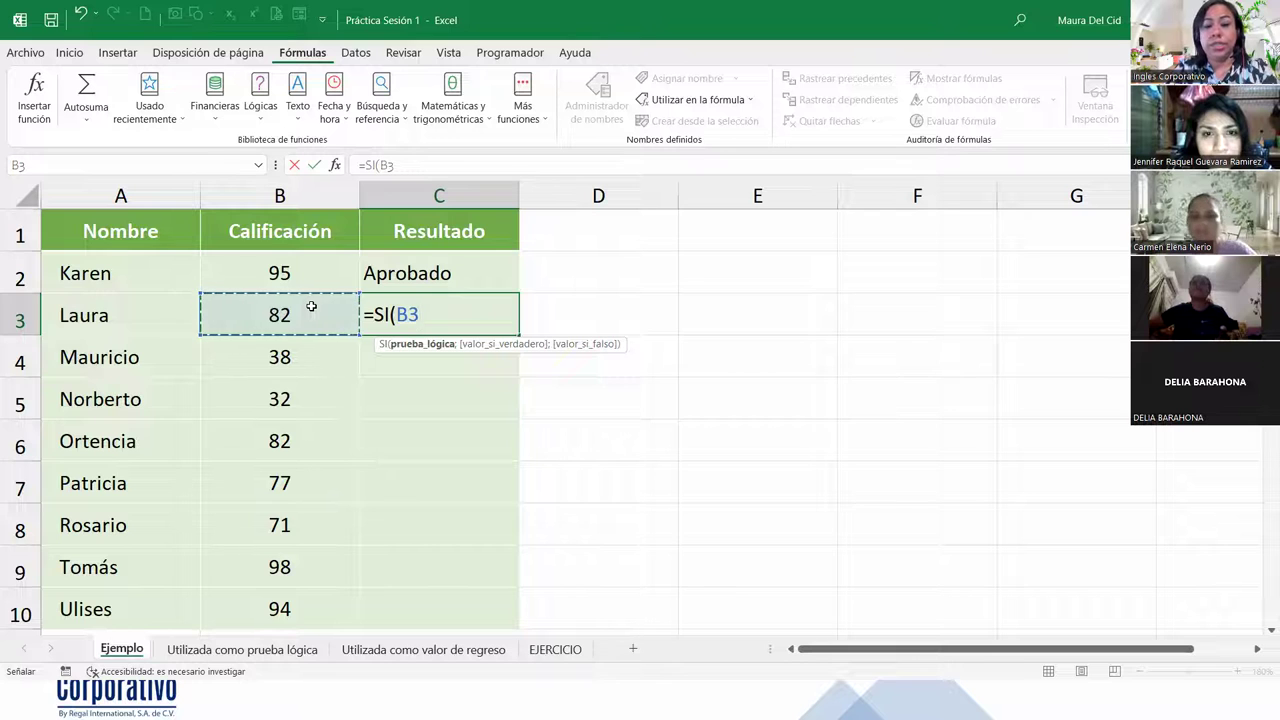
{"action": "type", "text": ">="}
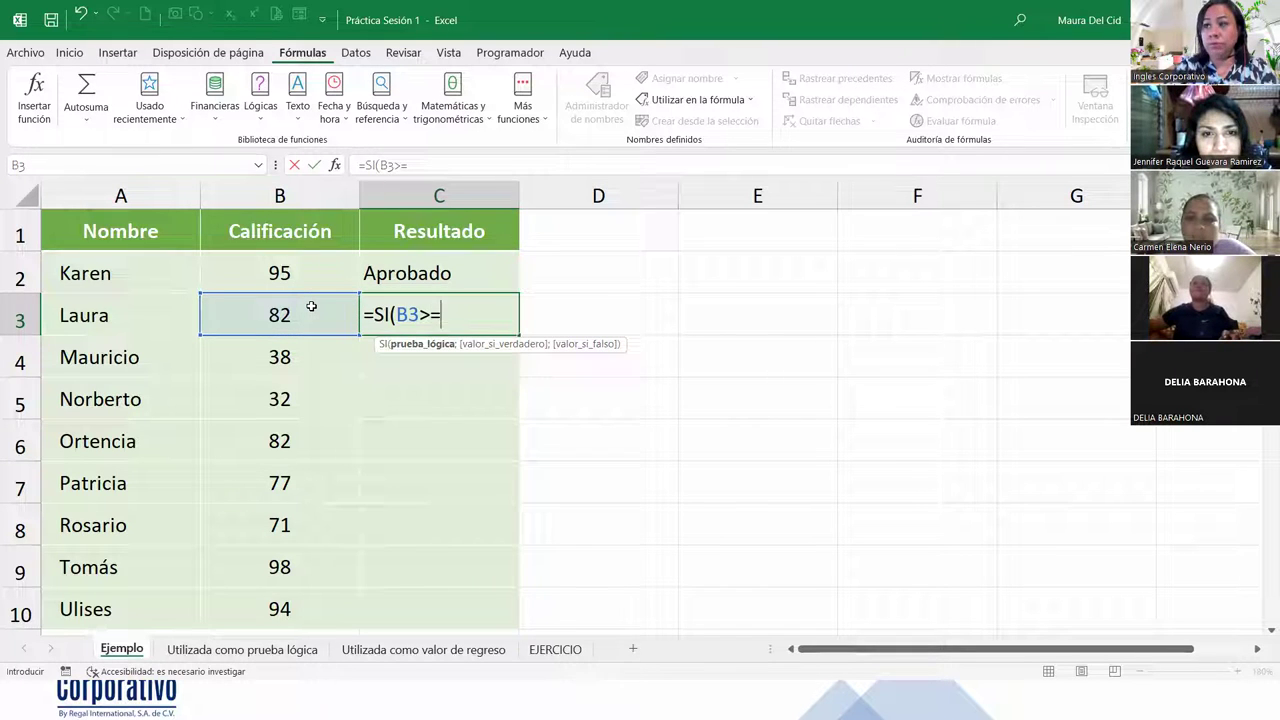
{"action": "type", "text": "60"}
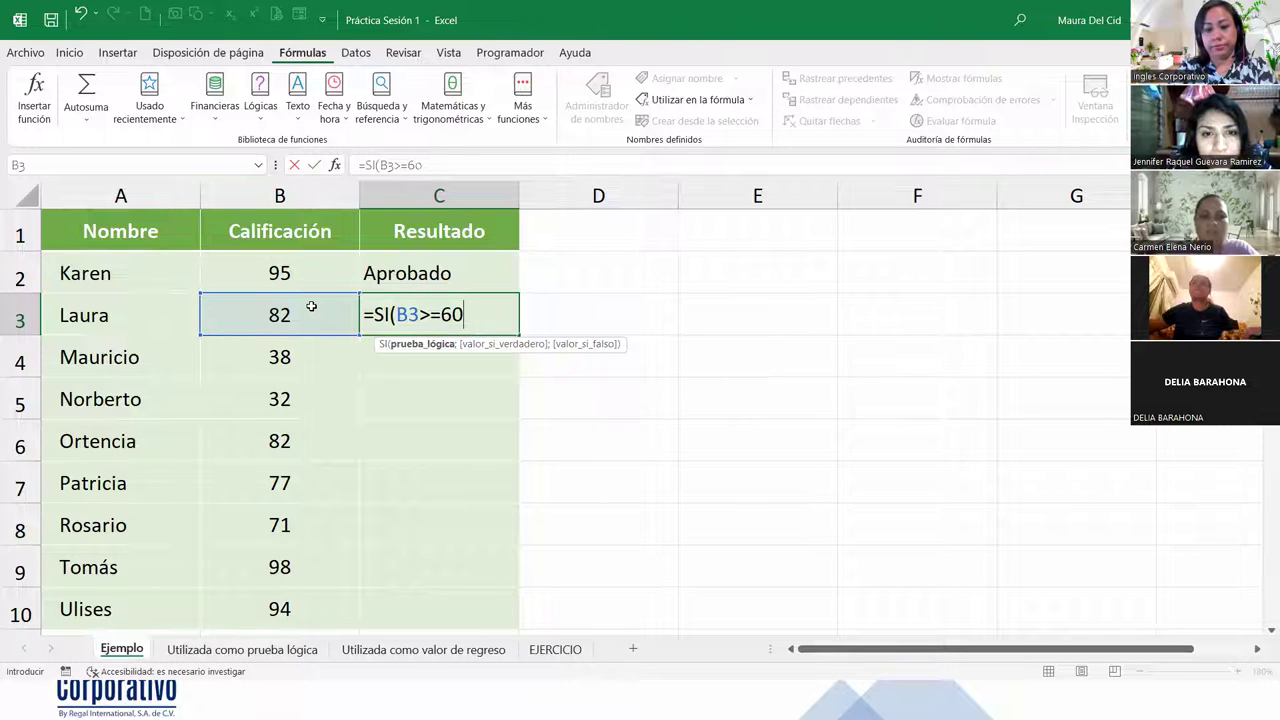
Step: Add "Aprobado" in quotation marks as the second argument of the C3 formula, separated by a semicolon
{"action": "type", "text": ";"}
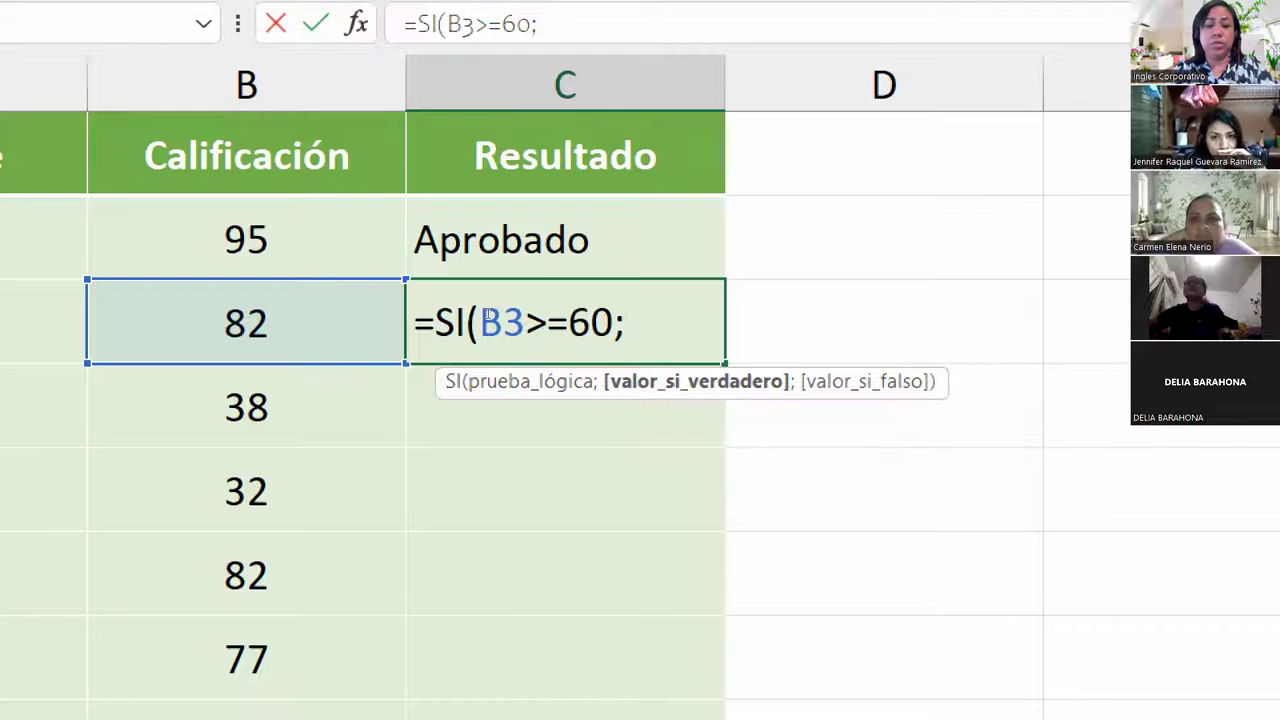
{"action": "type", "text": "\"a"}
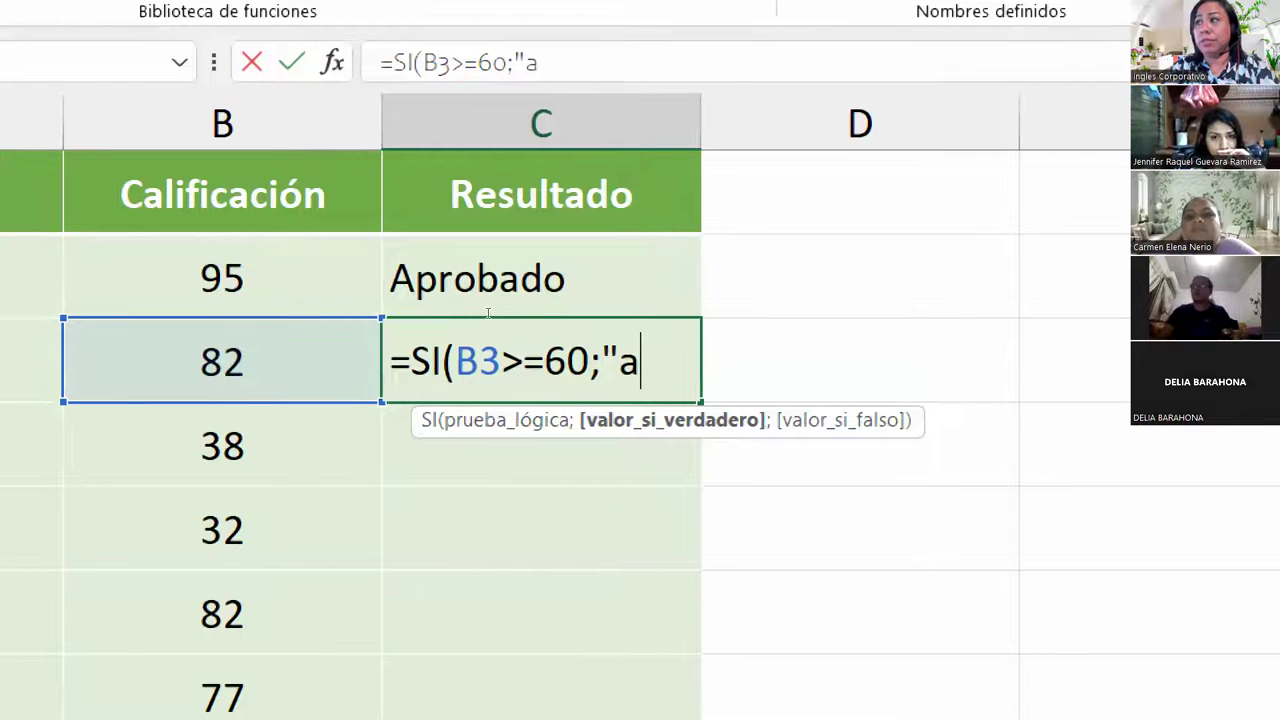
{"action": "key", "text": "BackSpace"}
{"action": "type", "text": "Aprobado"}
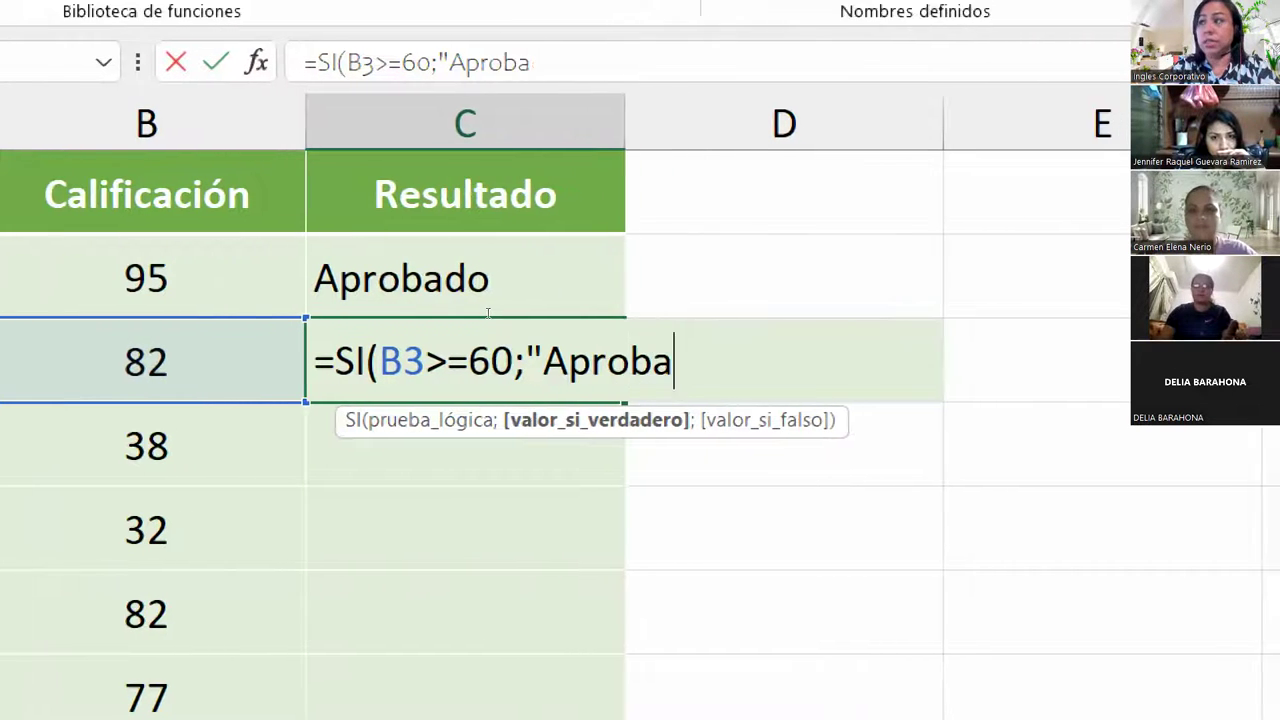
{"action": "type", "text": "\""}
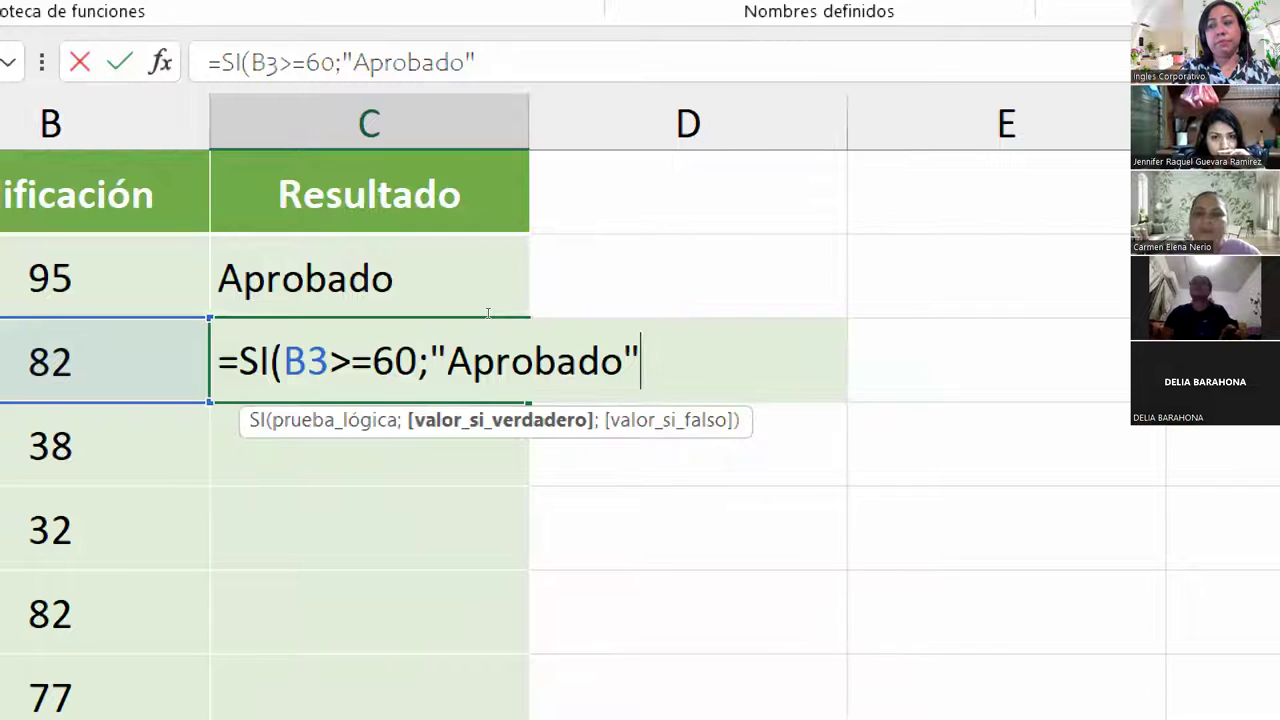
Step: Add "Reprobado" in quotation marks as the value if false, close the parenthesis and confirm the C3 formula
{"action": "type", "text": ";"}
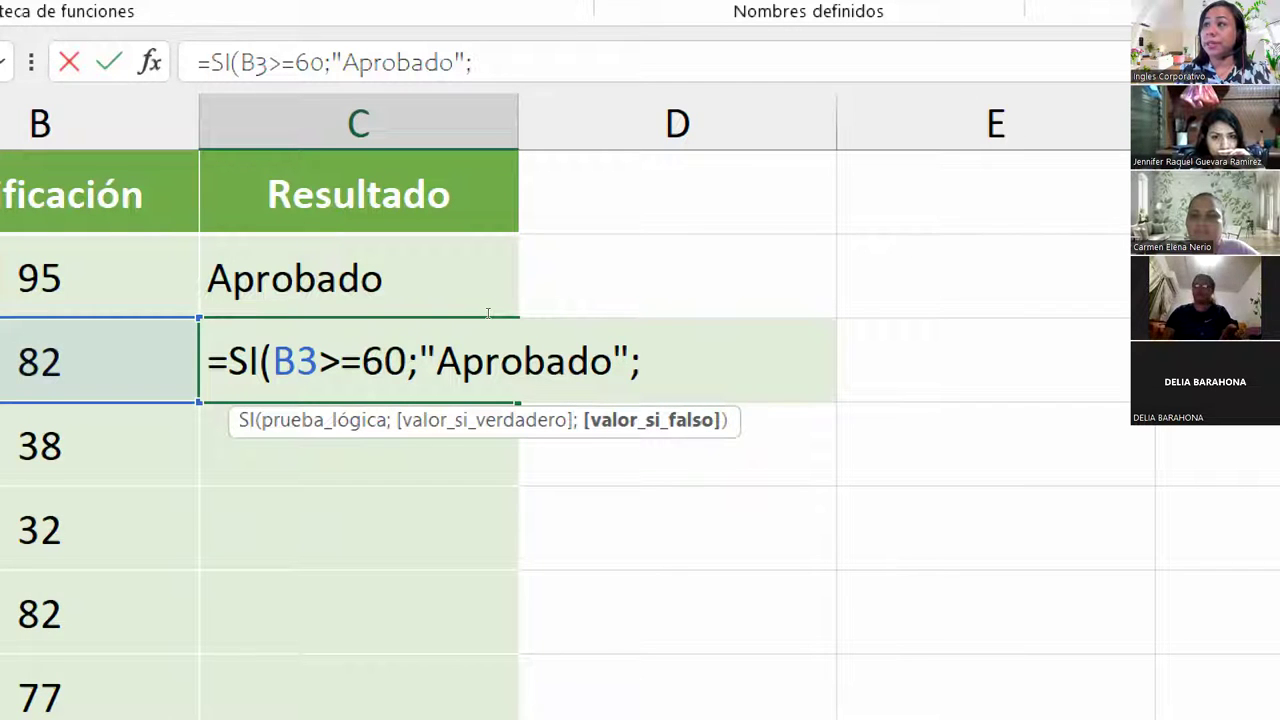
{"action": "type", "text": "\"Reprobad"}
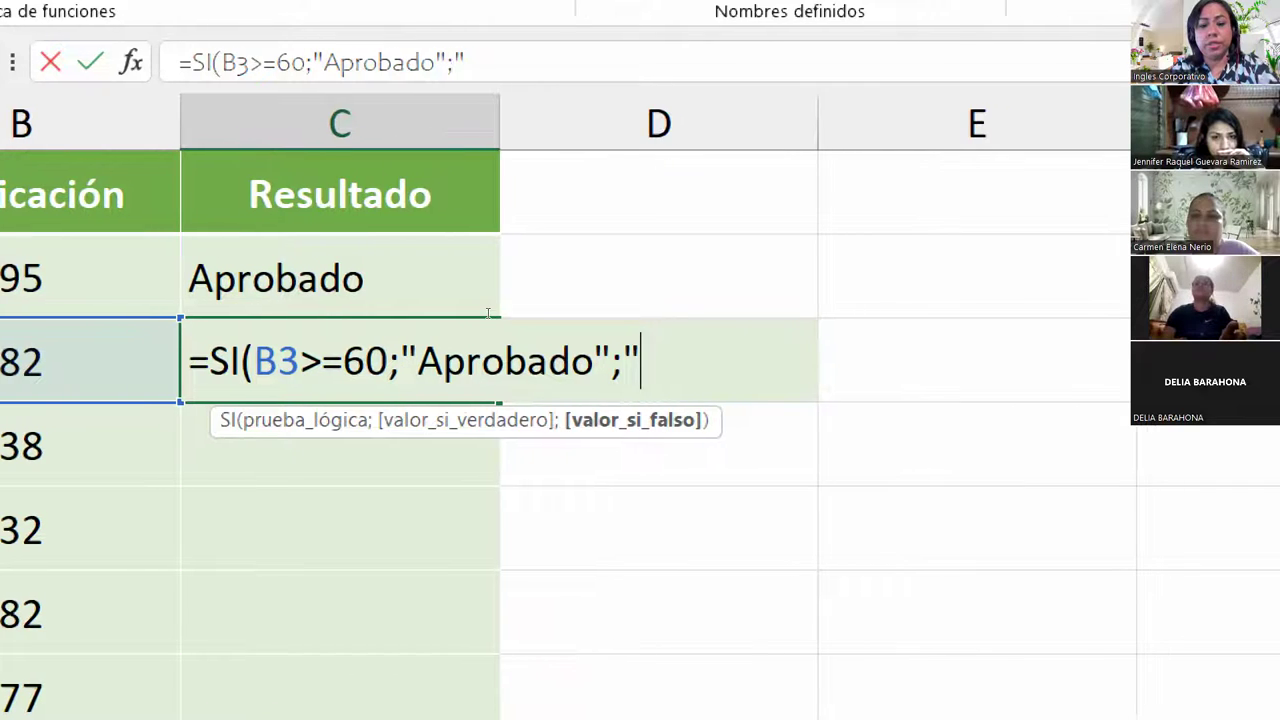
{"action": "type", "text": "o"}
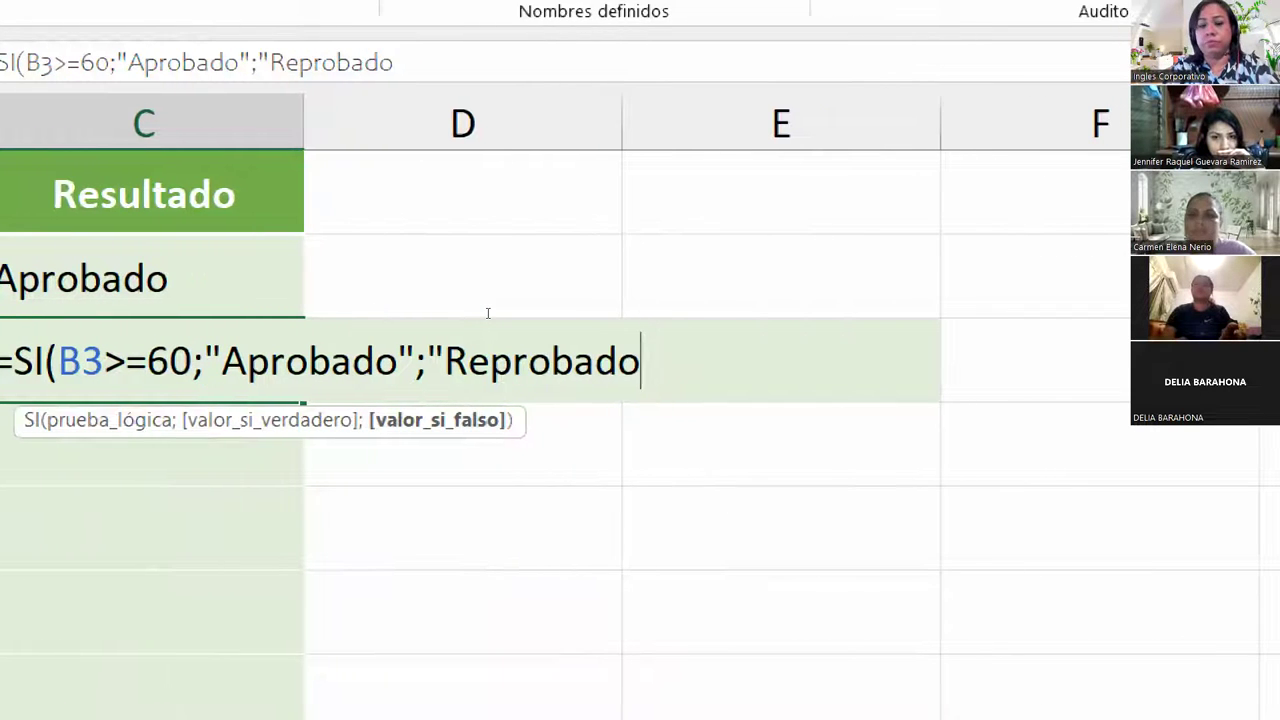
{"action": "type", "text": "\")"}
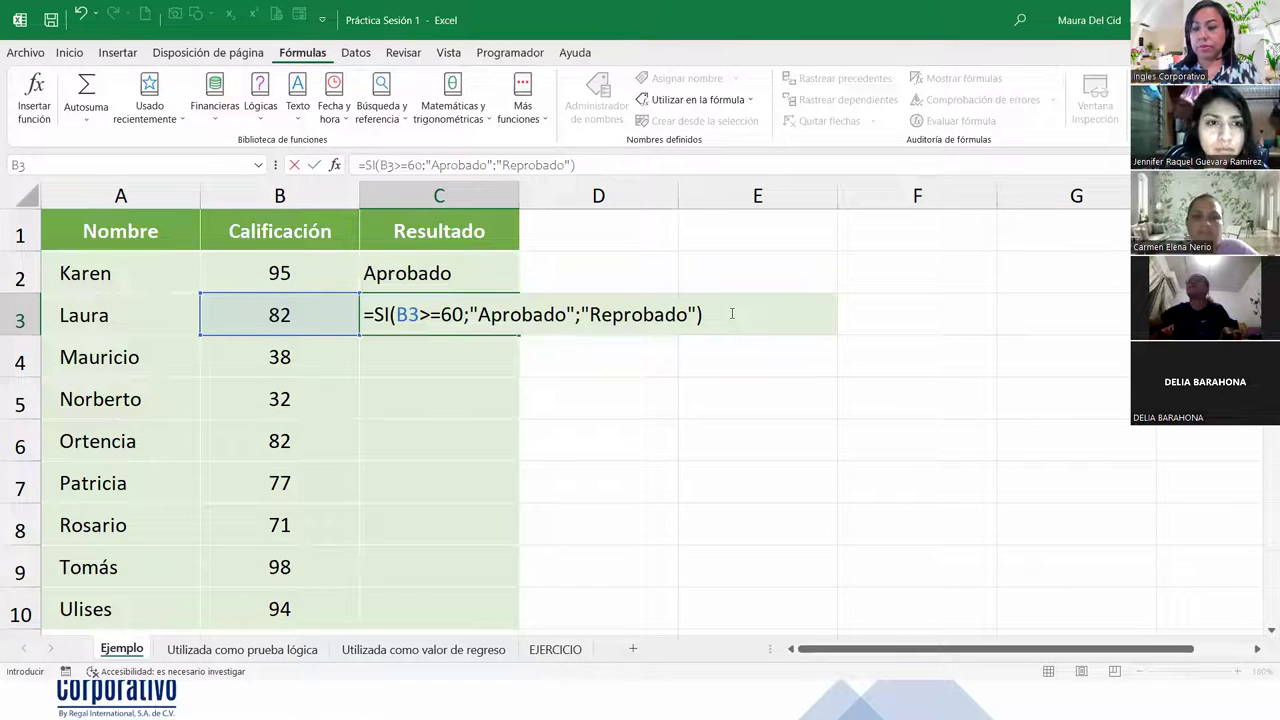
{"action": "key", "text": "Return"}
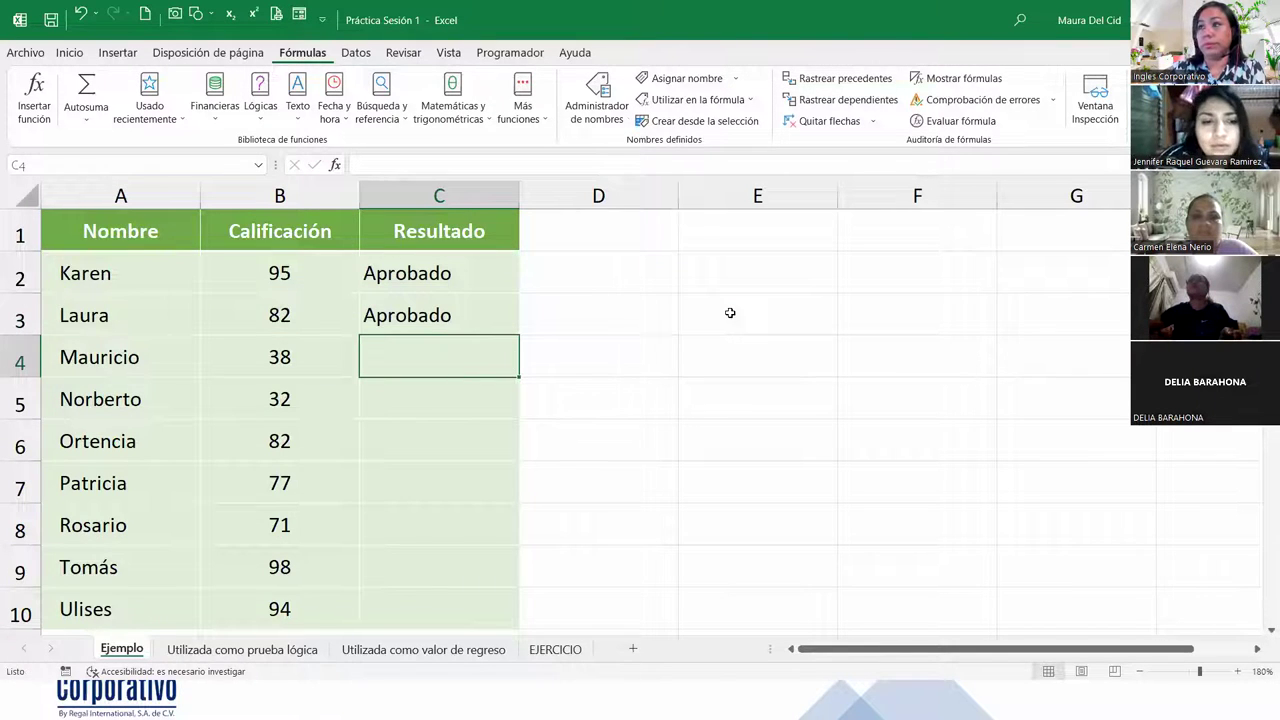
Step: Fill the SI formula from C3 down to C10 and check the copied formula in the last row
{"action": "left_click", "coordinate": [477, 323]}
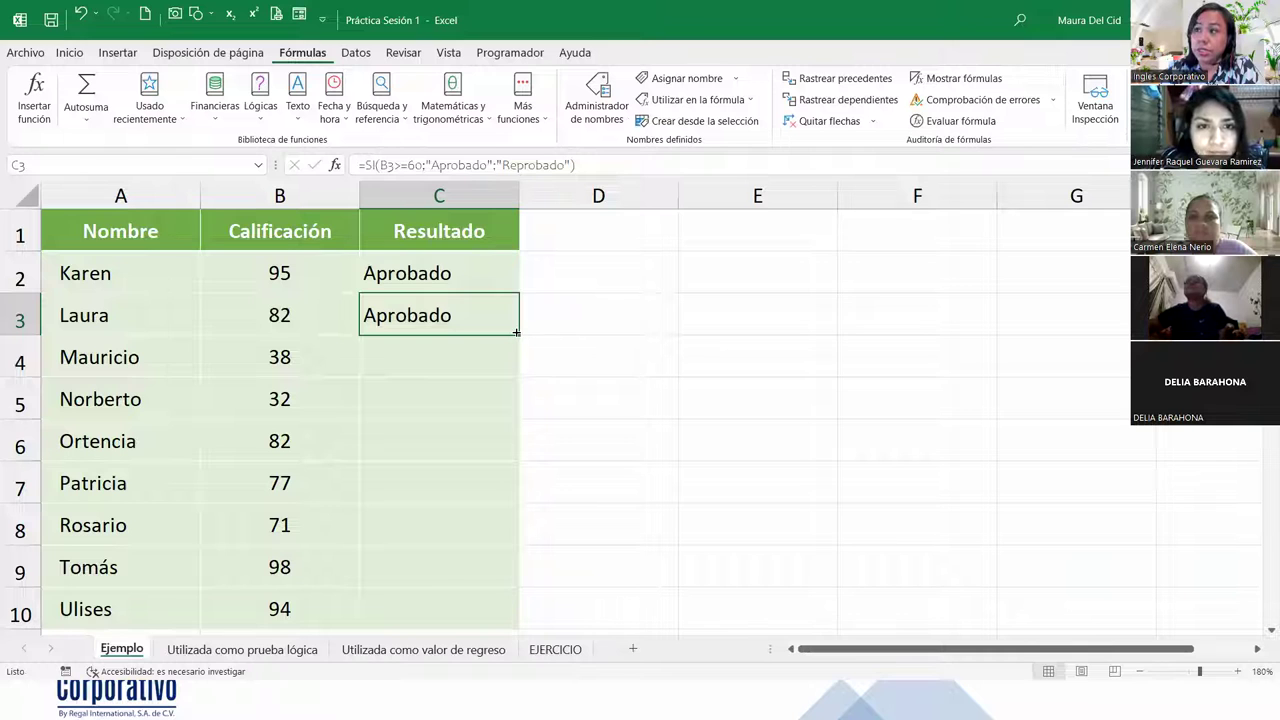
{"action": "double_click", "coordinate": [520, 333]}
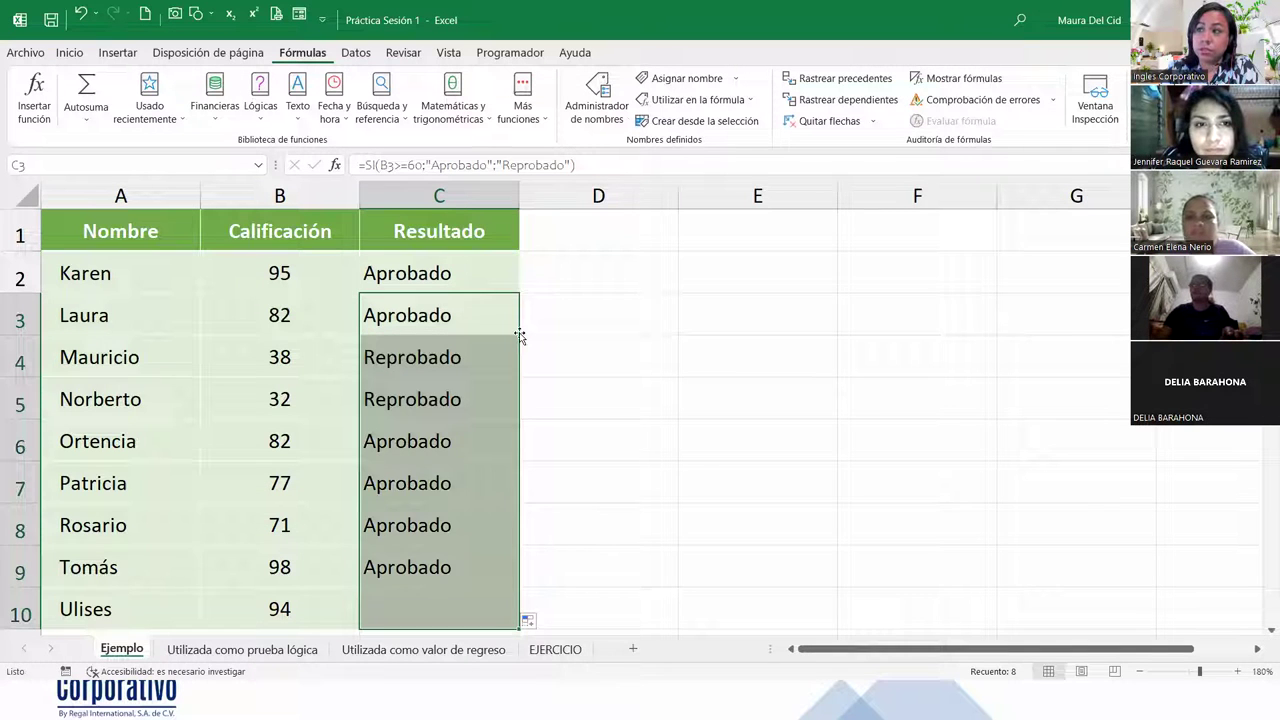
{"action": "left_click", "coordinate": [461, 599]}
{"action": "scroll", "coordinate": [466, 595], "scroll_direction": "down", "scroll_amount": 1}
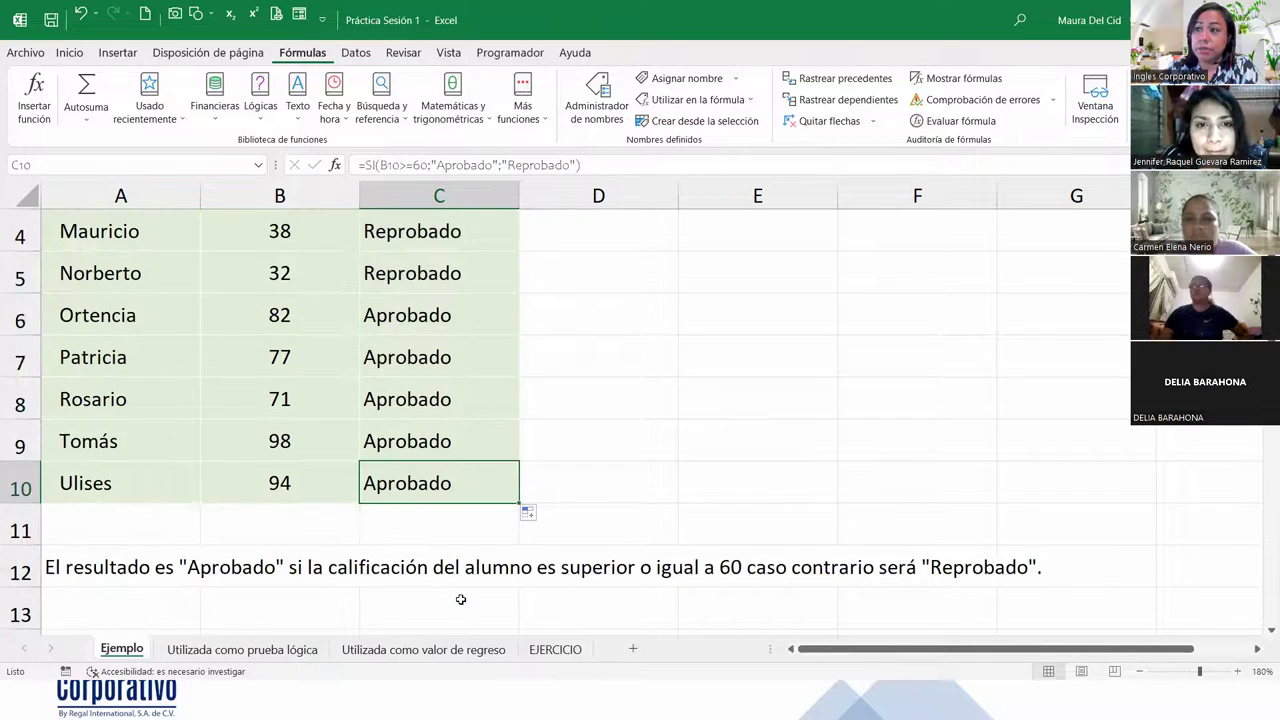
{"action": "scroll", "coordinate": [466, 595], "scroll_direction": "up", "scroll_amount": 1}
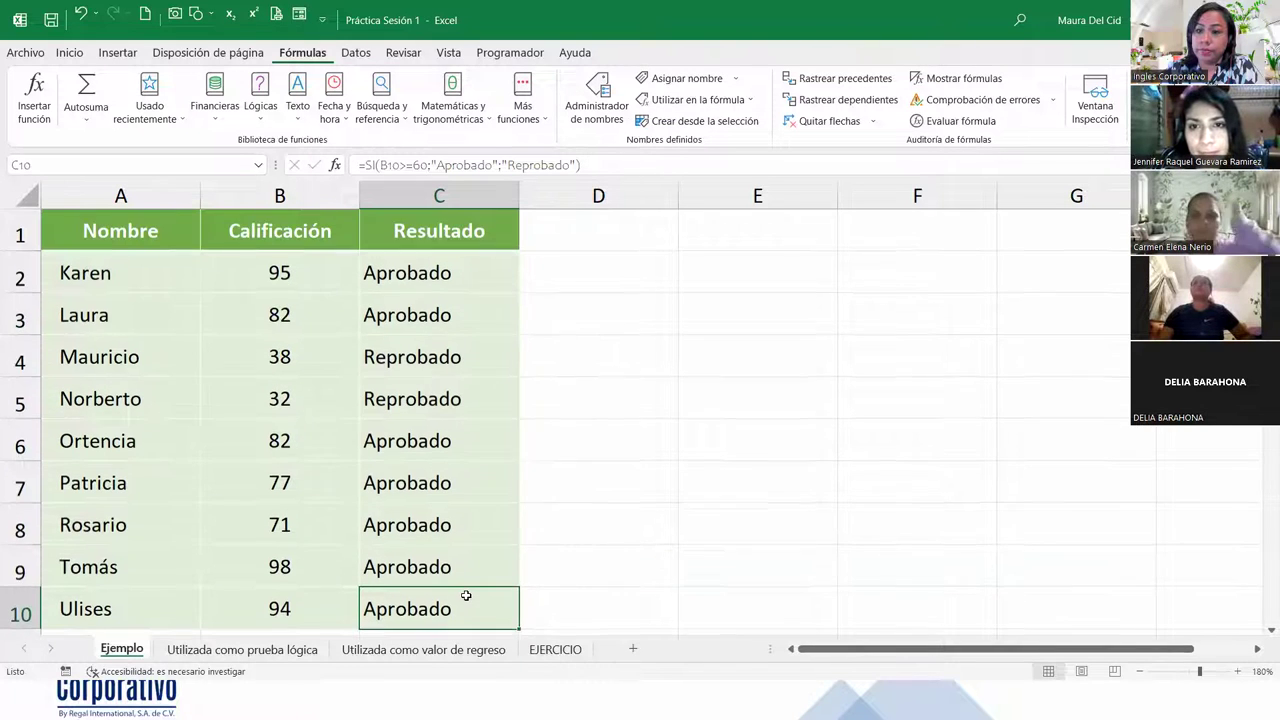
Step: Review the students in rows 4 and 5 and compare the SI formulas in C4 and C3
{"action": "left_click", "coordinate": [451, 359]}
{"action": "left_click_drag", "start_coordinate": [22, 362], "coordinate": [20, 403]}
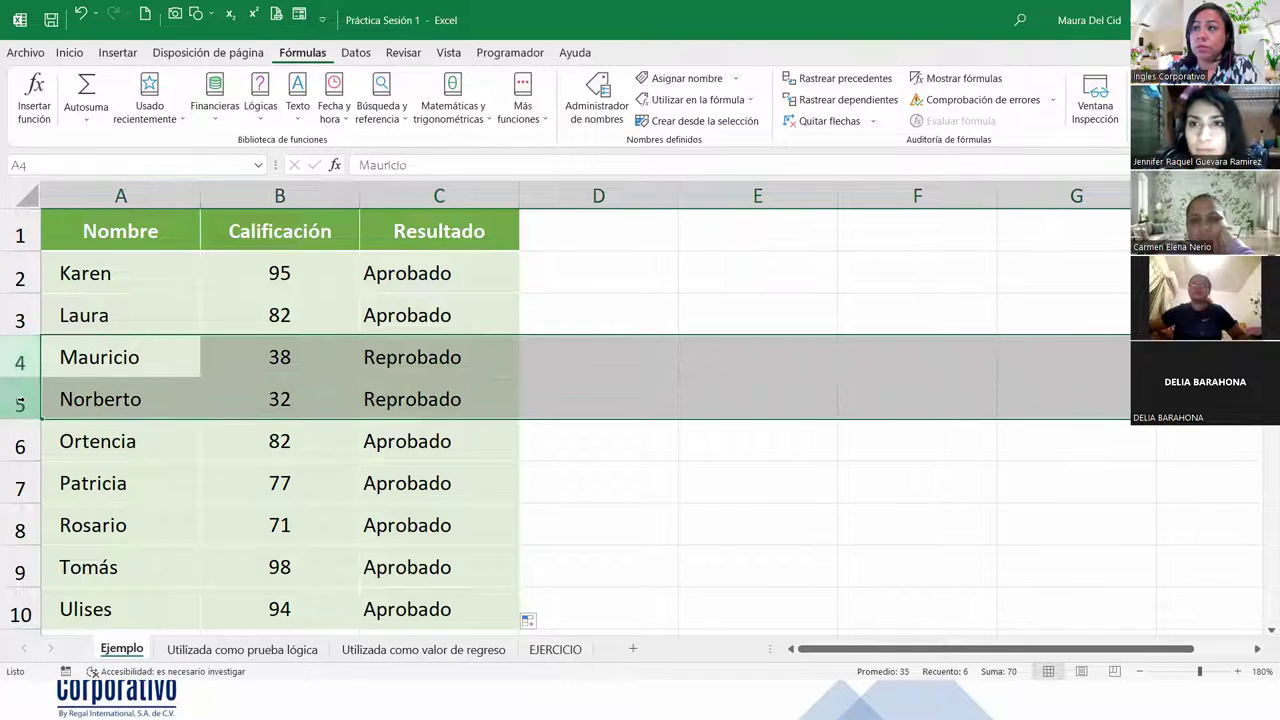
{"action": "left_click", "coordinate": [447, 359]}
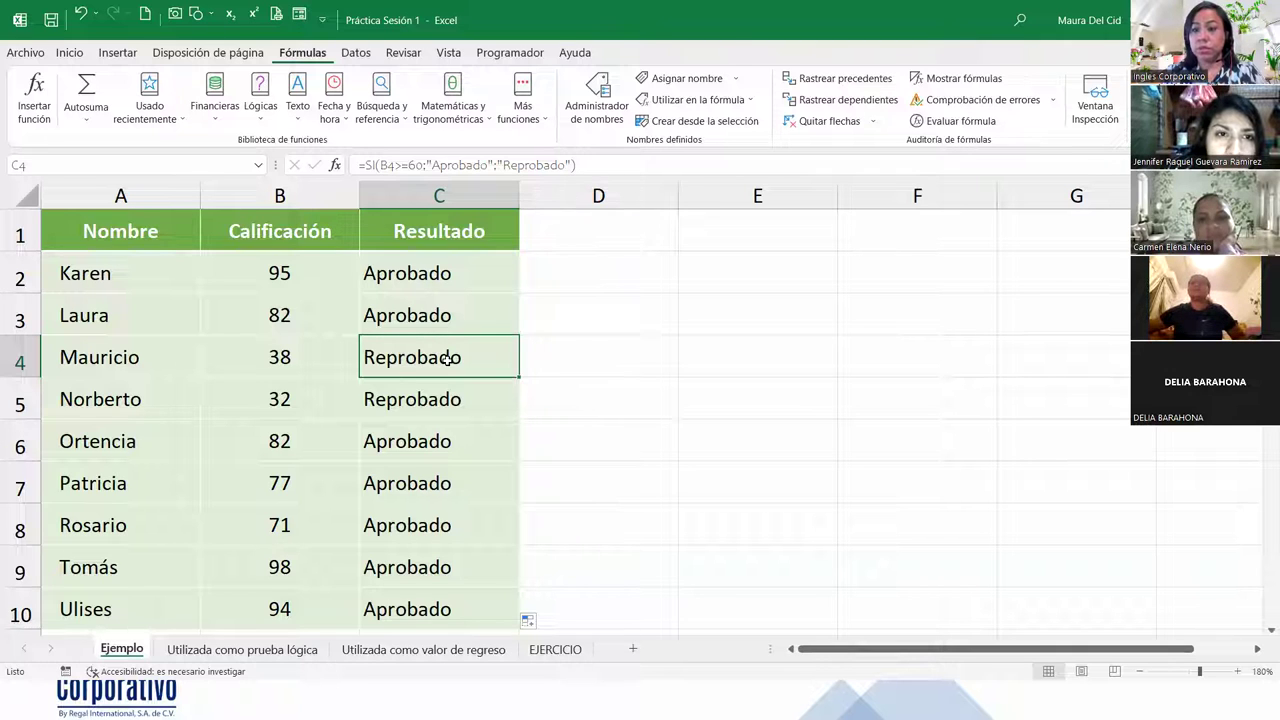
{"action": "left_click", "coordinate": [451, 306]}
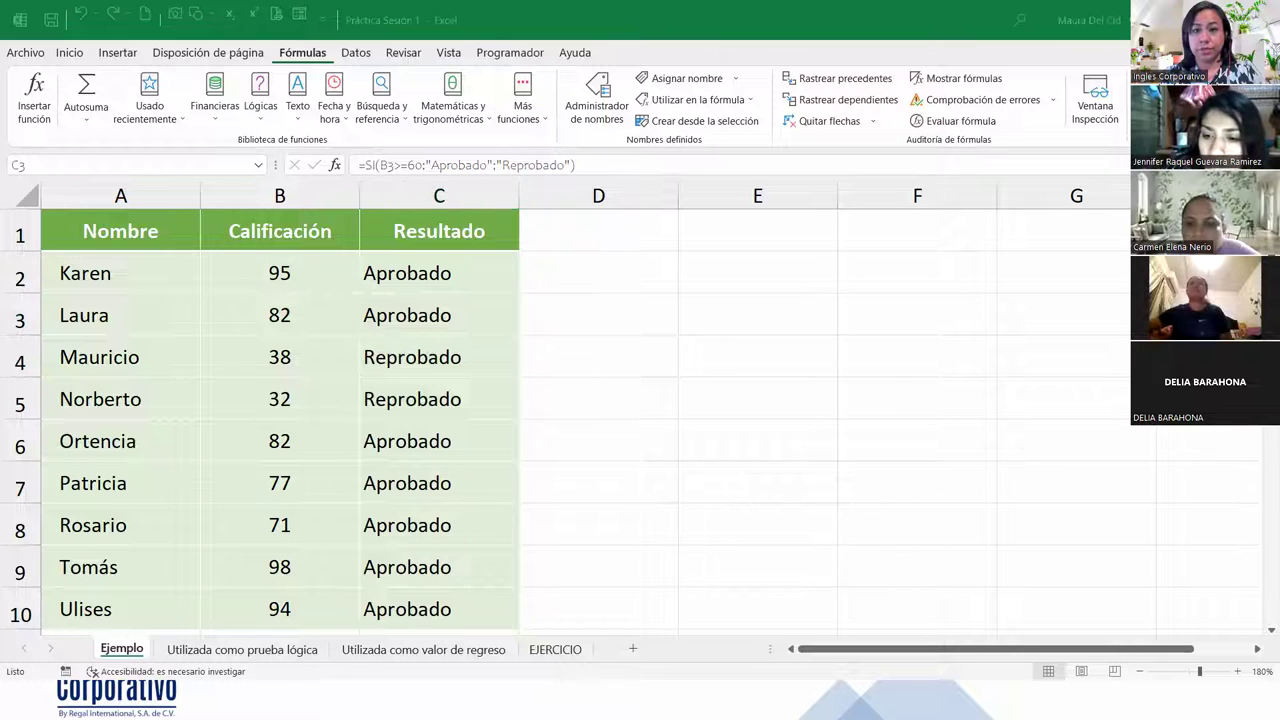
{"action": "left_click", "coordinate": [401, 321]}
{"action": "scroll", "coordinate": [418, 356], "scroll_direction": "down", "scroll_amount": 2}
{"action": "scroll", "coordinate": [418, 356], "scroll_direction": "up", "scroll_amount": 2}
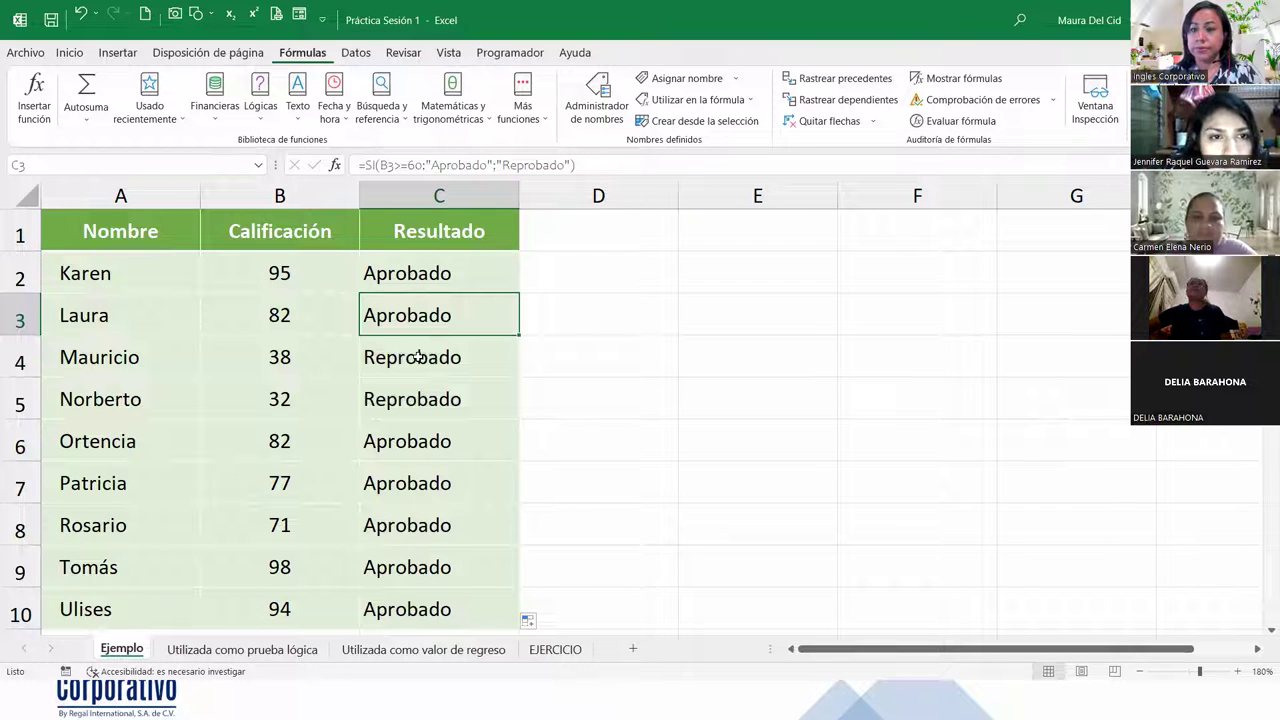
Step: Examine the table with the Edad and Descripción columns below the grades, at a 160% zoom
{"action": "scroll", "coordinate": [418, 357], "scroll_direction": "down", "scroll_amount": 3}
{"action": "scroll", "coordinate": [418, 357], "scroll_direction": "down", "scroll_amount": 1}
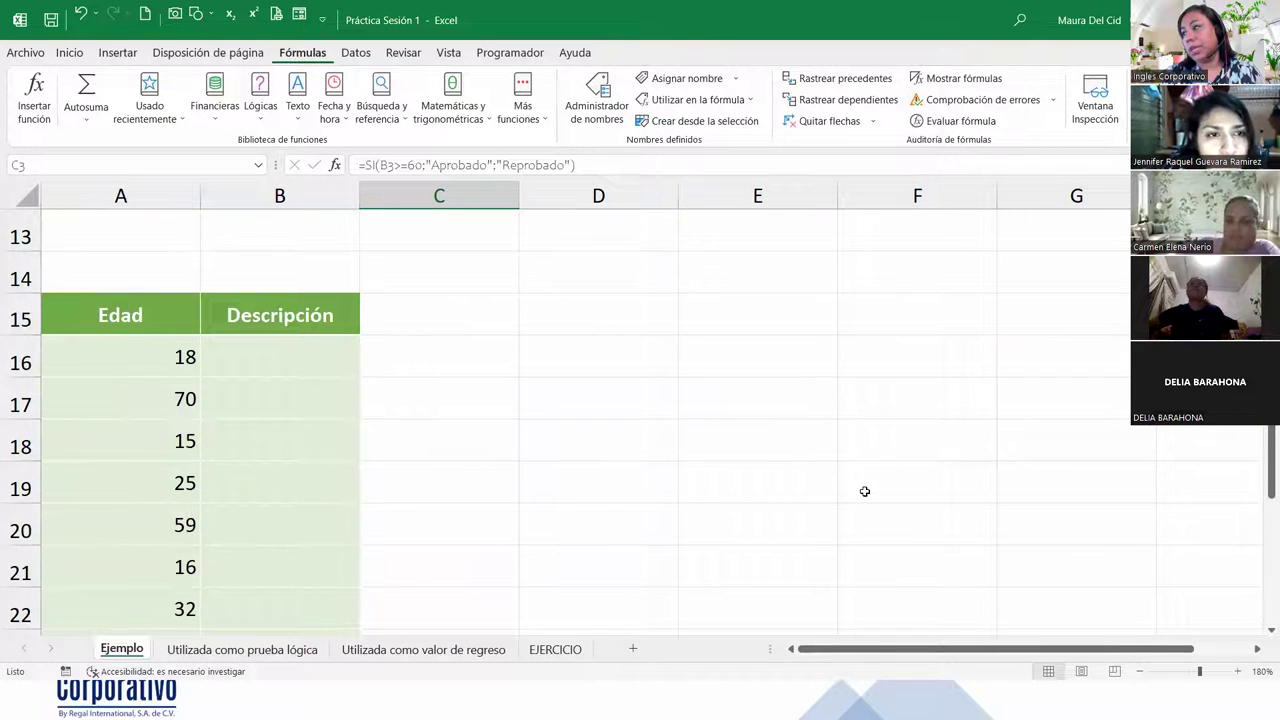
{"action": "left_click", "coordinate": [1137, 672]}
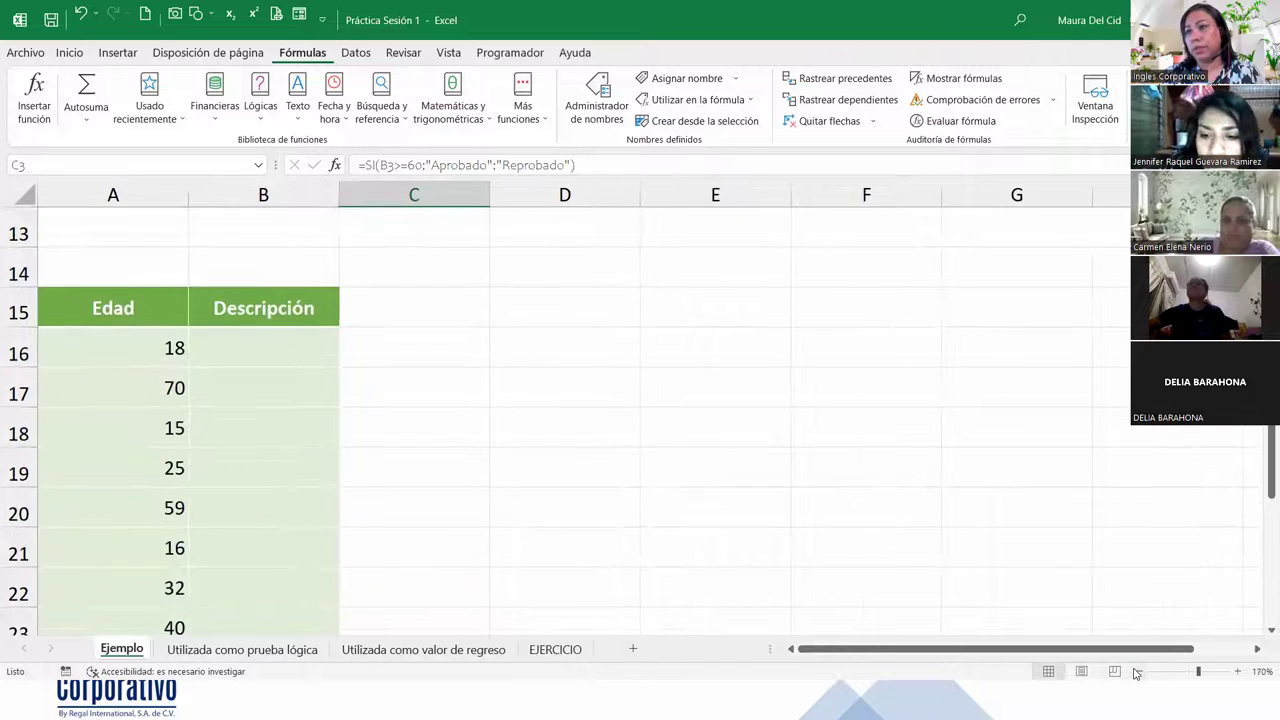
{"action": "left_click", "coordinate": [1137, 672]}
{"action": "scroll", "coordinate": [421, 446], "scroll_direction": "down", "scroll_amount": 1}
{"action": "scroll", "coordinate": [277, 346], "scroll_direction": "up", "scroll_amount": 1}
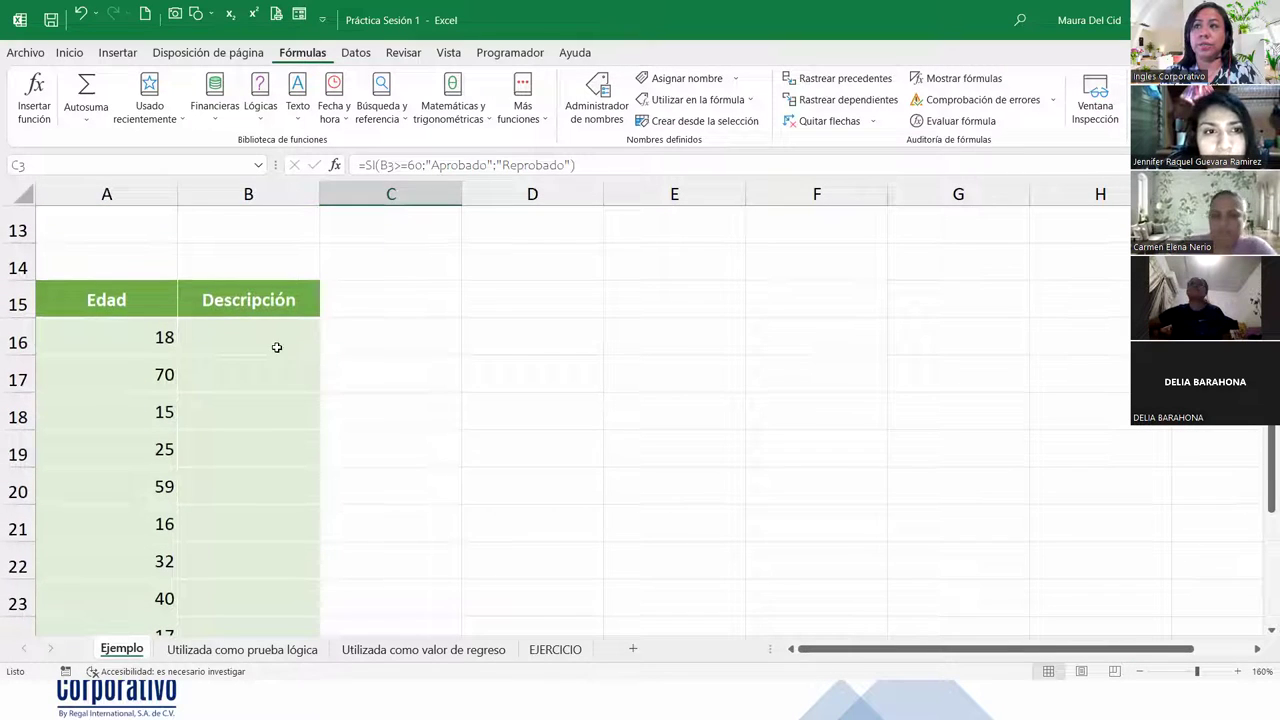
Step: Examine the Edad list down to row 29 and read the age condition written in A31
{"action": "left_click", "coordinate": [254, 338]}
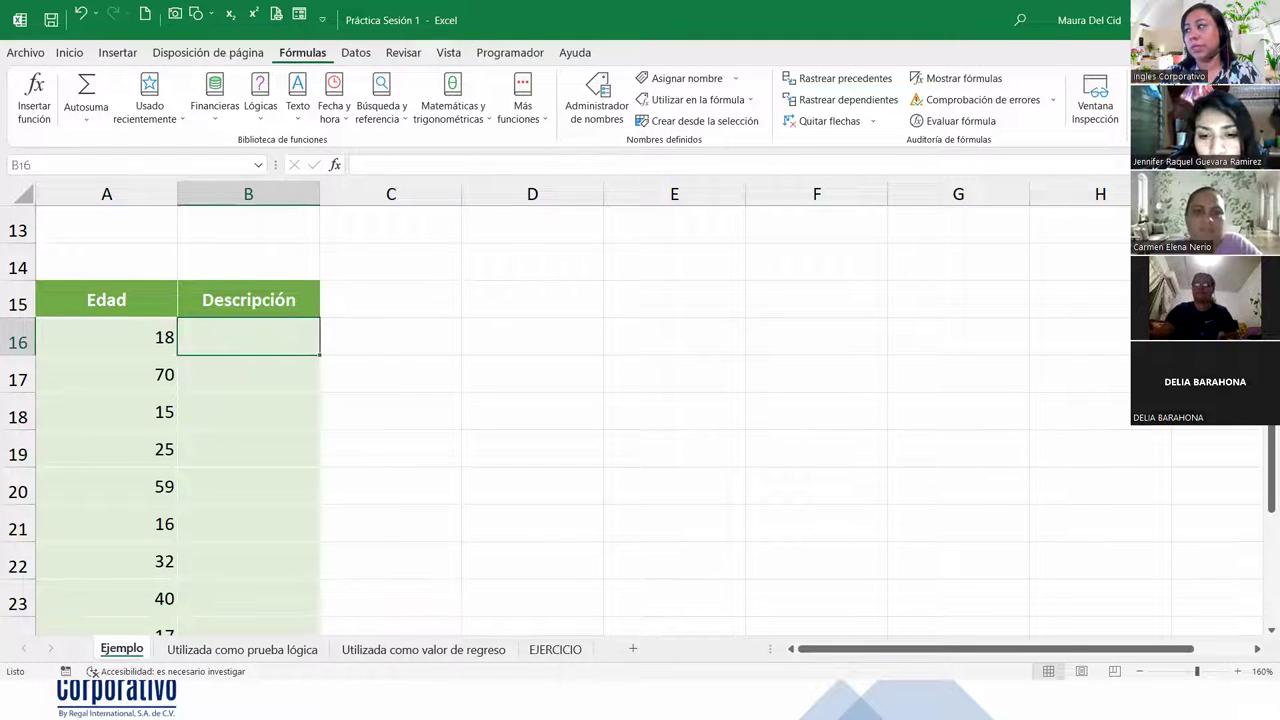
{"action": "left_click", "coordinate": [1268, 630]}
{"action": "left_click", "coordinate": [1268, 630]}
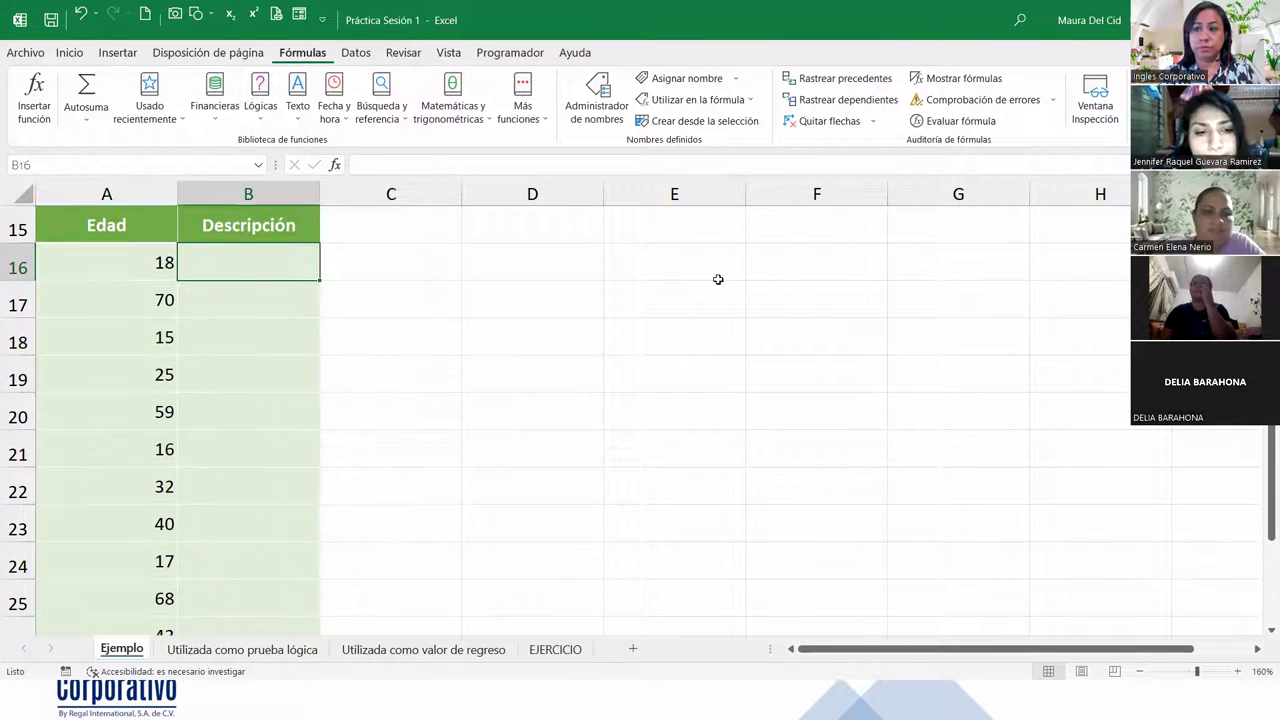
{"action": "left_click", "coordinate": [1142, 671]}
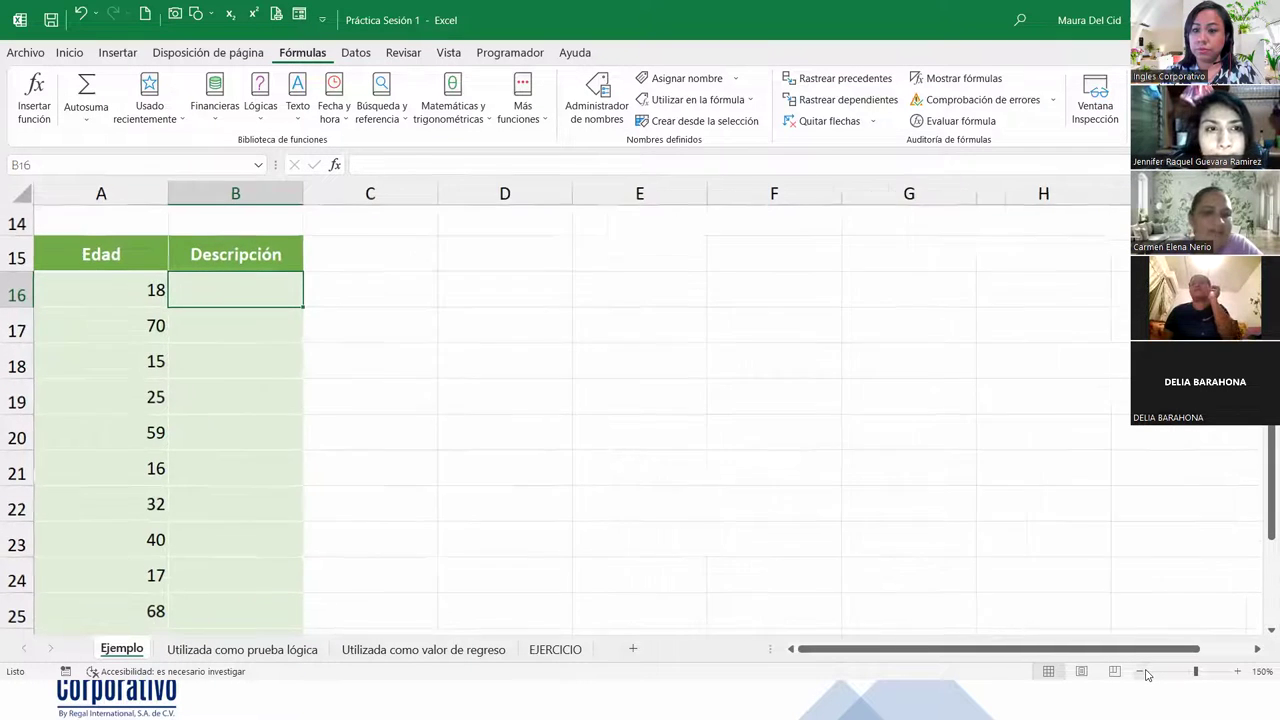
{"action": "left_click", "coordinate": [1144, 672]}
{"action": "scroll", "coordinate": [246, 367], "scroll_direction": "down", "scroll_amount": 1}
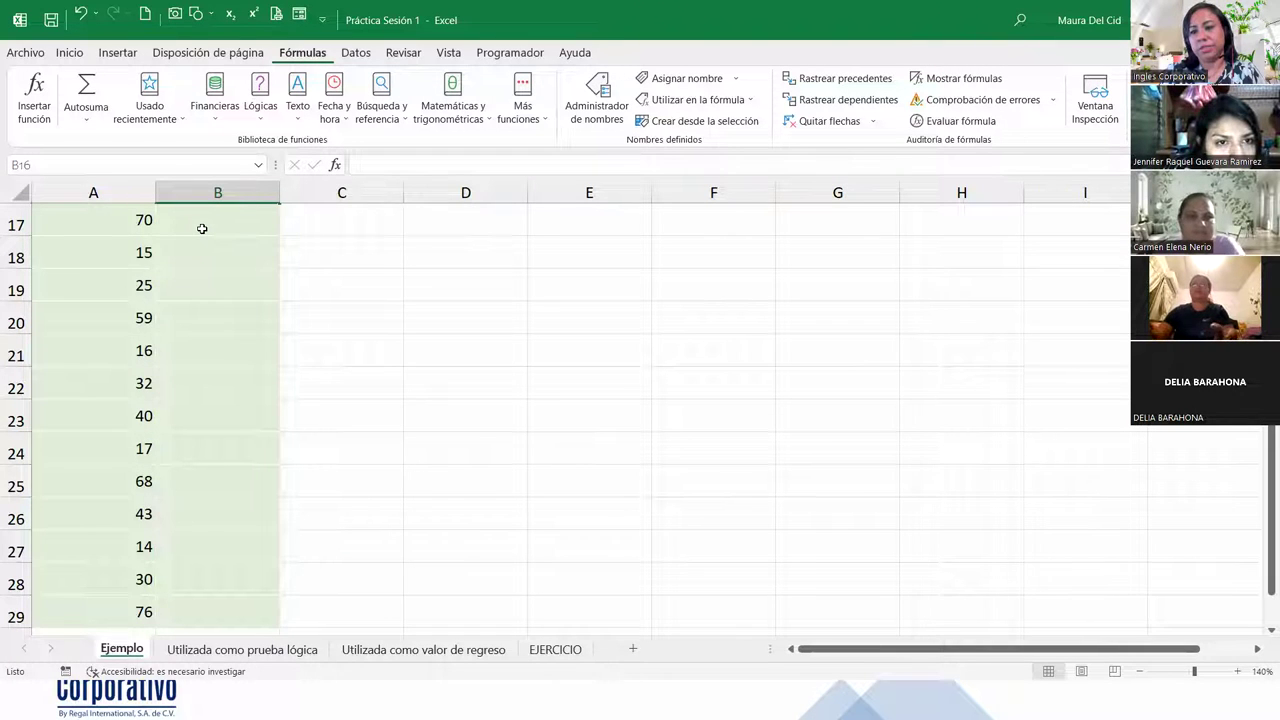
{"action": "scroll", "coordinate": [195, 478], "scroll_direction": "down", "scroll_amount": 3}
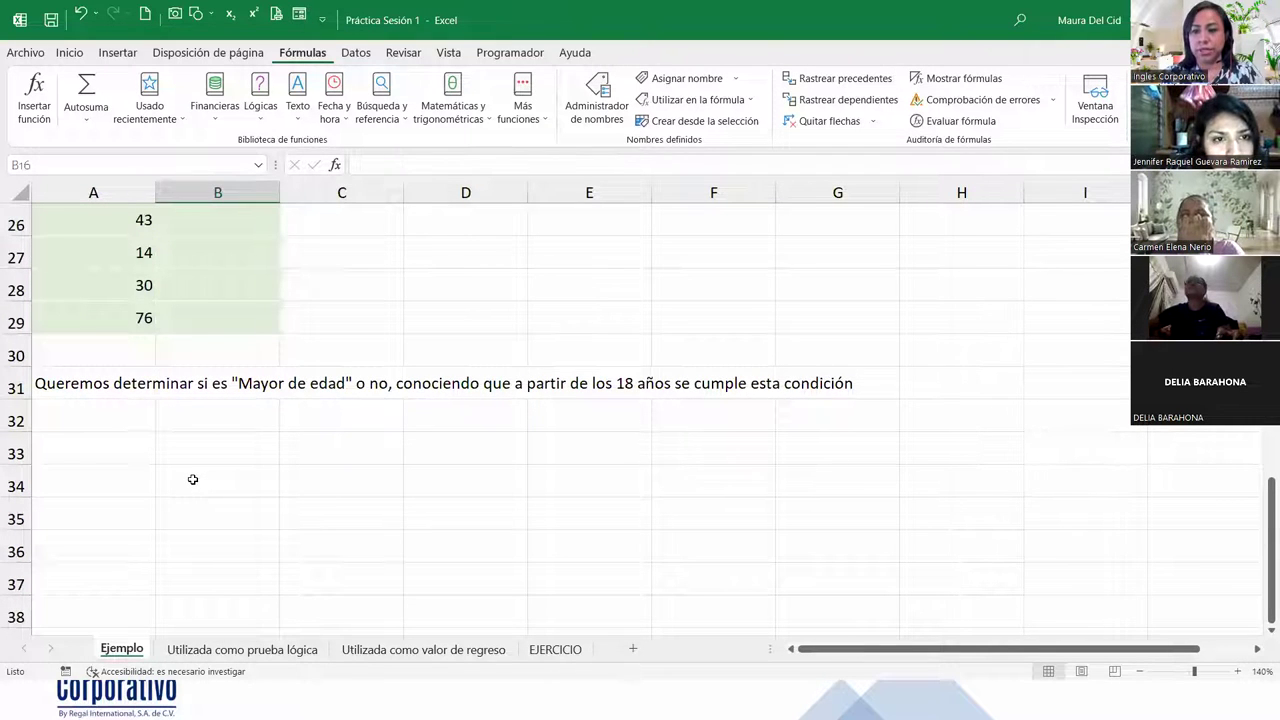
{"action": "left_click", "coordinate": [96, 384]}
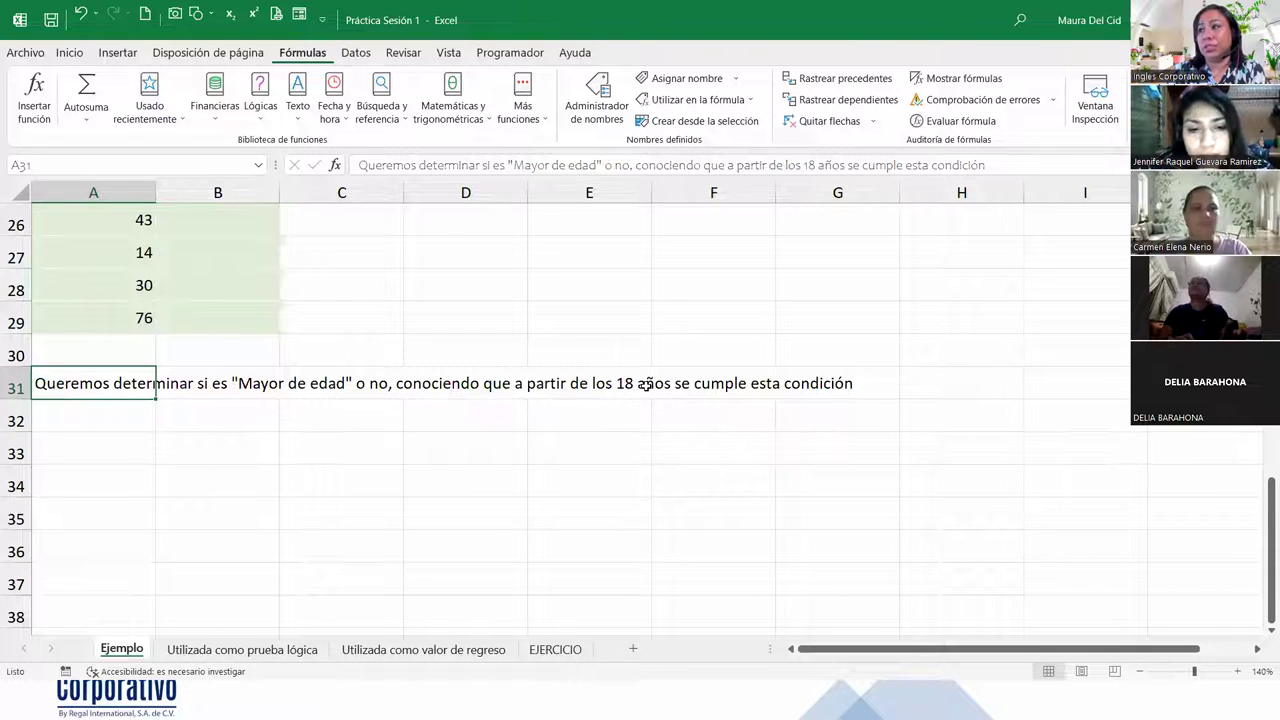
Step: Start an SI formula in B16, the first Descripción cell, with the logical test A16>=18
{"action": "scroll", "coordinate": [343, 383], "scroll_direction": "up", "scroll_amount": 6}
{"action": "scroll", "coordinate": [257, 394], "scroll_direction": "down", "scroll_amount": 2}
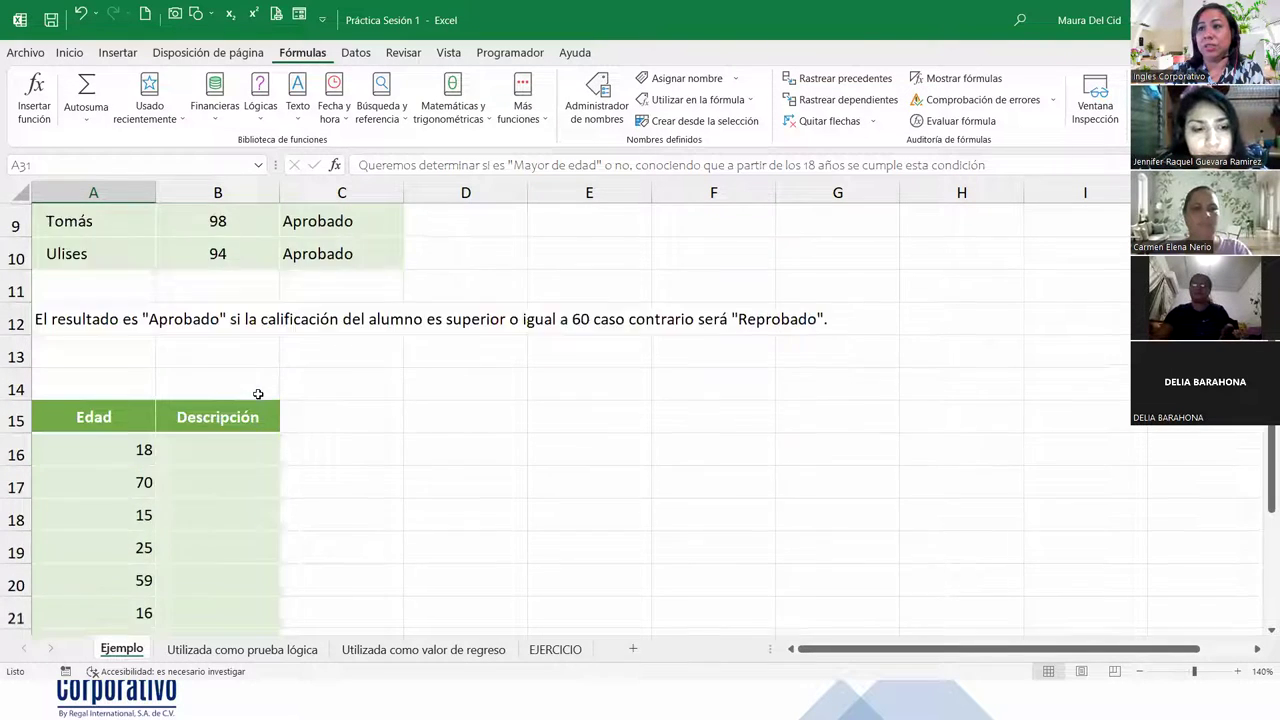
{"action": "scroll", "coordinate": [258, 394], "scroll_direction": "down", "scroll_amount": 1}
{"action": "left_click", "coordinate": [207, 257]}
{"action": "left_click", "coordinate": [207, 286]}
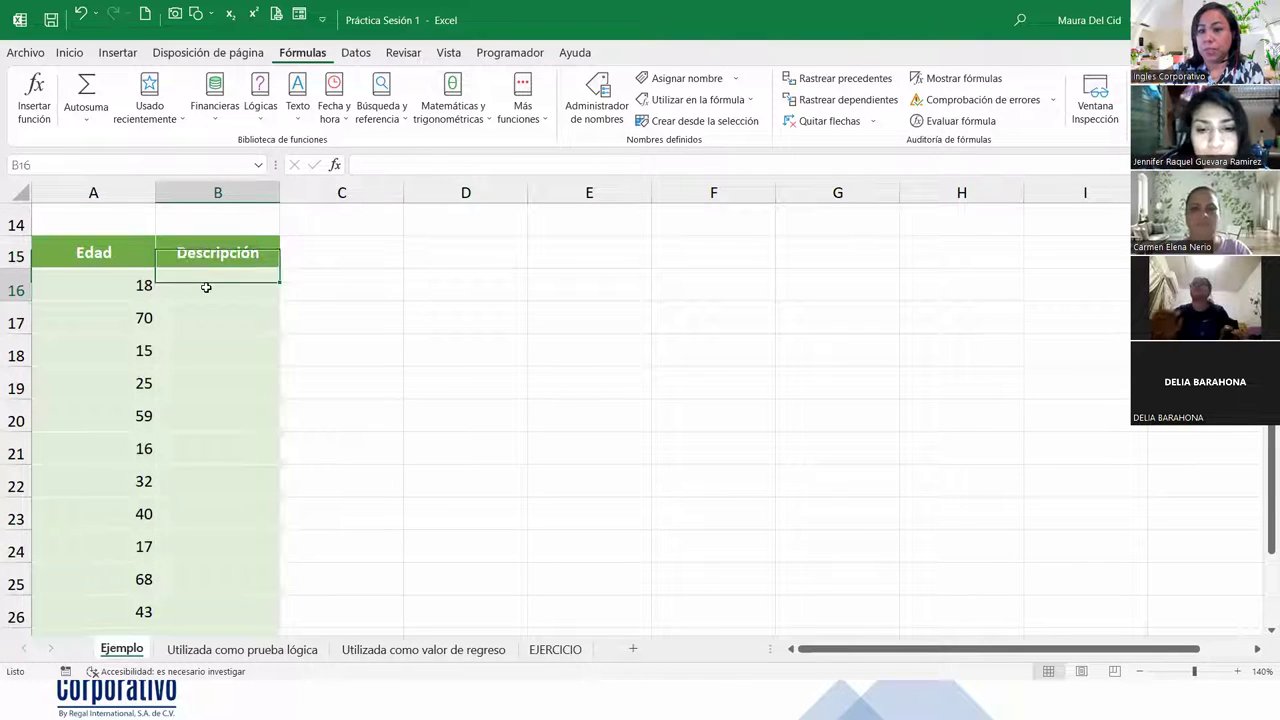
{"action": "left_click", "coordinate": [1237, 671]}
{"action": "left_click", "coordinate": [1237, 671]}
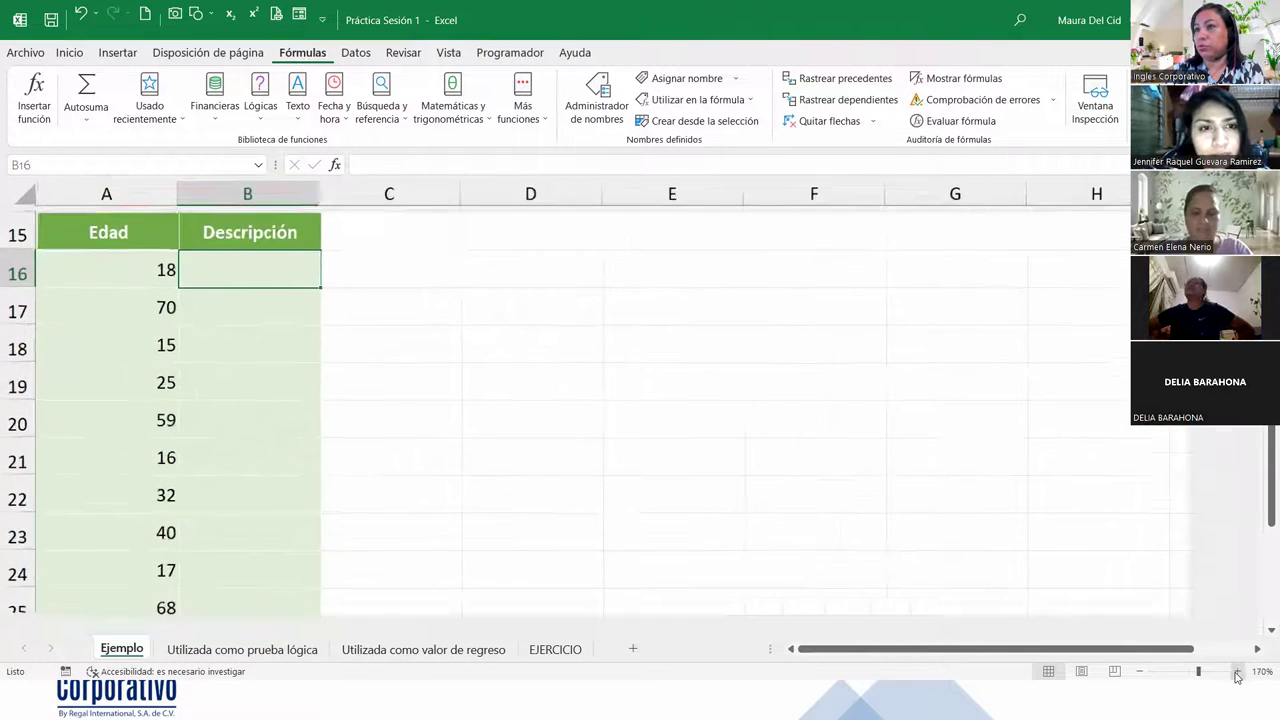
{"action": "left_click", "coordinate": [1237, 671]}
{"action": "left_click", "coordinate": [1237, 671]}
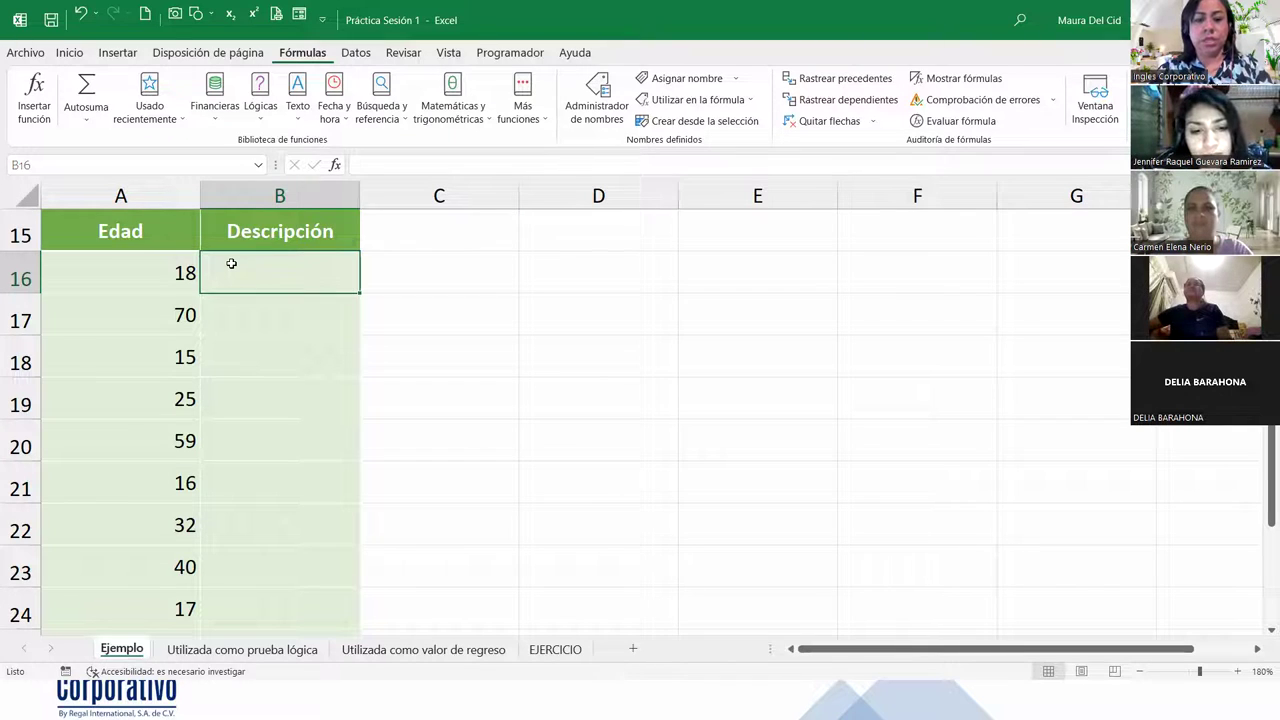
{"action": "type", "text": "=SI("}
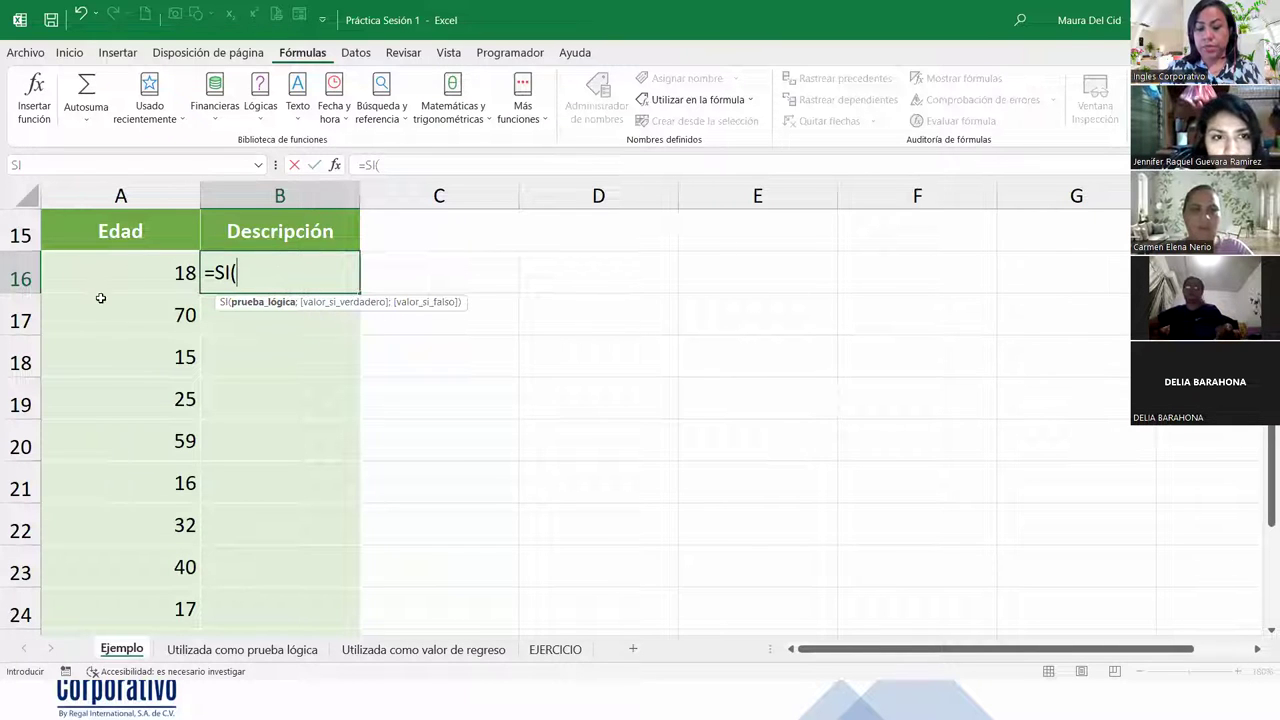
{"action": "left_click", "coordinate": [122, 269]}
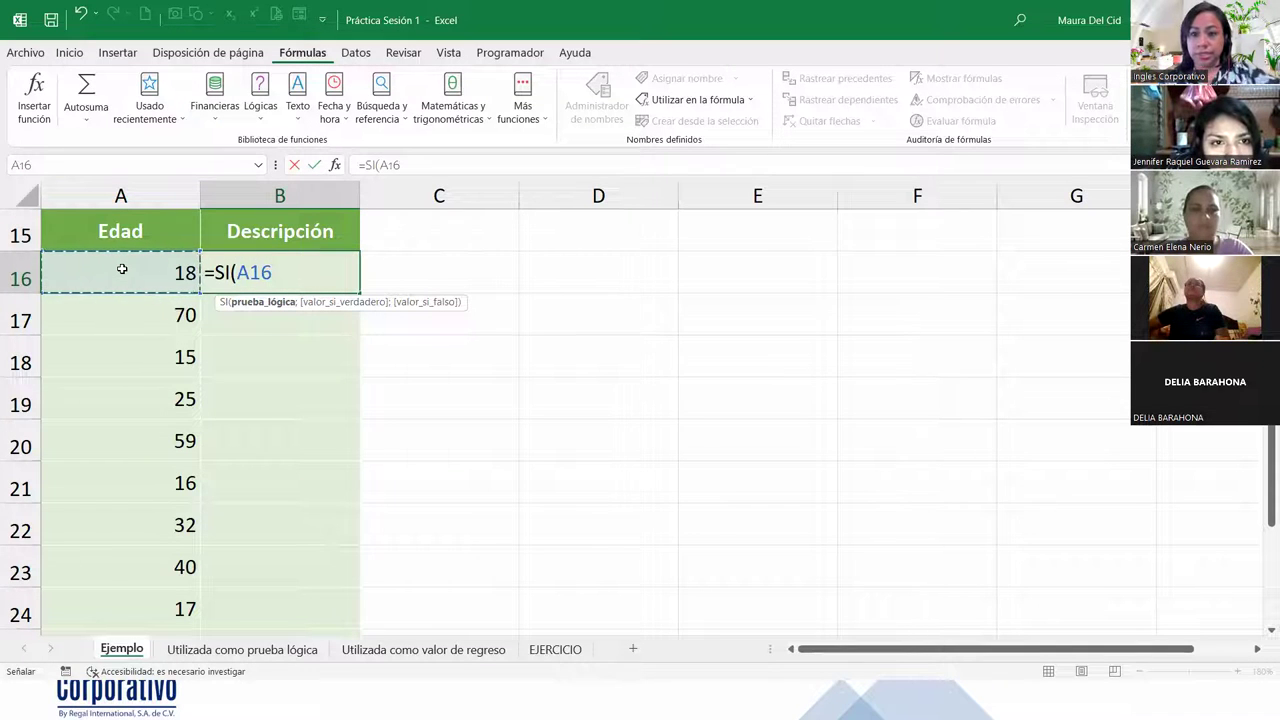
{"action": "type", "text": ">>>="}
{"action": "key", "text": "BackSpace"}
{"action": "key", "text": "BackSpace"}
{"action": "key", "text": "BackSpace"}
{"action": "type", "text": "=18"}
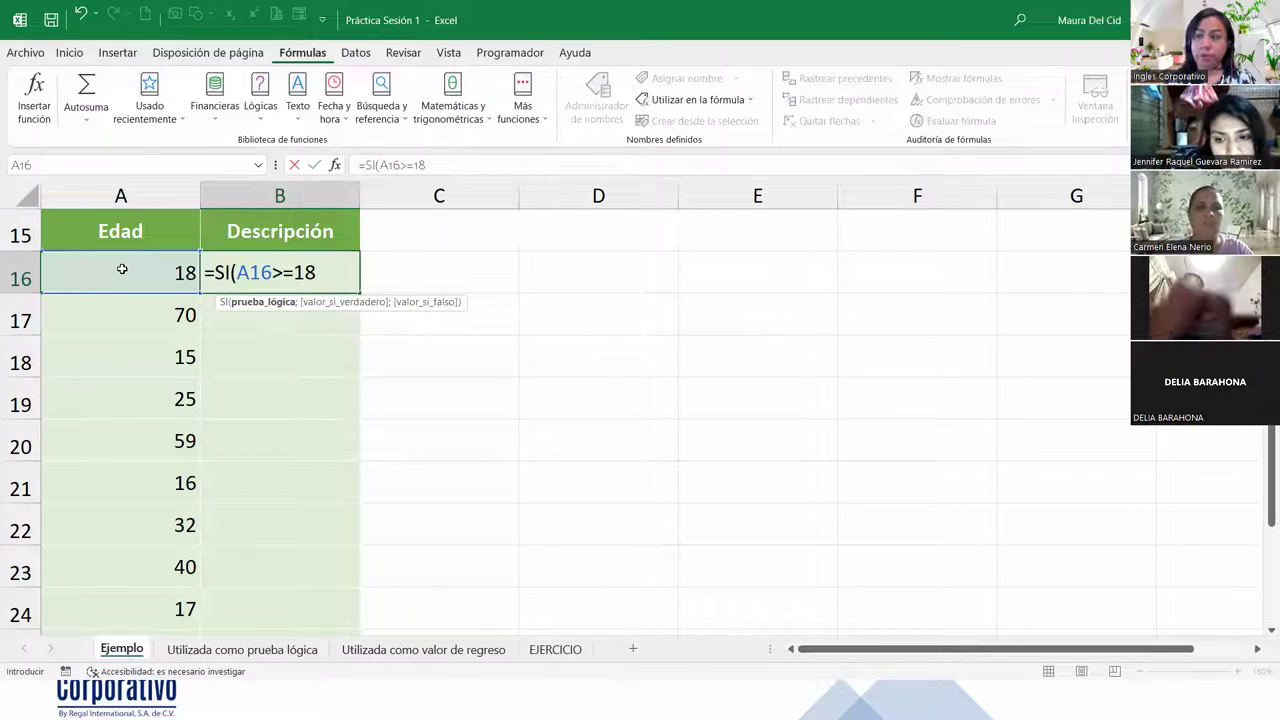
Step: Add "Mayor de edad" as the value if true and "Menor de edad" as the value if false, then close the parenthesis
{"action": "type", "text": ";"}
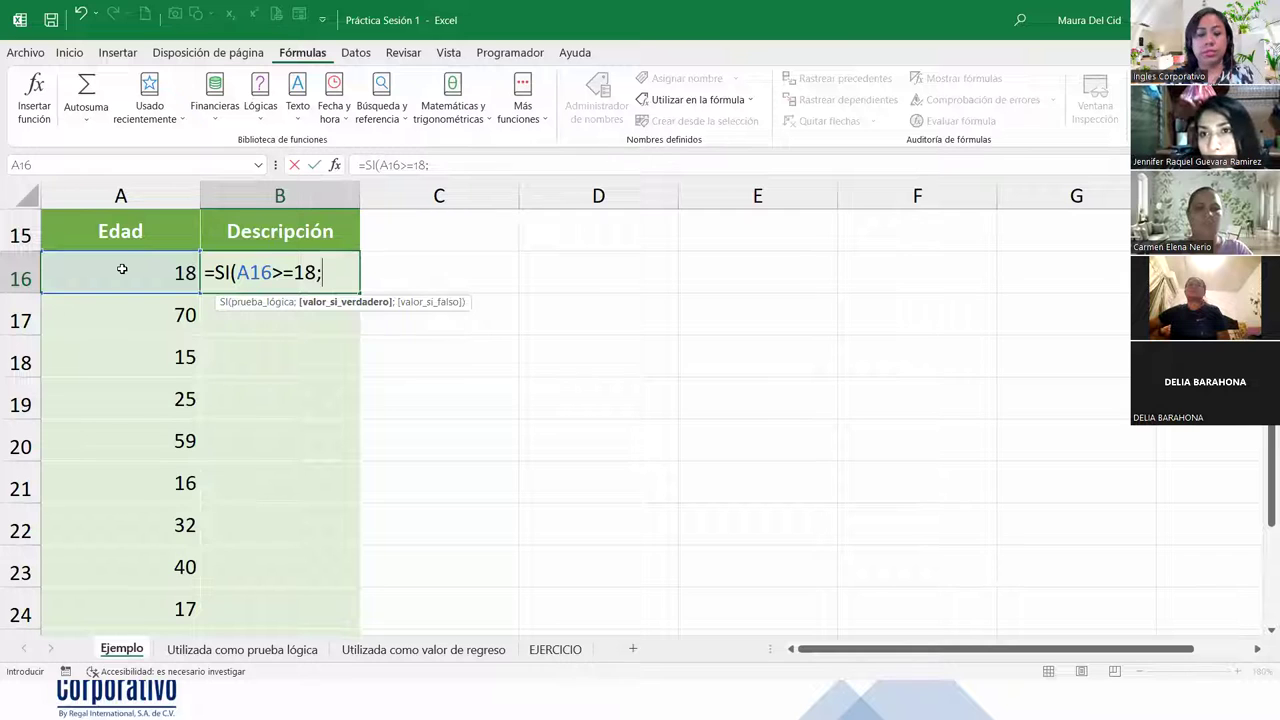
{"action": "type", "text": "\"Ma"}
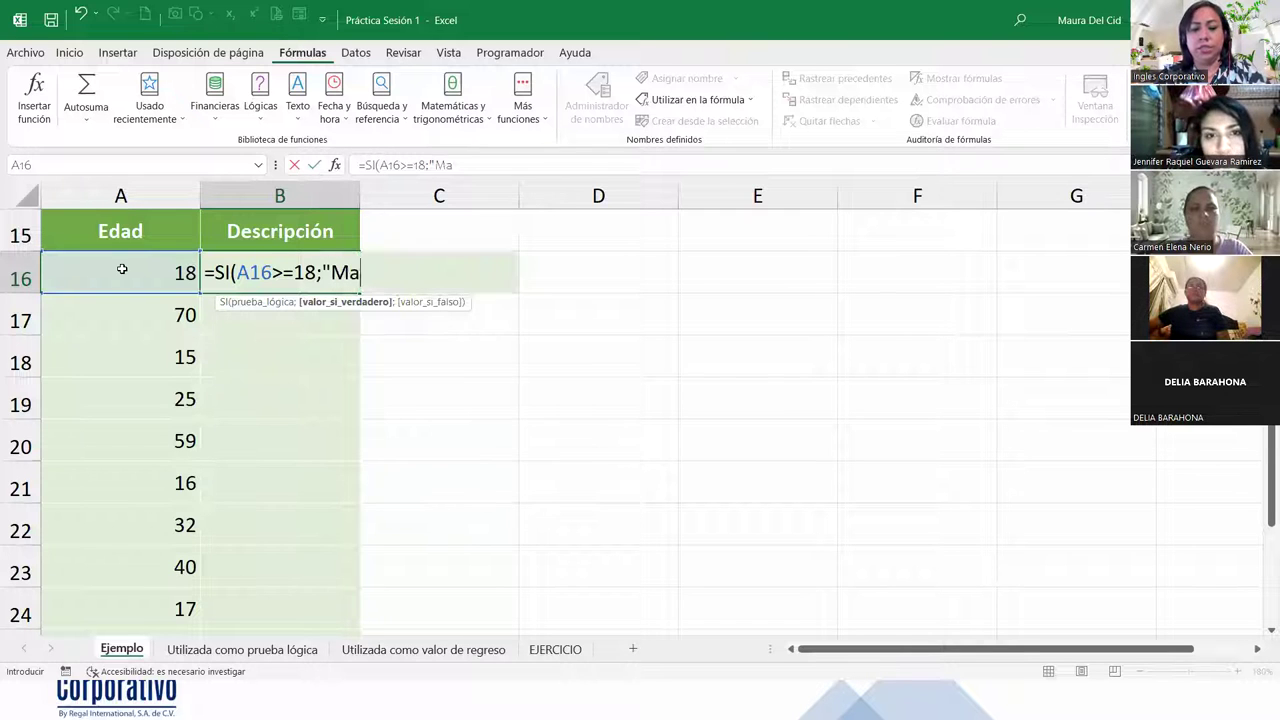
{"action": "type", "text": "yor de edad\""}
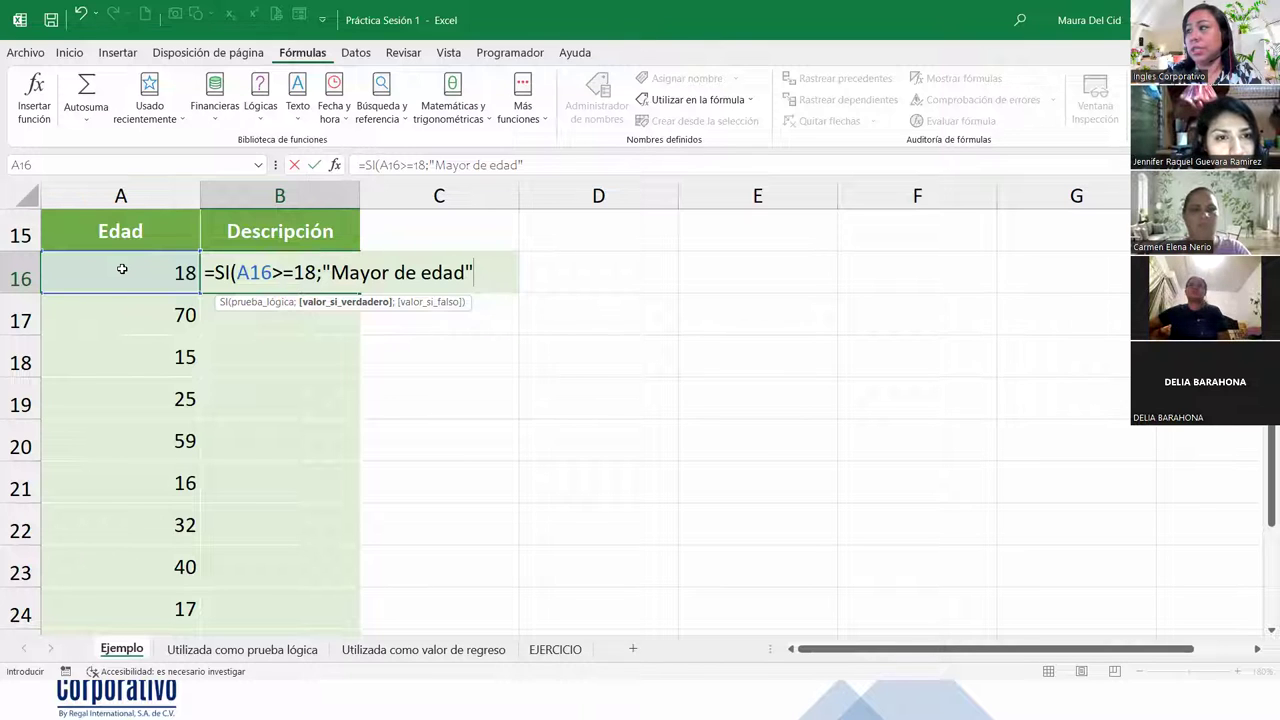
{"action": "type", "text": ";"}
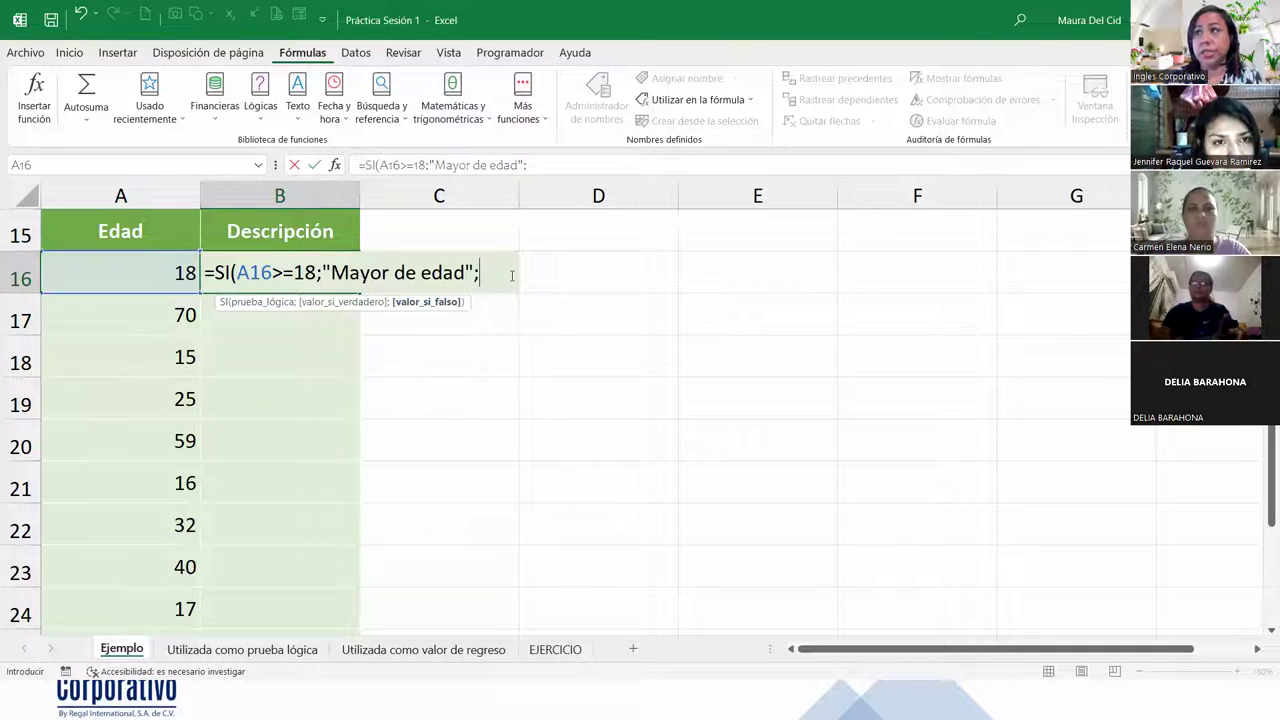
{"action": "type", "text": "\""}
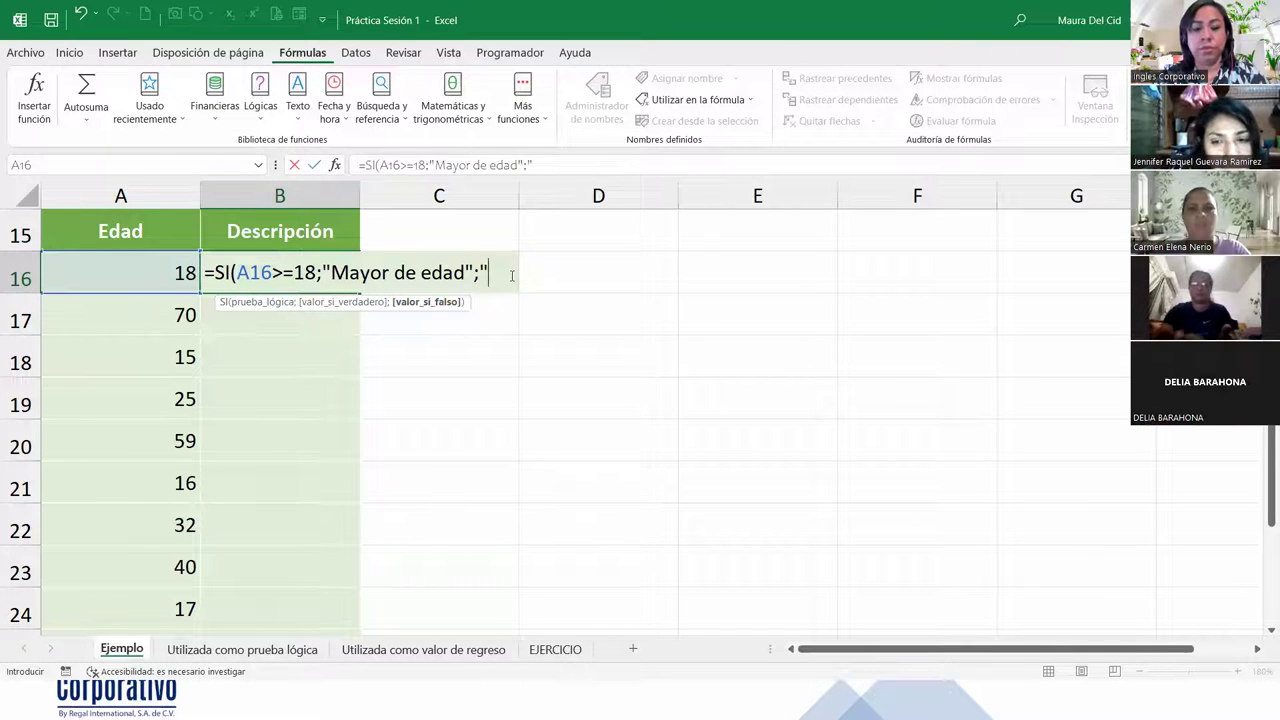
{"action": "type", "text": "Menor de edad\")"}
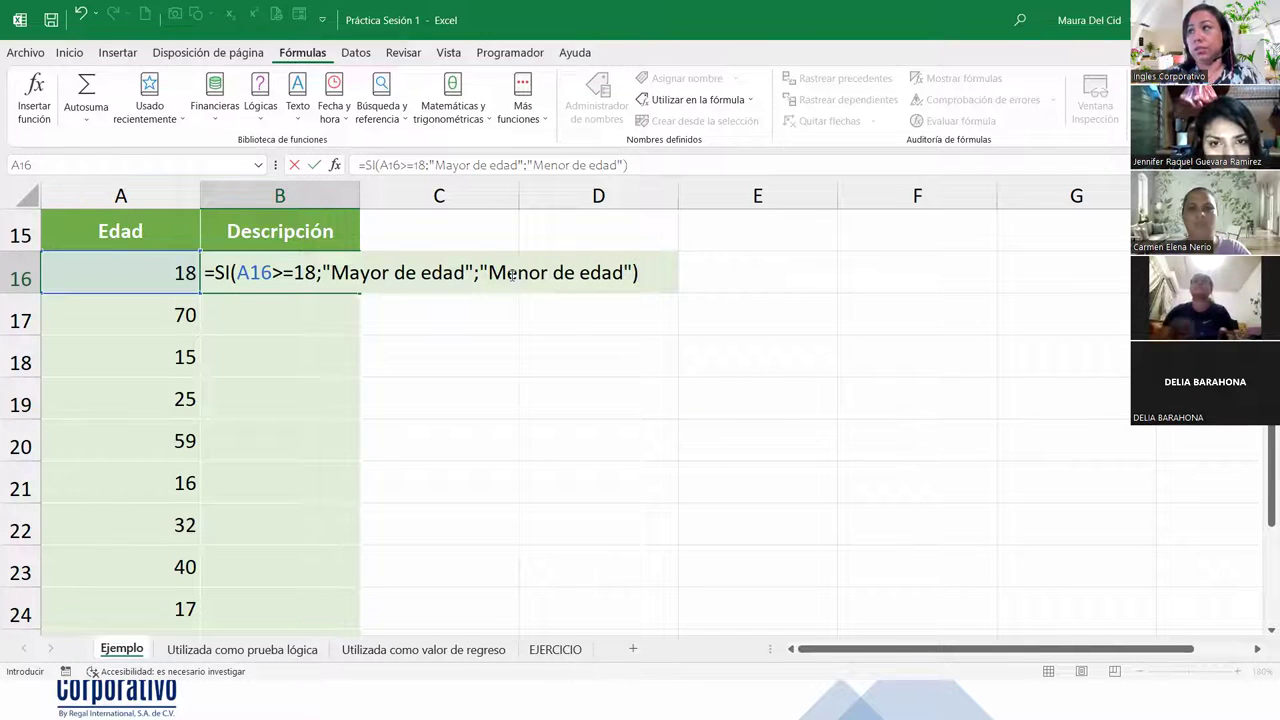
Step: Check the logical test, true value and false value arguments of the B16 formula one by one and confirm it
{"action": "left_click", "coordinate": [511, 274]}
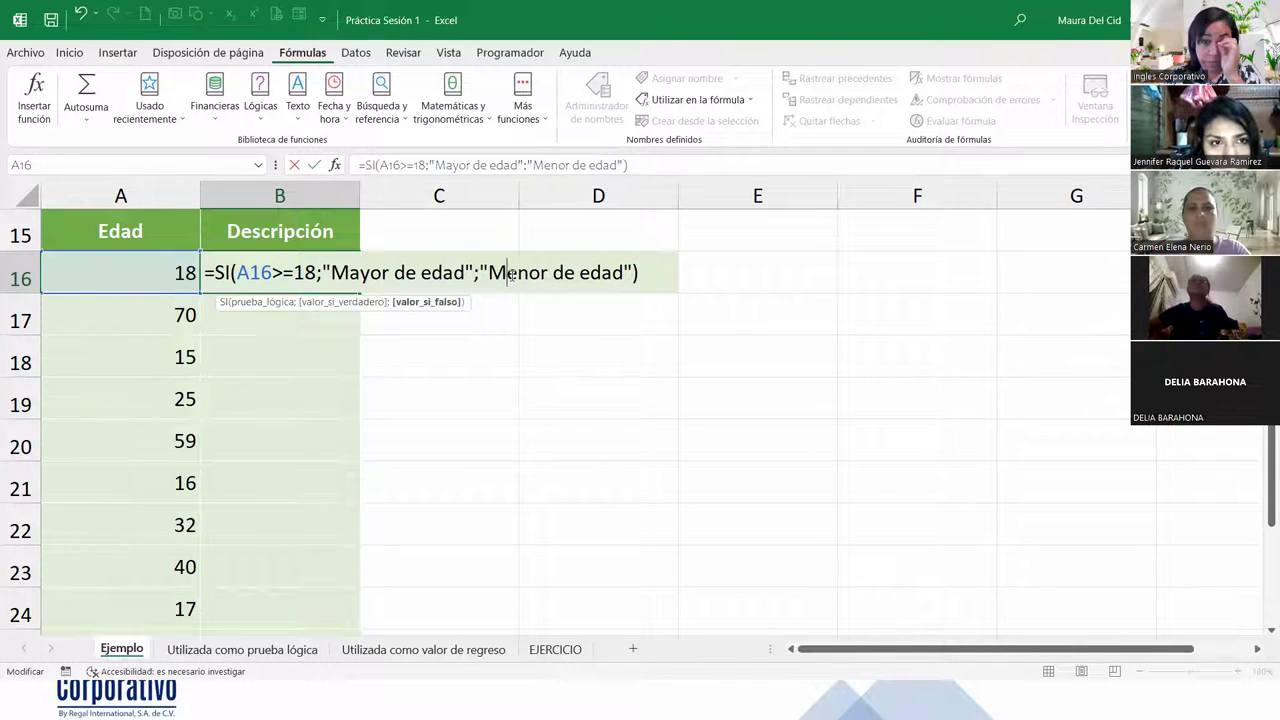
{"action": "left_click", "coordinate": [273, 308]}
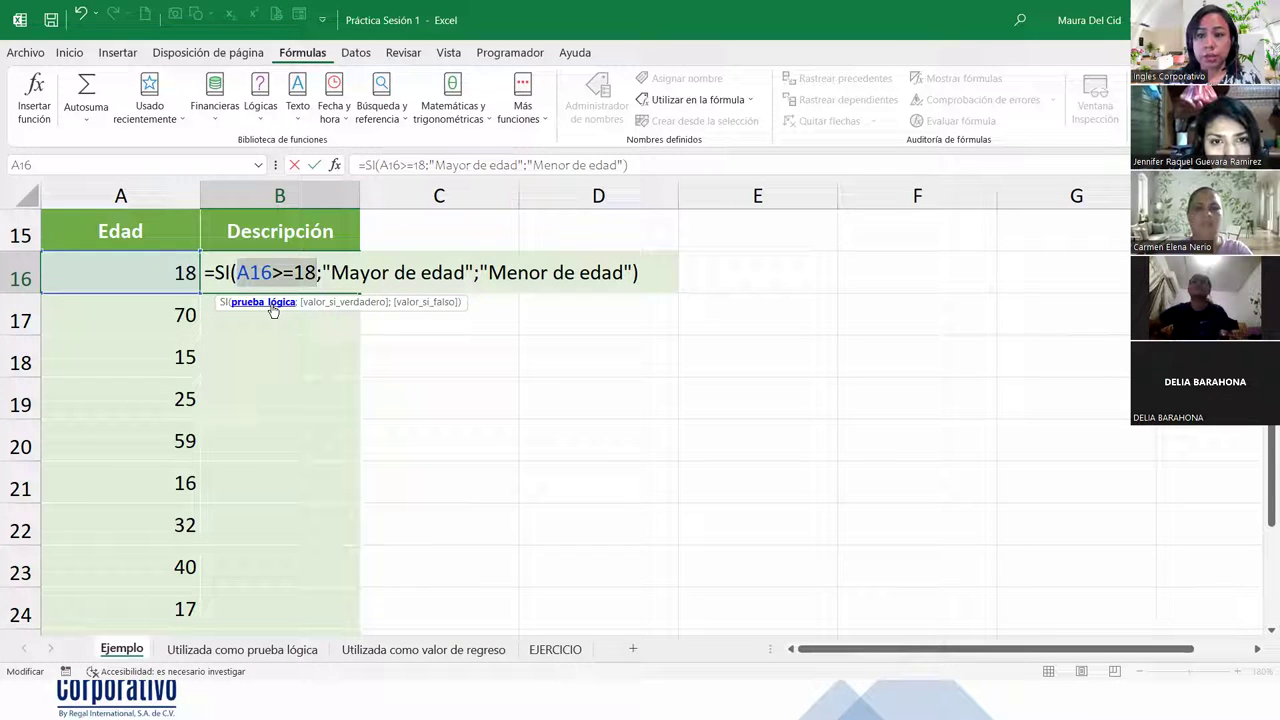
{"action": "left_click", "coordinate": [337, 302]}
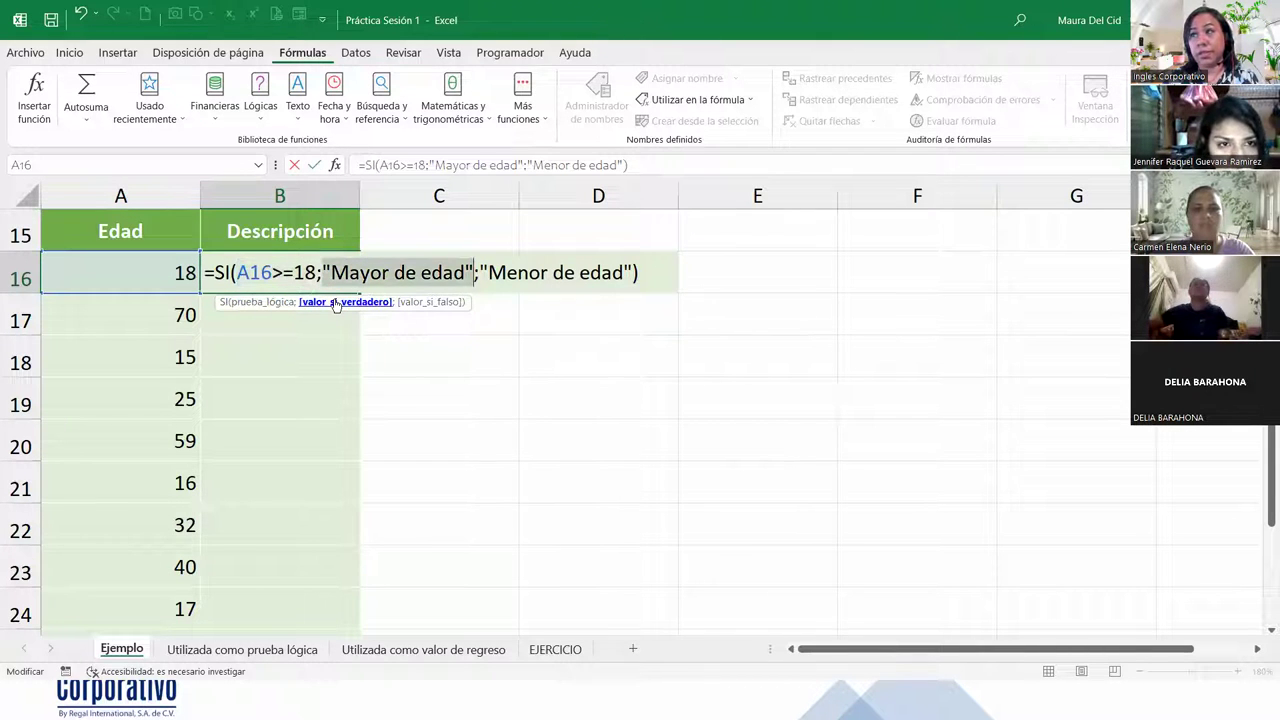
{"action": "left_click", "coordinate": [415, 303]}
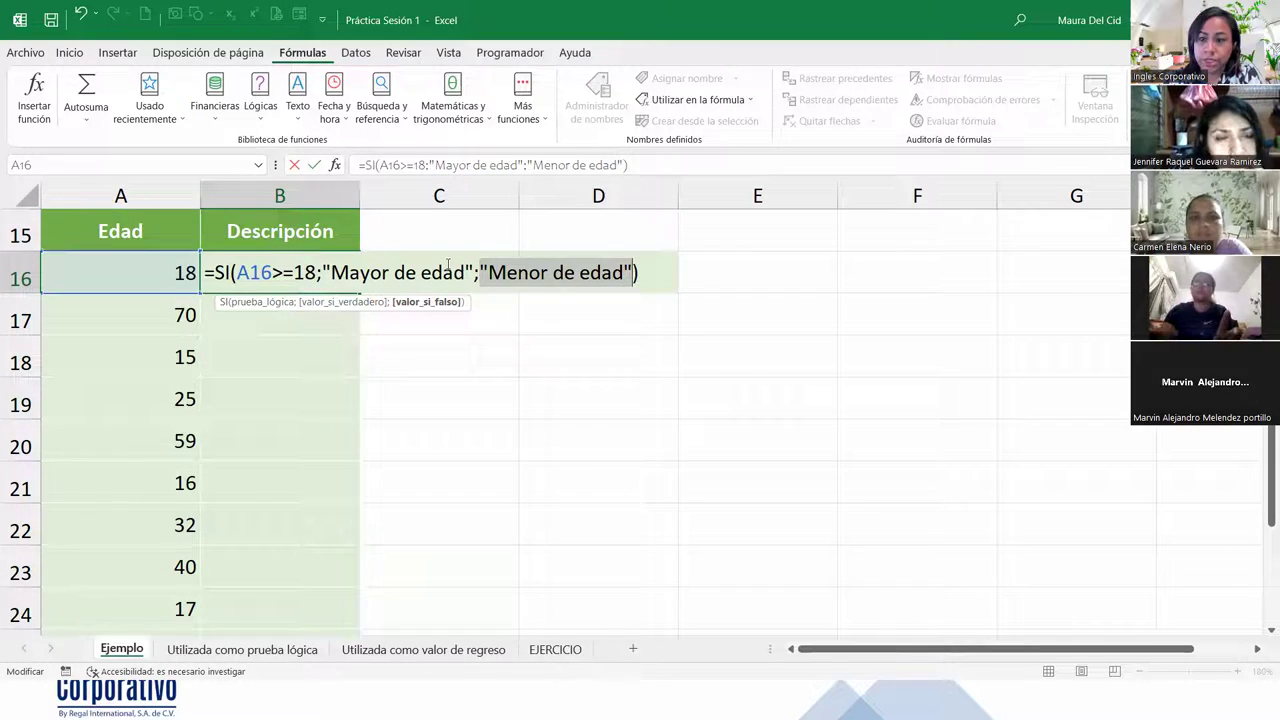
{"action": "left_click", "coordinate": [660, 266]}
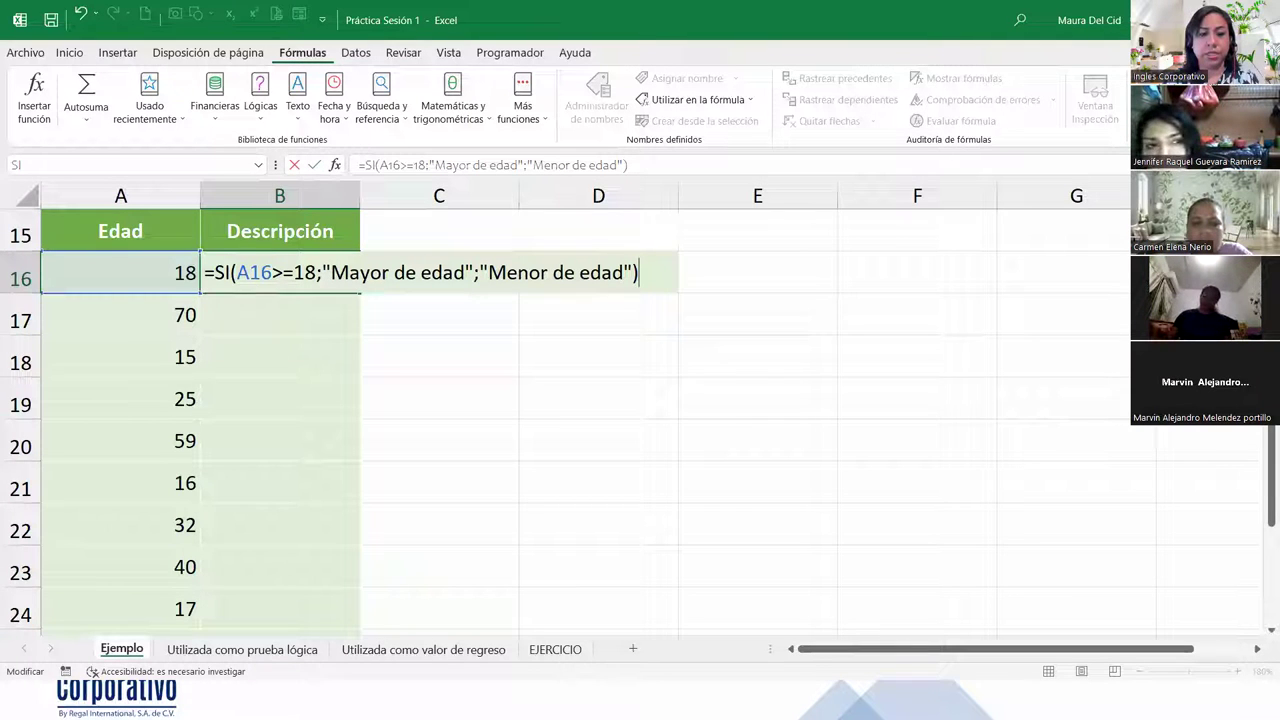
{"action": "key", "text": "alt+Tab"}
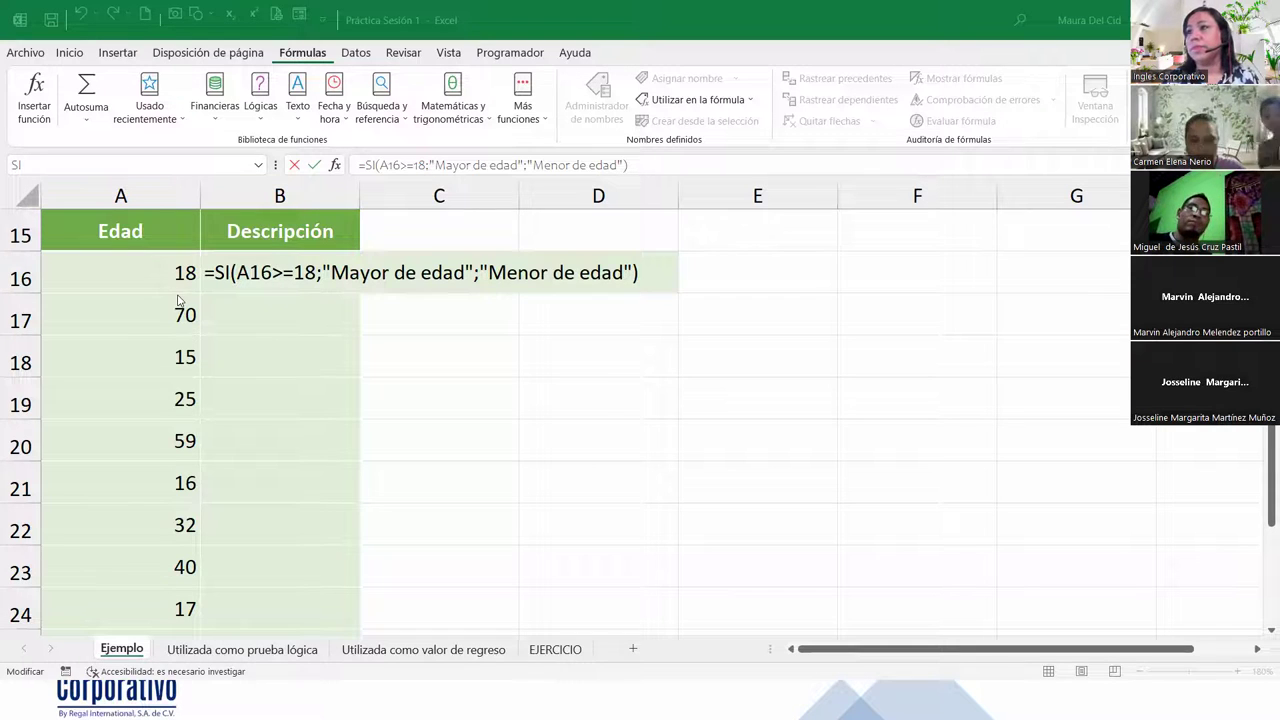
{"action": "left_click", "coordinate": [654, 270]}
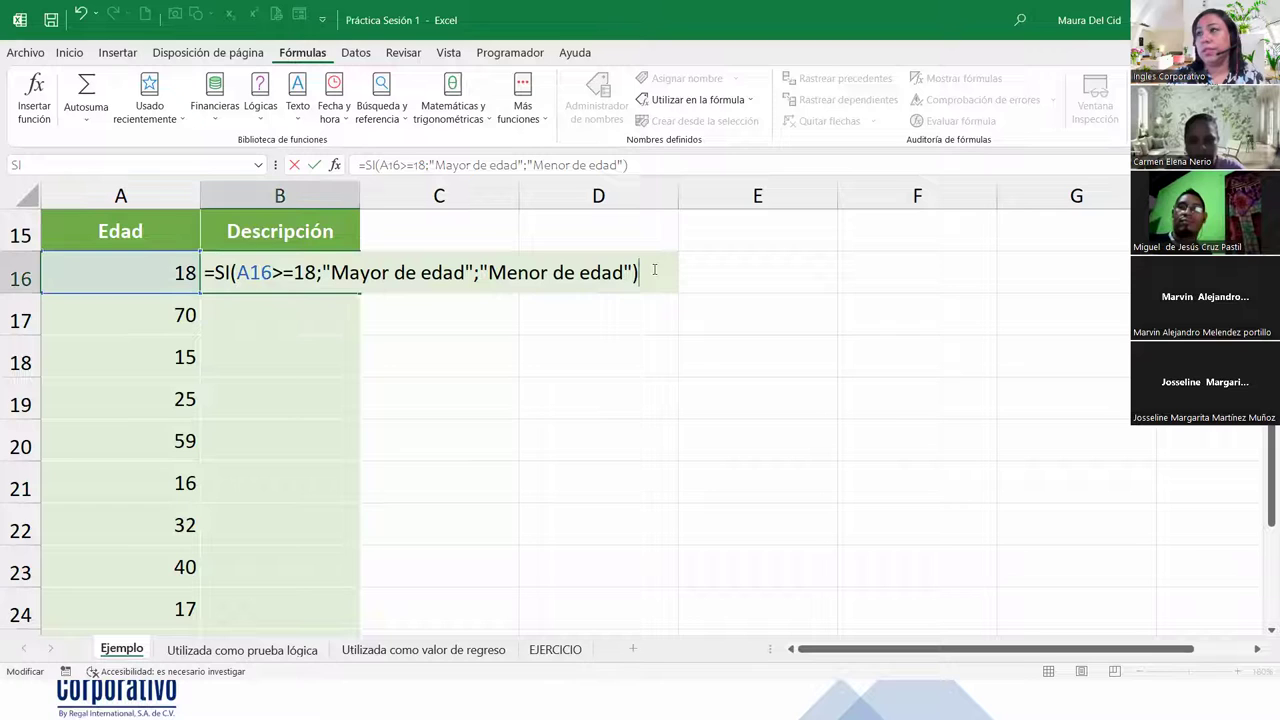
{"action": "key", "text": "Return"}
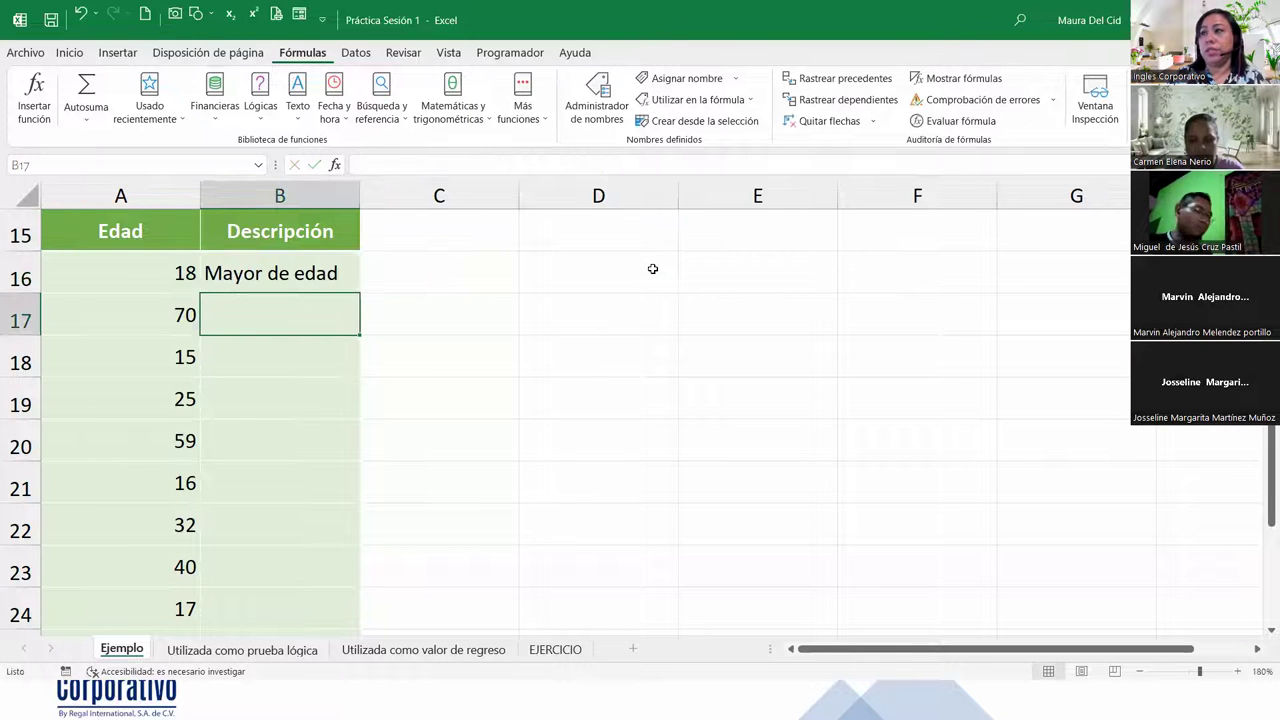
Step: Fill the SI formula from B16 down the Descripción column to B29 and check the copied formula in B20
{"action": "left_click", "coordinate": [350, 276]}
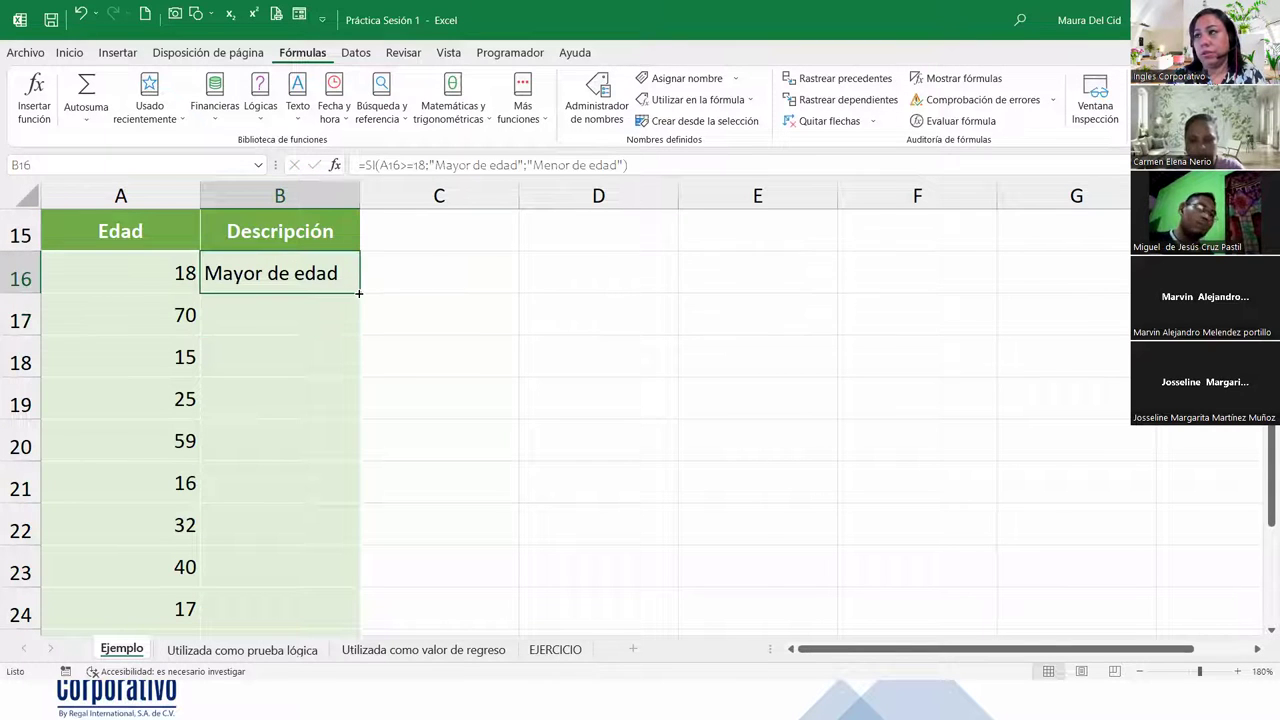
{"action": "double_click", "coordinate": [359, 293]}
{"action": "left_click", "coordinate": [368, 626]}
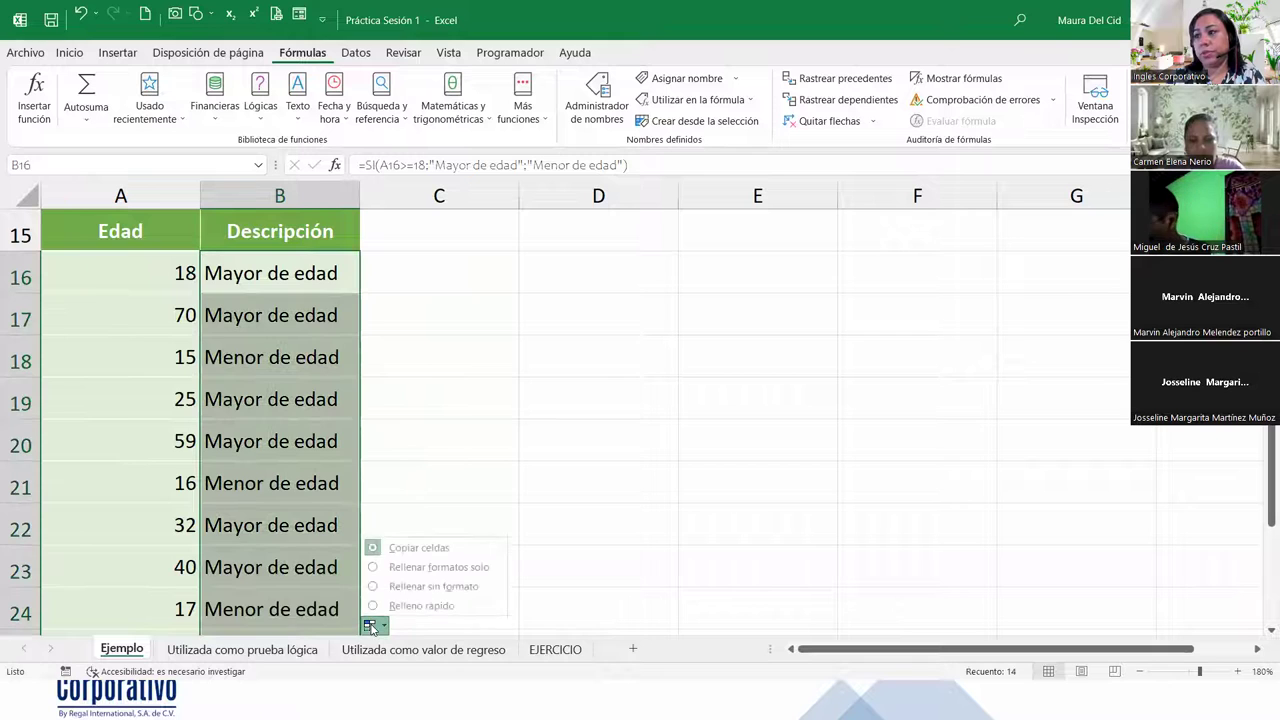
{"action": "left_click", "coordinate": [437, 593]}
{"action": "left_click", "coordinate": [290, 440]}
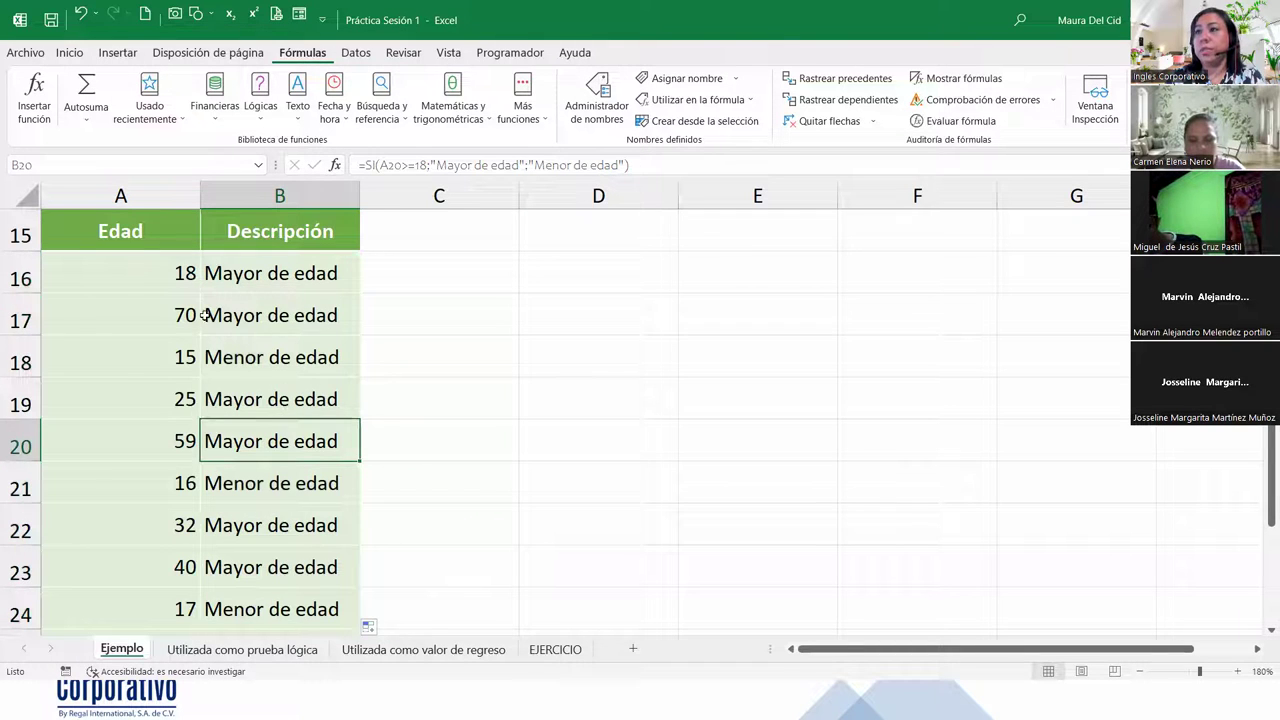
Step: Select rows 18, 21, 24 and 27 together to check their Edad values against the Descripción results
{"action": "left_click", "coordinate": [24, 357]}
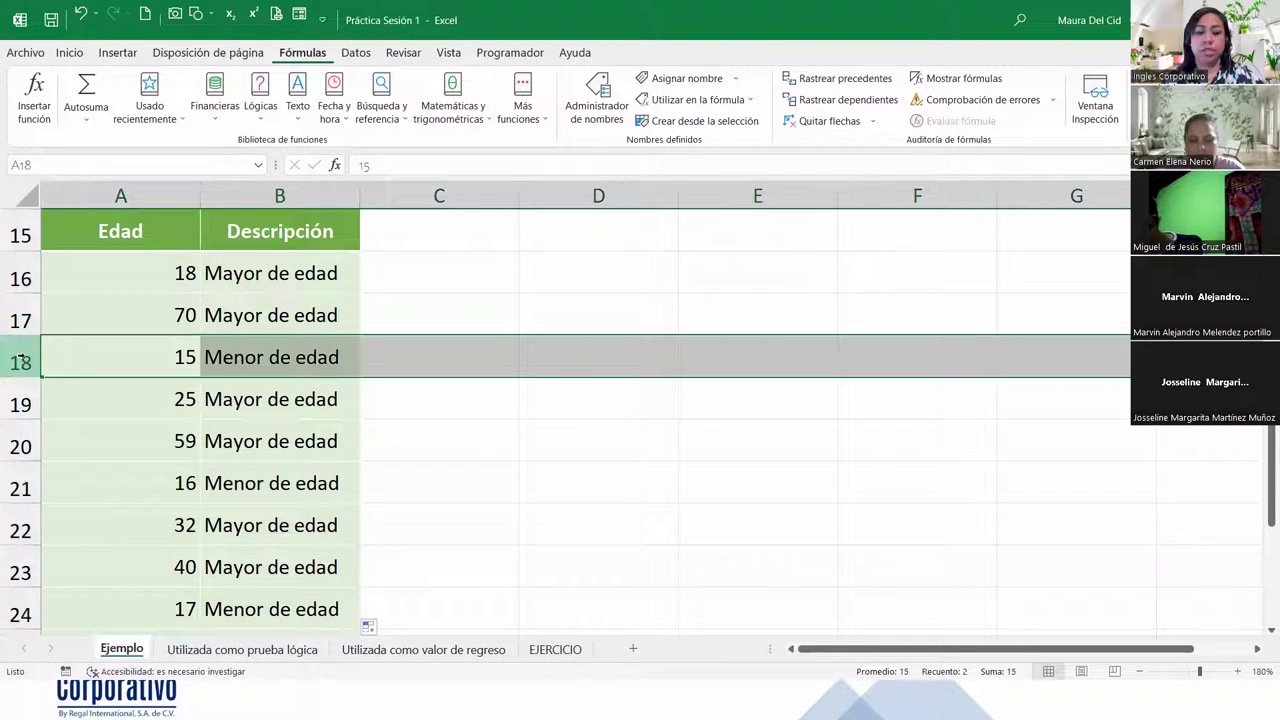
{"action": "left_click", "coordinate": [20, 483], "text": "ctrl"}
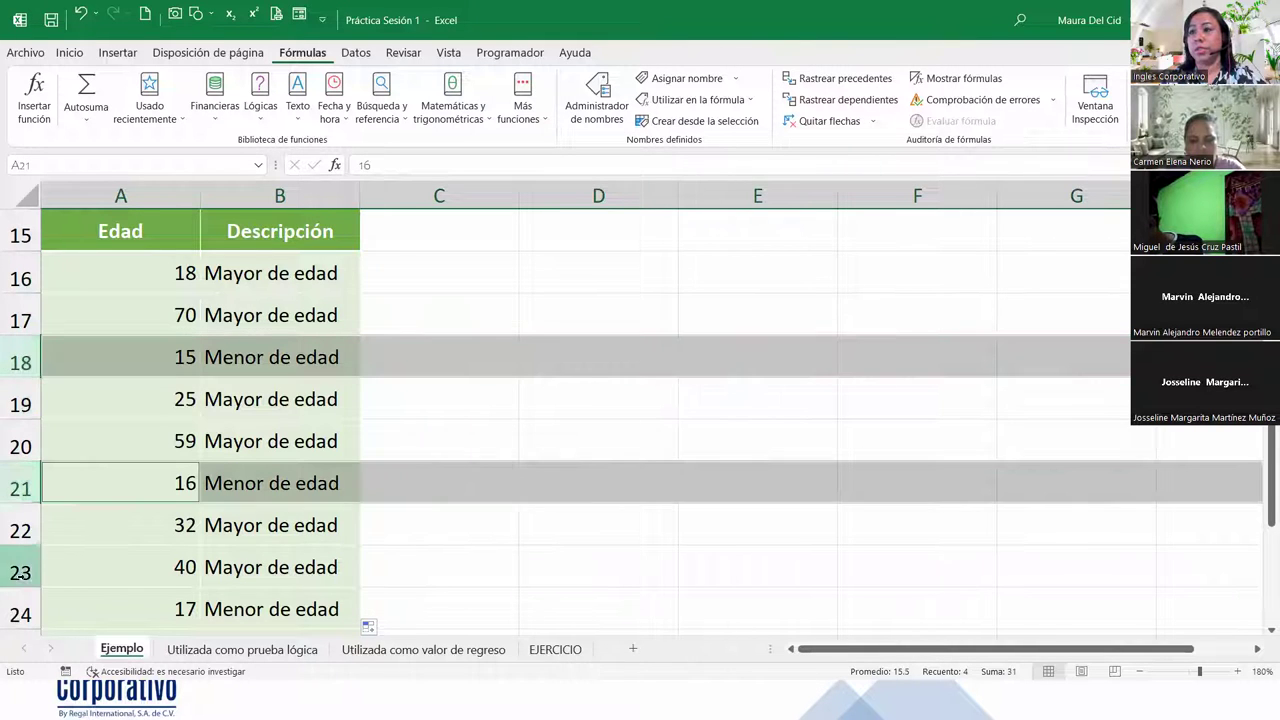
{"action": "left_click", "coordinate": [17, 614], "text": "ctrl"}
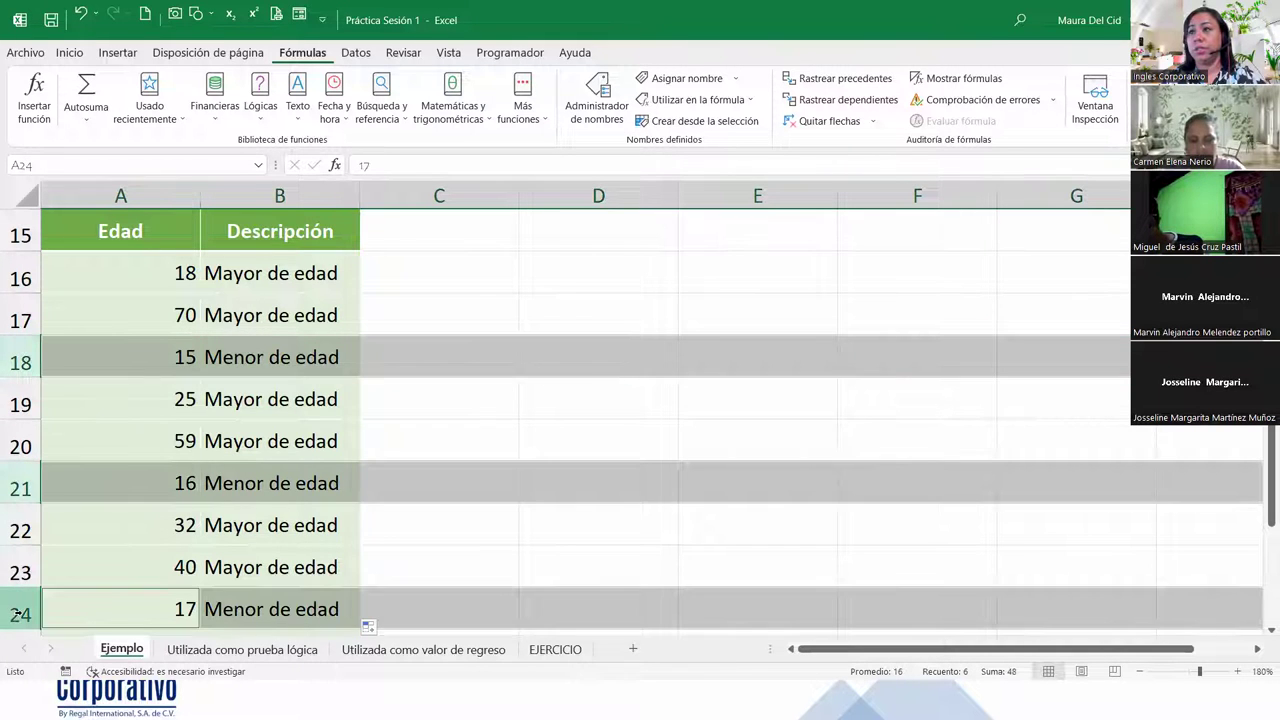
{"action": "left_click", "coordinate": [1141, 671]}
{"action": "left_click", "coordinate": [1141, 671]}
{"action": "left_click", "coordinate": [1141, 671]}
{"action": "left_click", "coordinate": [1141, 671]}
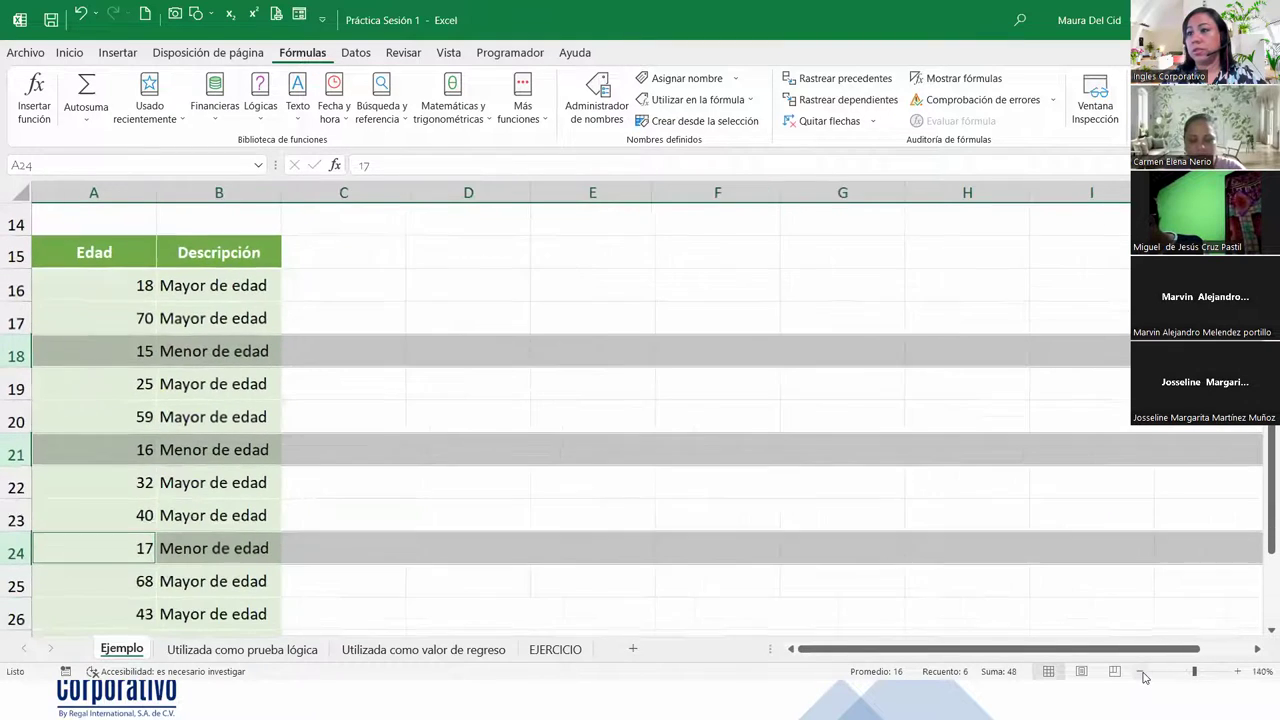
{"action": "left_click", "coordinate": [1141, 671]}
{"action": "scroll", "coordinate": [689, 546], "scroll_direction": "down", "scroll_amount": 1}
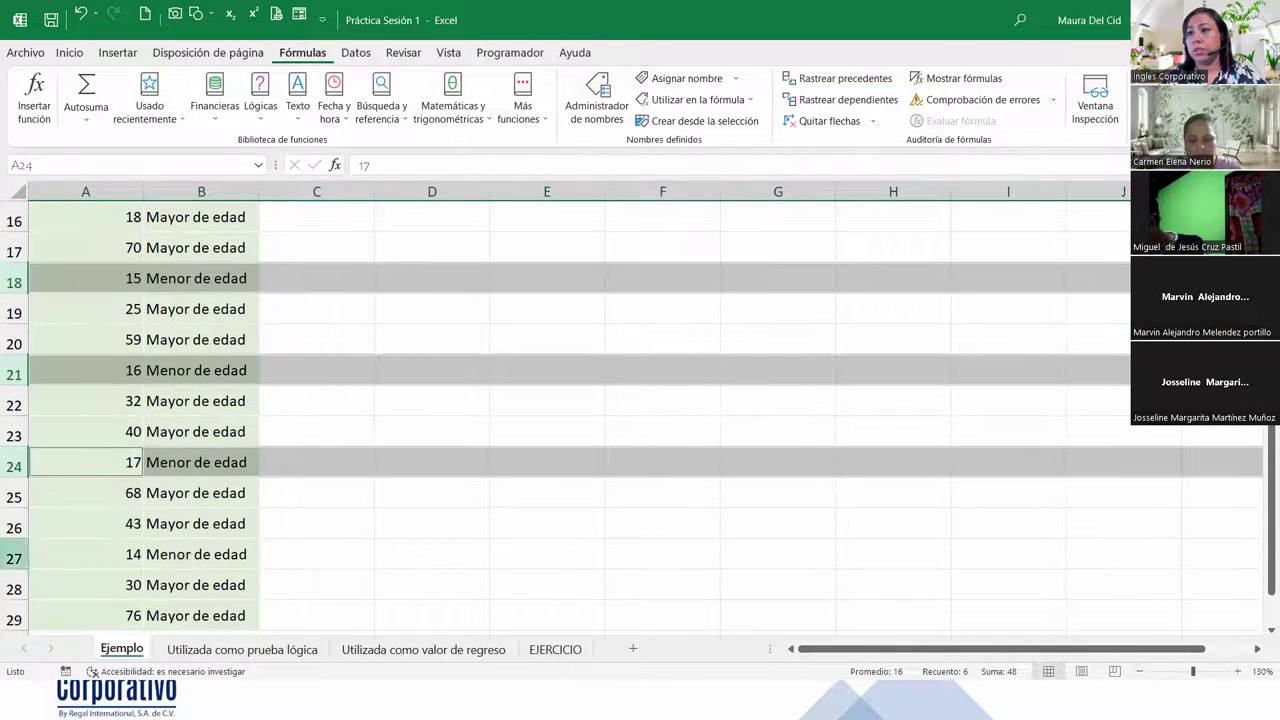
{"action": "left_click", "coordinate": [12, 558], "text": "ctrl"}
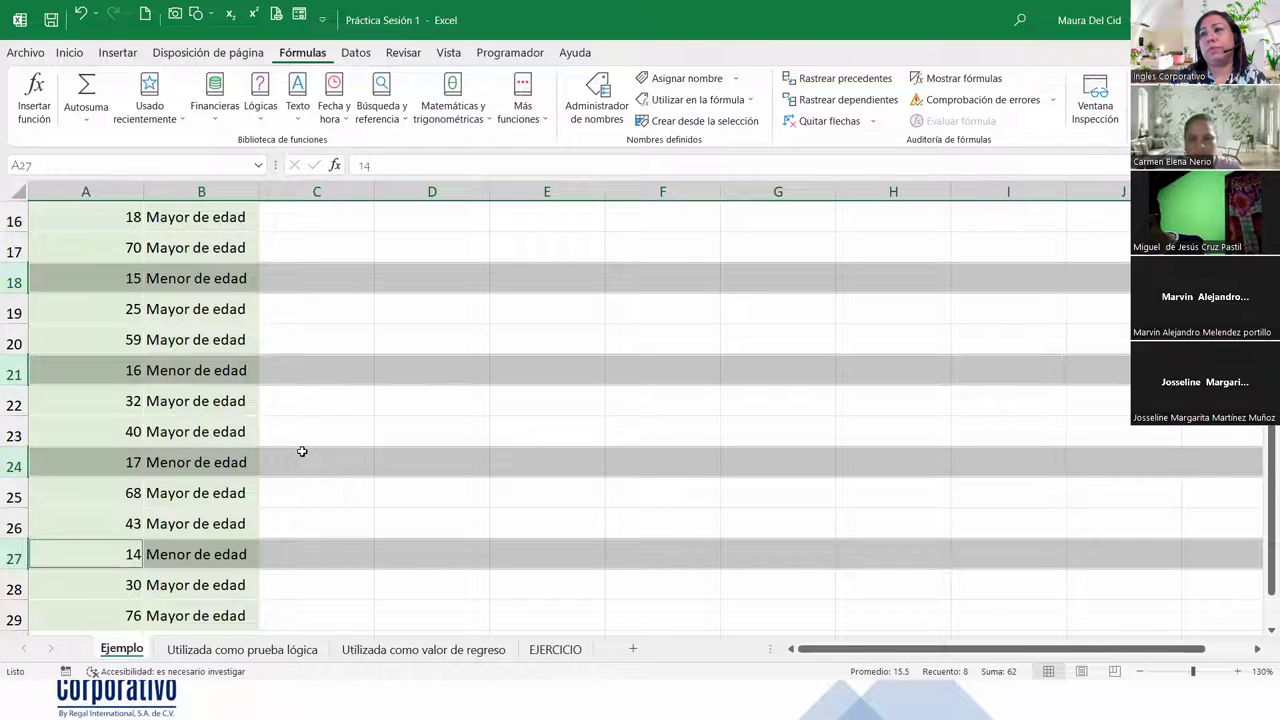
Step: Open the SI formula in B16 for editing, point its logical test reference to A16 again and confirm it
{"action": "scroll", "coordinate": [302, 451], "scroll_direction": "up", "scroll_amount": 1}
{"action": "scroll", "coordinate": [302, 451], "scroll_direction": "down", "scroll_amount": 3}
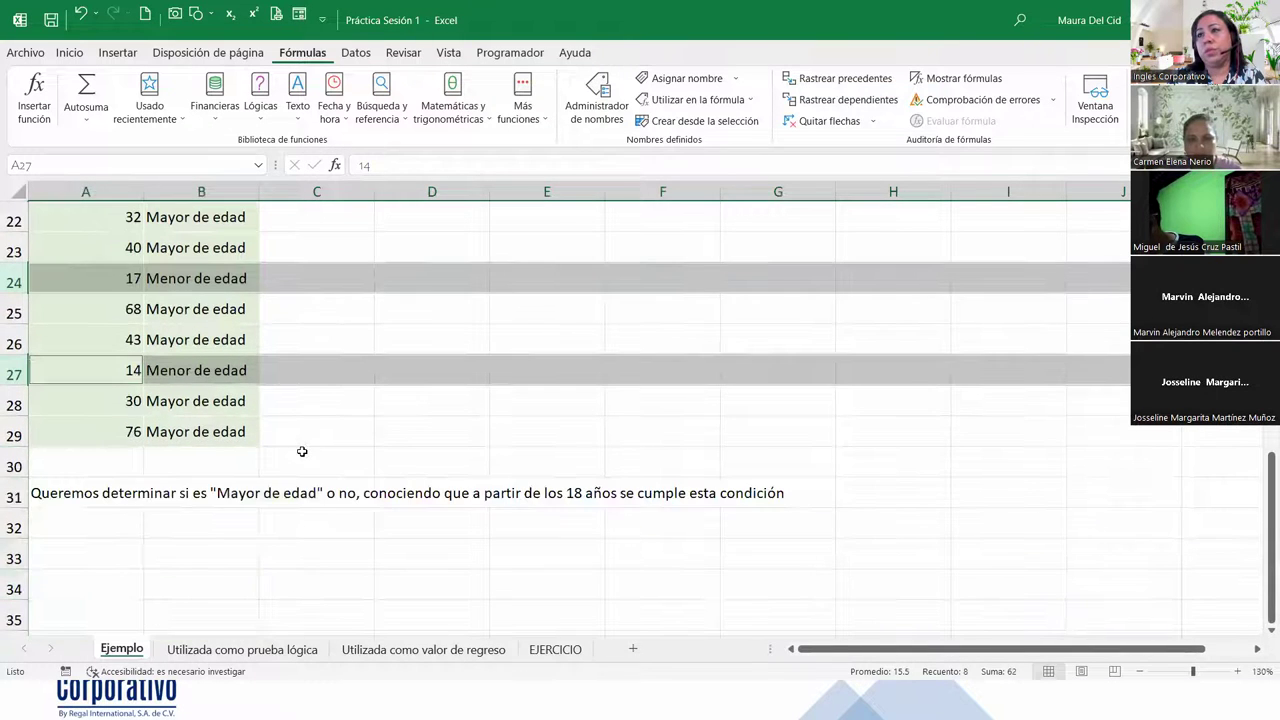
{"action": "scroll", "coordinate": [302, 451], "scroll_direction": "up", "scroll_amount": 4}
{"action": "left_click", "coordinate": [213, 420]}
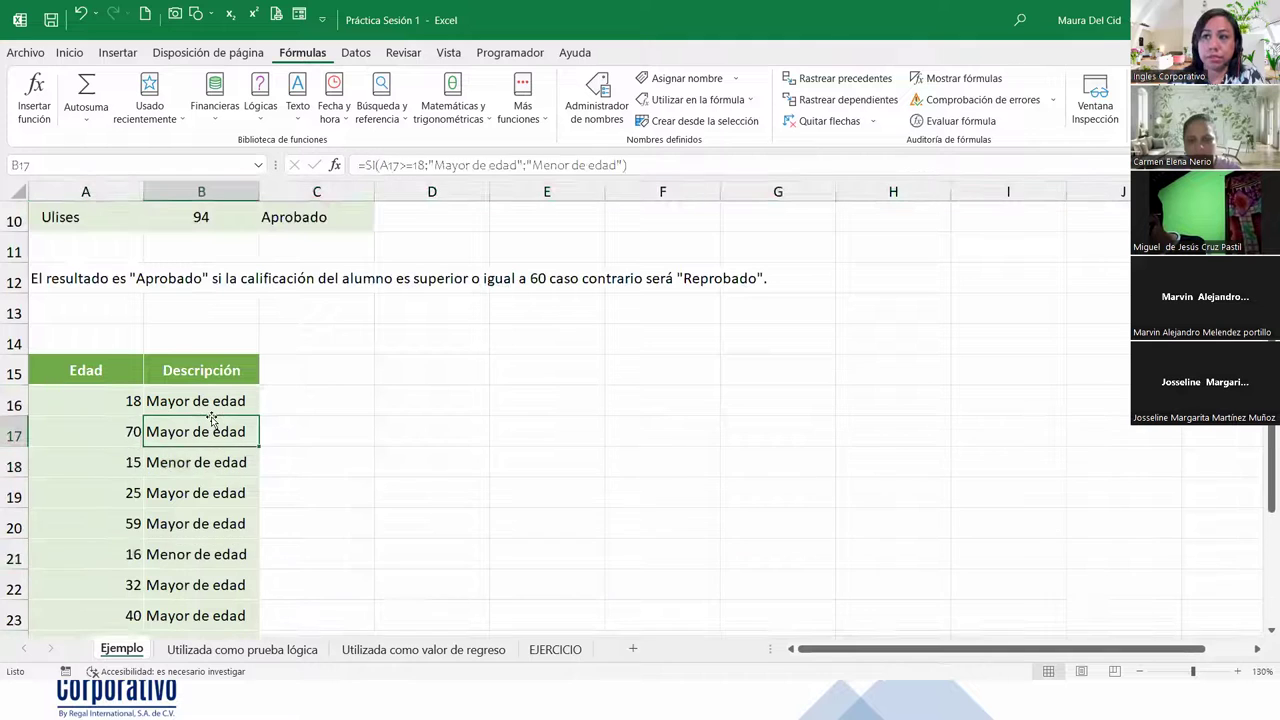
{"action": "scroll", "coordinate": [213, 421], "scroll_direction": "down", "scroll_amount": 1}
{"action": "scroll", "coordinate": [213, 420], "scroll_direction": "down", "scroll_amount": 1}
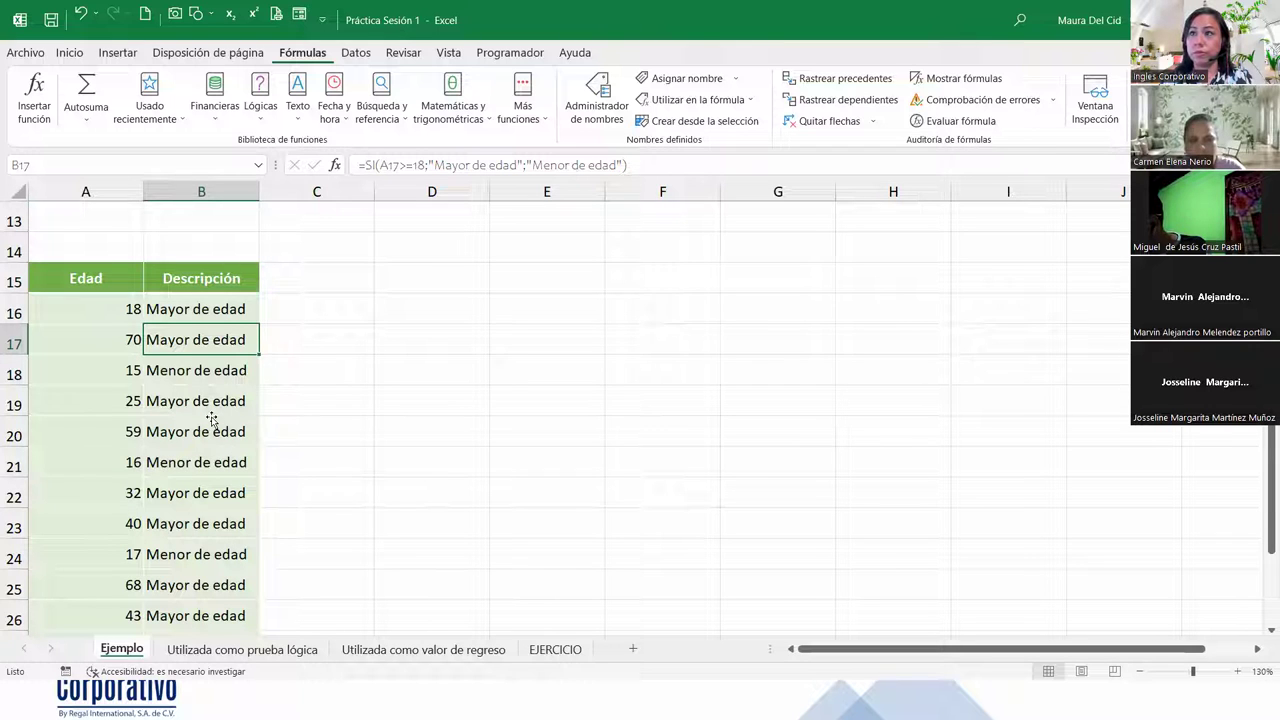
{"action": "double_click", "coordinate": [221, 300]}
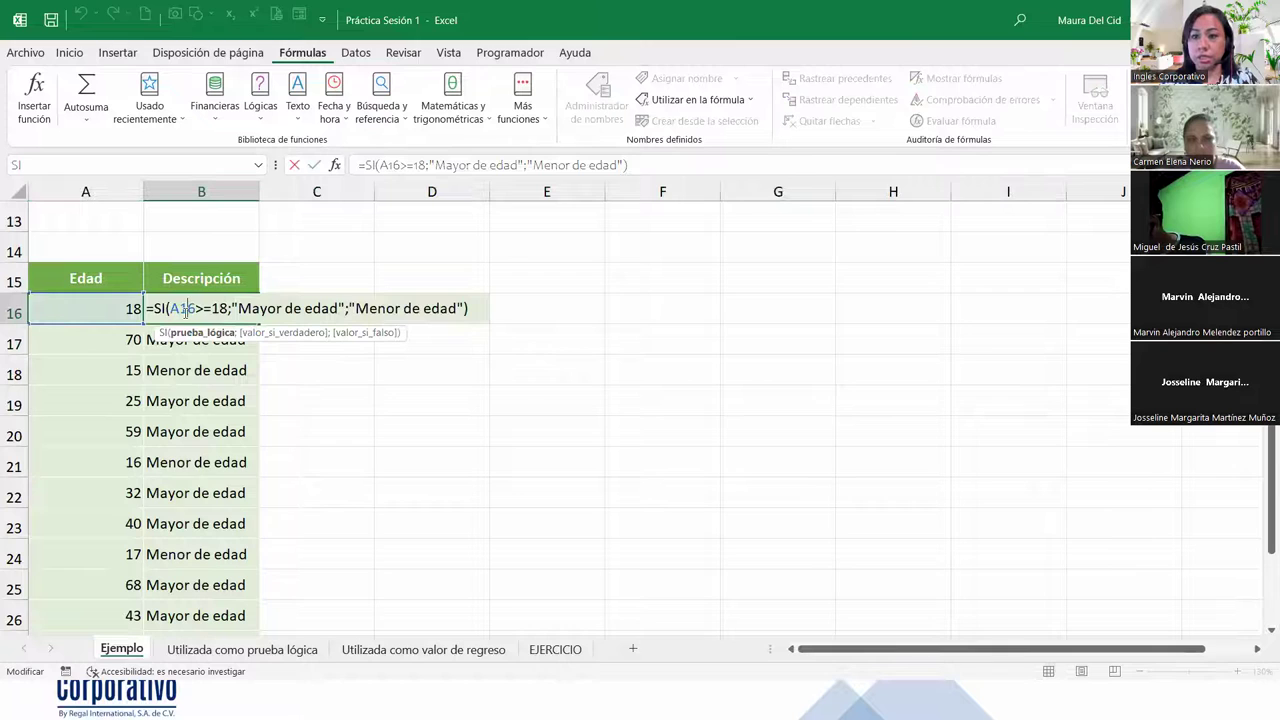
{"action": "double_click", "coordinate": [183, 309]}
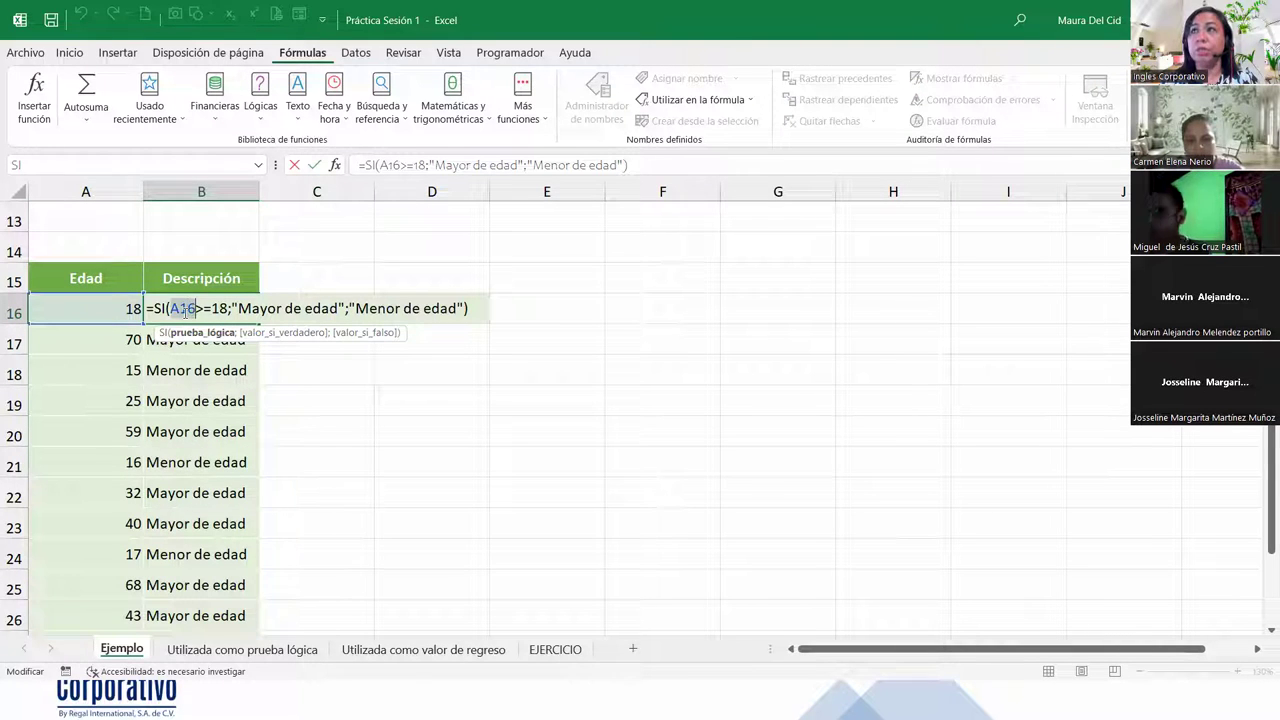
{"action": "left_click", "coordinate": [86, 309]}
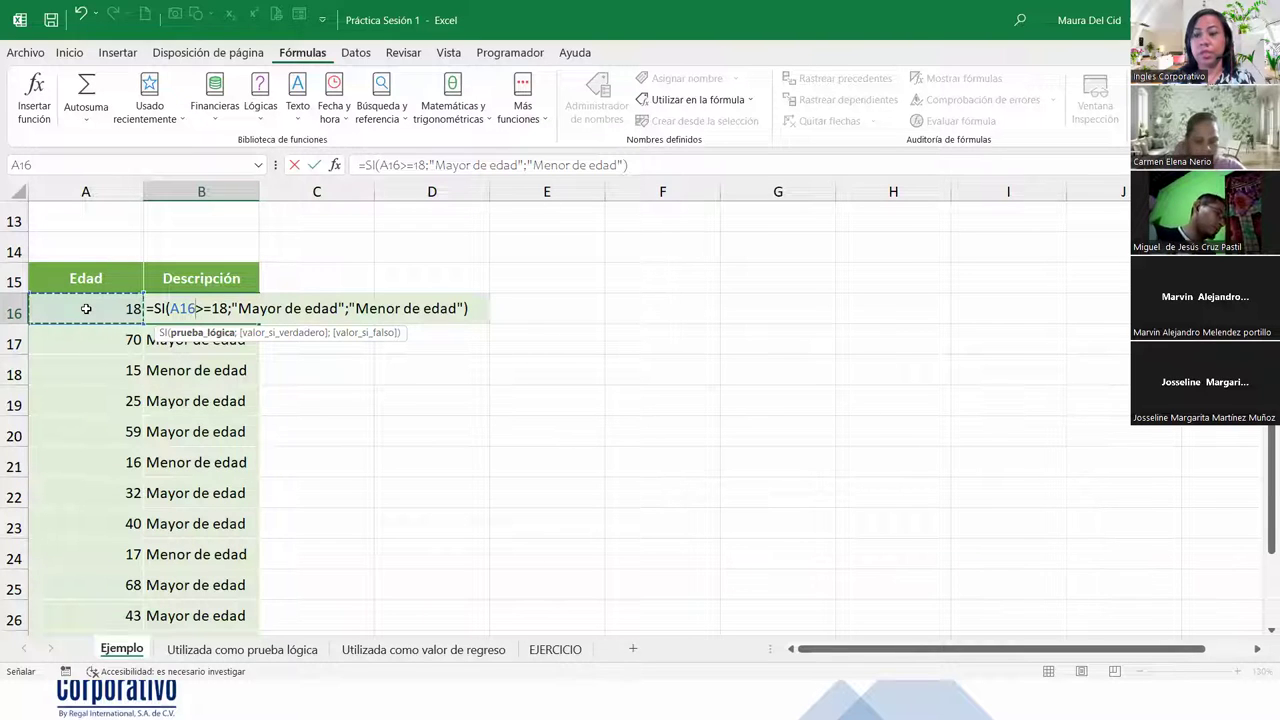
{"action": "key", "text": "Return"}
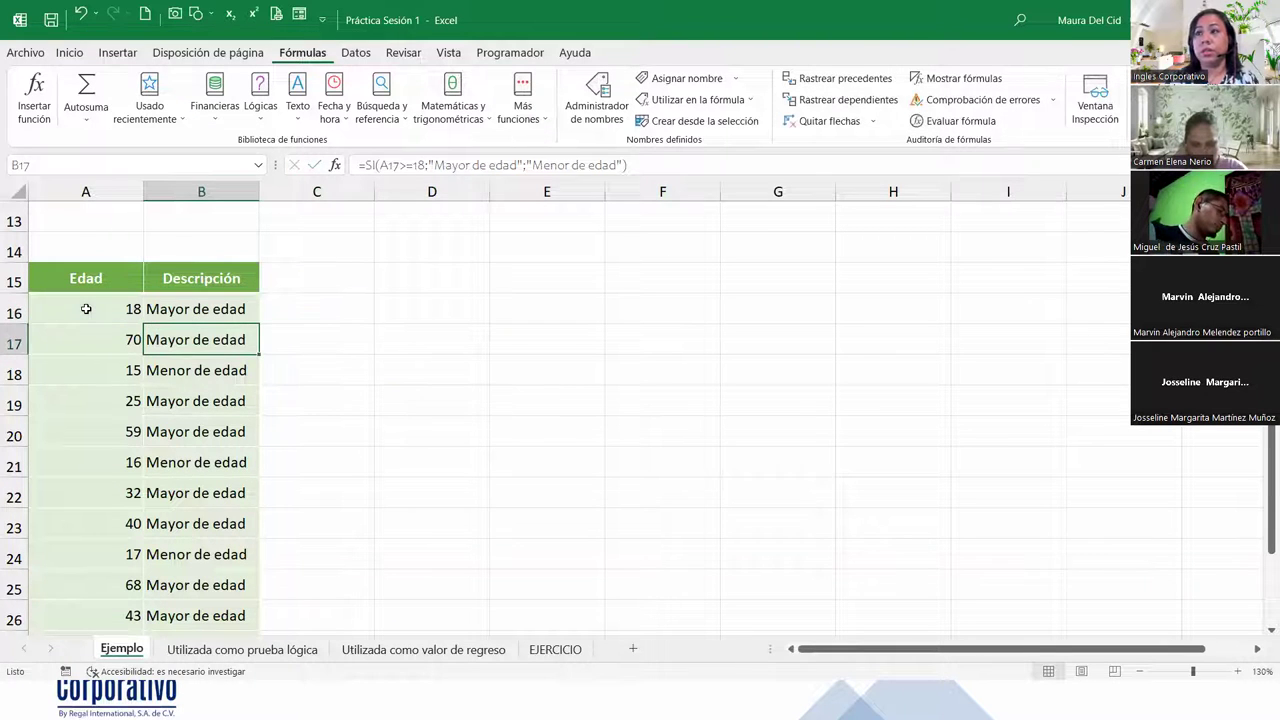
Step: Undo the recent actions back to the point where only B16 holds the SI formula
{"action": "left_click", "coordinate": [184, 309]}
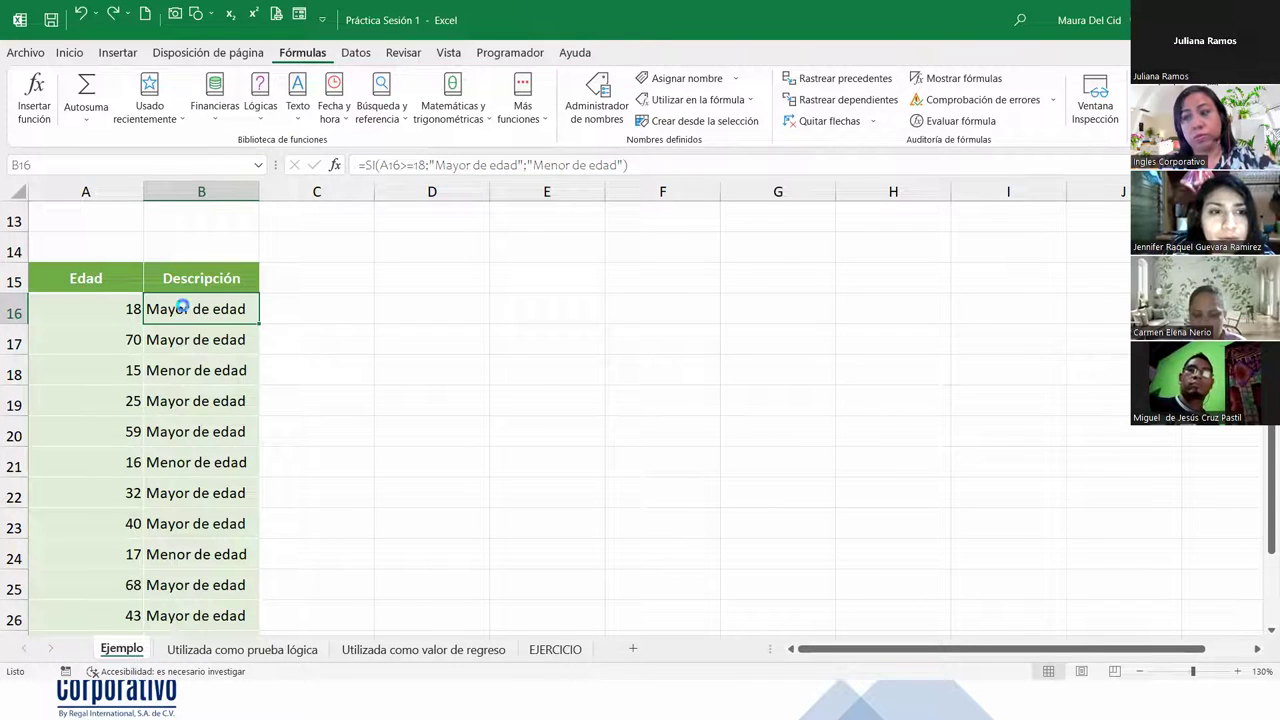
{"action": "scroll", "coordinate": [224, 325], "scroll_direction": "up", "scroll_amount": 1}
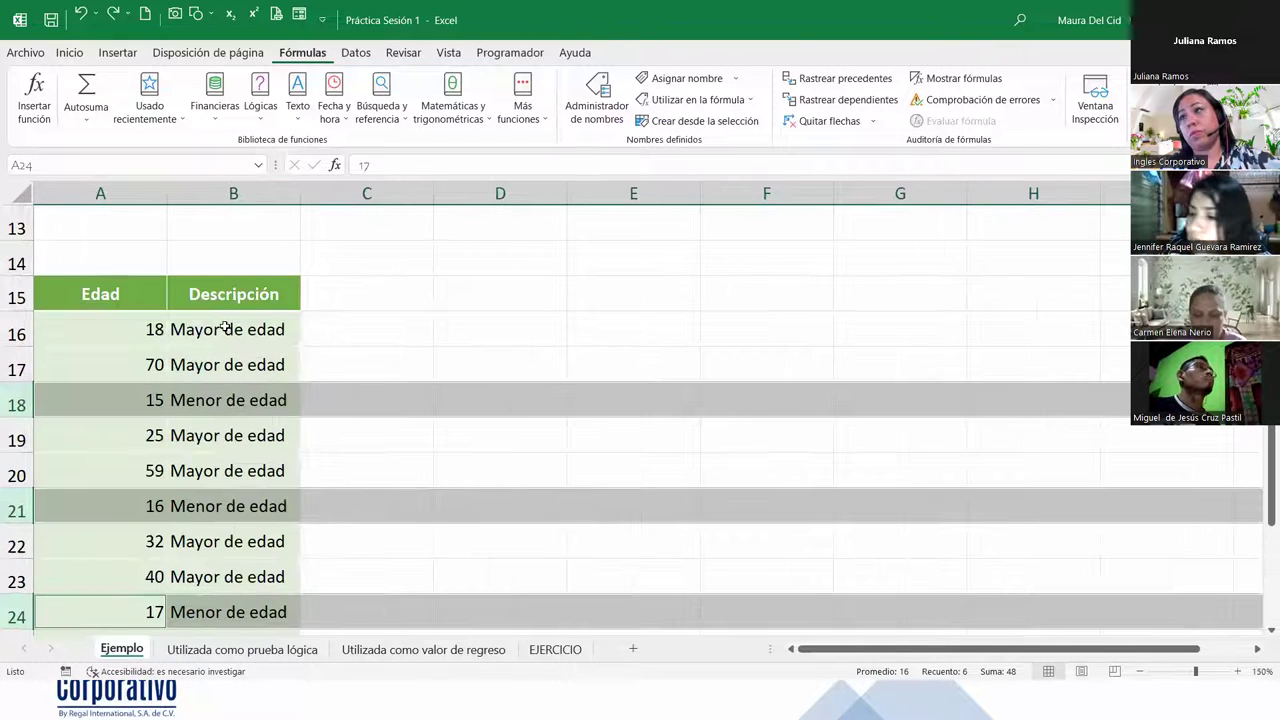
{"action": "left_click", "coordinate": [224, 327]}
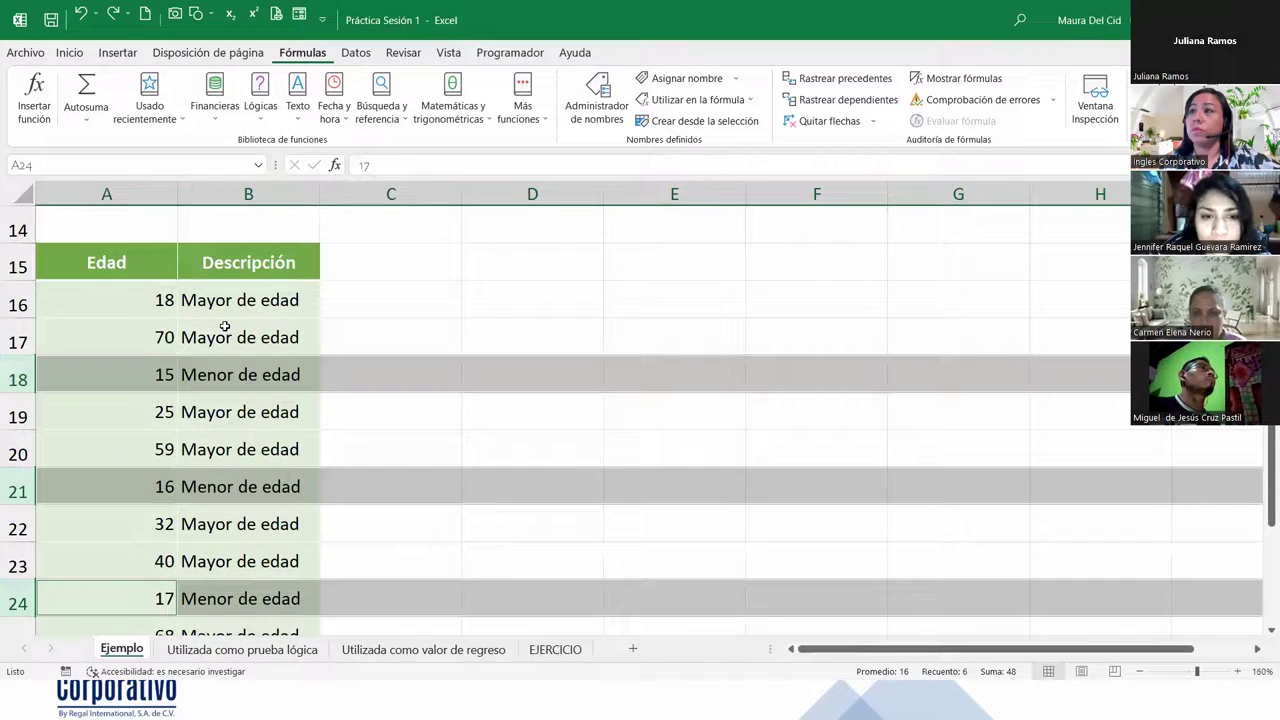
{"action": "scroll", "coordinate": [224, 325], "scroll_direction": "up", "scroll_amount": 2}
{"action": "scroll", "coordinate": [224, 326], "scroll_direction": "up", "scroll_amount": 1}
{"action": "key", "text": "ctrl+z"}
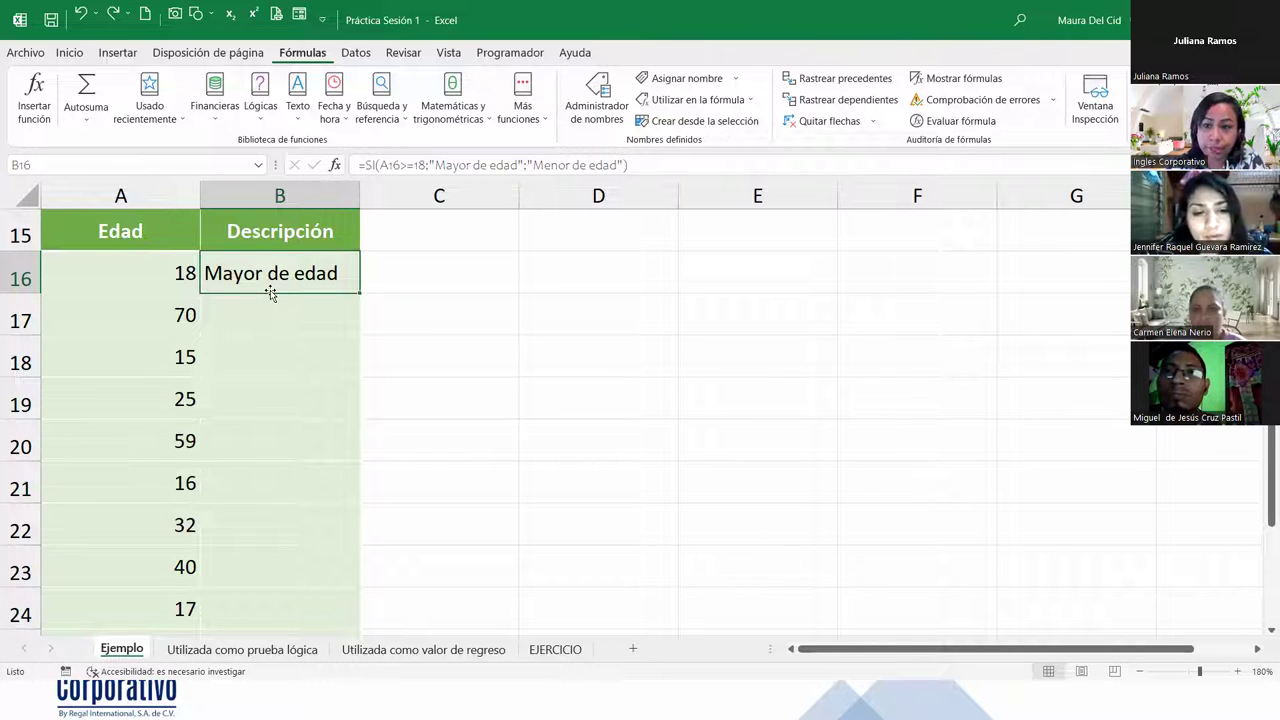
Step: Fill the SI formula from B16 down the Descripción column to B29, choosing the "Rellenar sin formato" fill option
{"action": "double_click", "coordinate": [359, 293]}
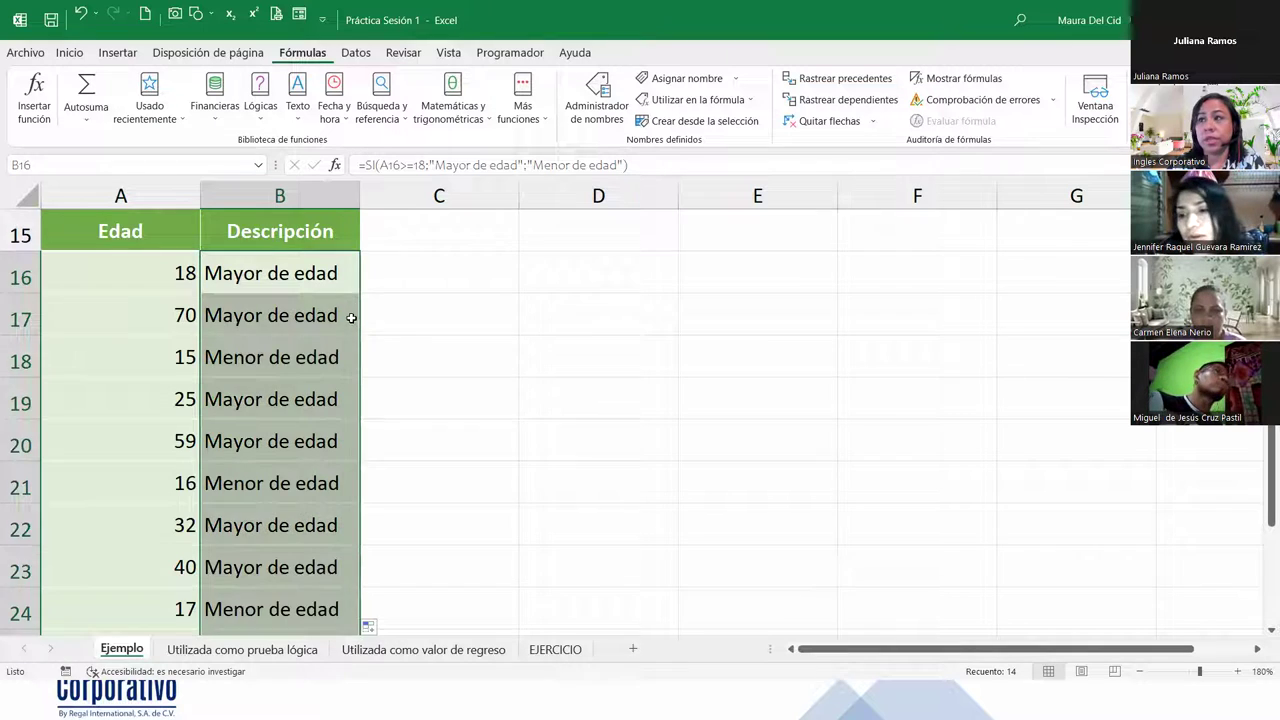
{"action": "scroll", "coordinate": [348, 330], "scroll_direction": "down", "scroll_amount": 3}
{"action": "scroll", "coordinate": [345, 337], "scroll_direction": "down", "scroll_amount": 1}
{"action": "scroll", "coordinate": [345, 335], "scroll_direction": "up", "scroll_amount": 2}
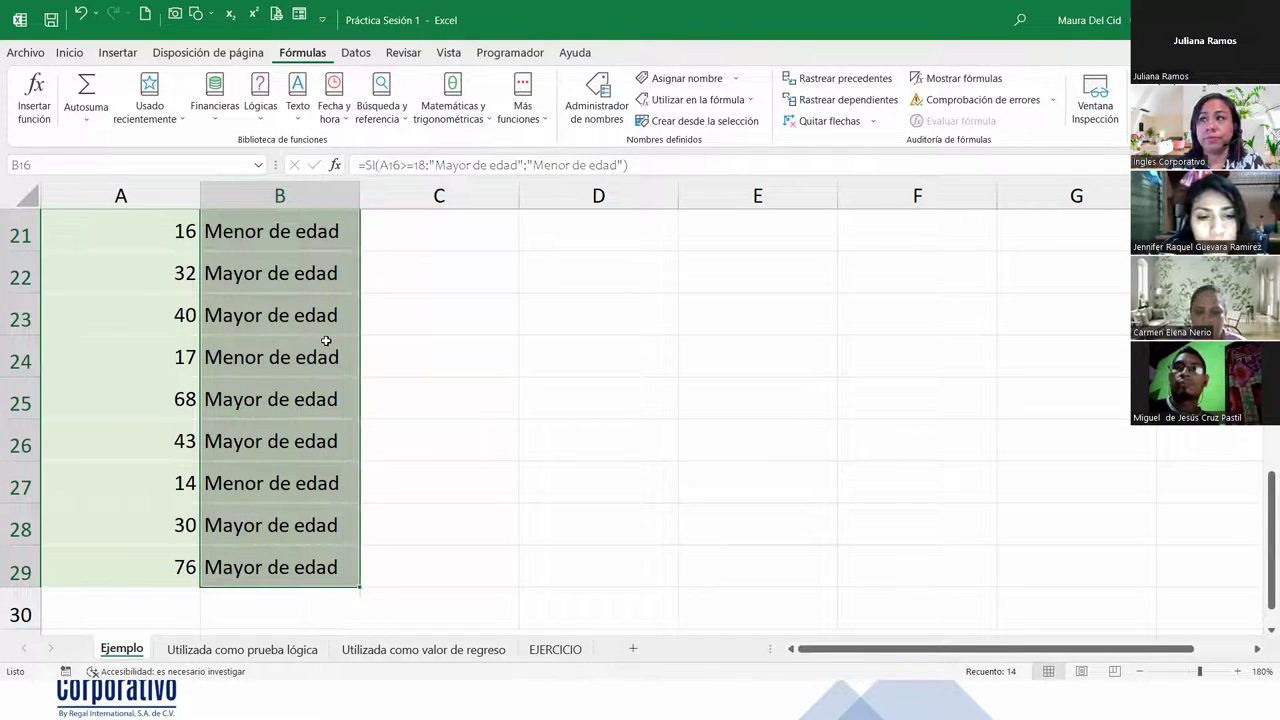
{"action": "scroll", "coordinate": [326, 341], "scroll_direction": "up", "scroll_amount": 1}
{"action": "scroll", "coordinate": [326, 341], "scroll_direction": "up", "scroll_amount": 1}
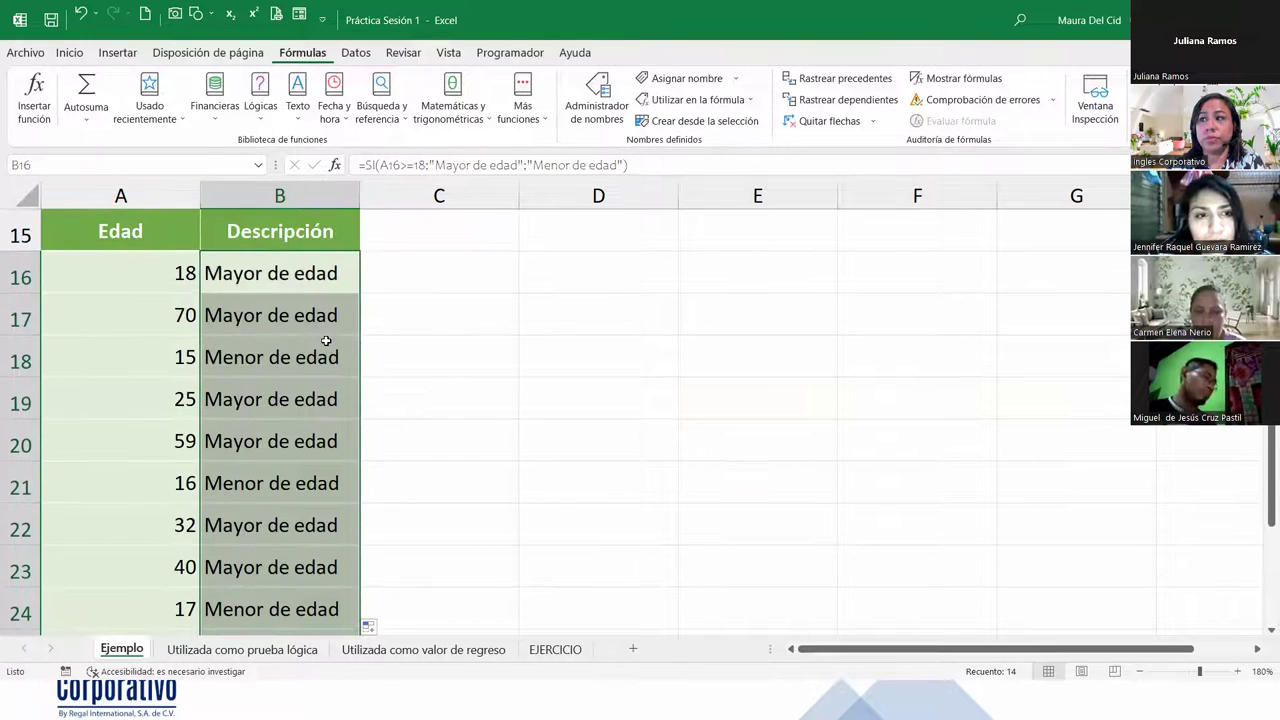
{"action": "left_click", "coordinate": [370, 626]}
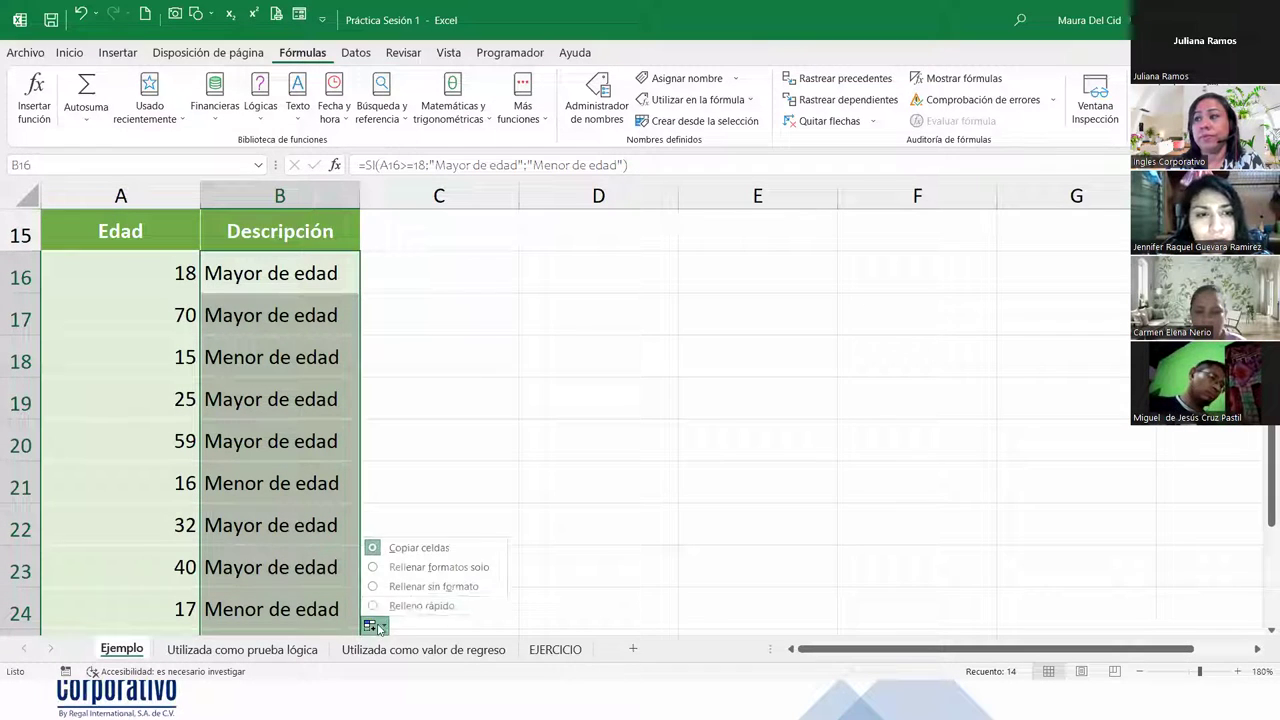
{"action": "left_click", "coordinate": [423, 587]}
{"action": "left_click", "coordinate": [333, 497]}
Step: Check the copied formula in B29, the last Descripción cell, and compare the ages with their results
{"action": "scroll", "coordinate": [333, 498], "scroll_direction": "down", "scroll_amount": 3}
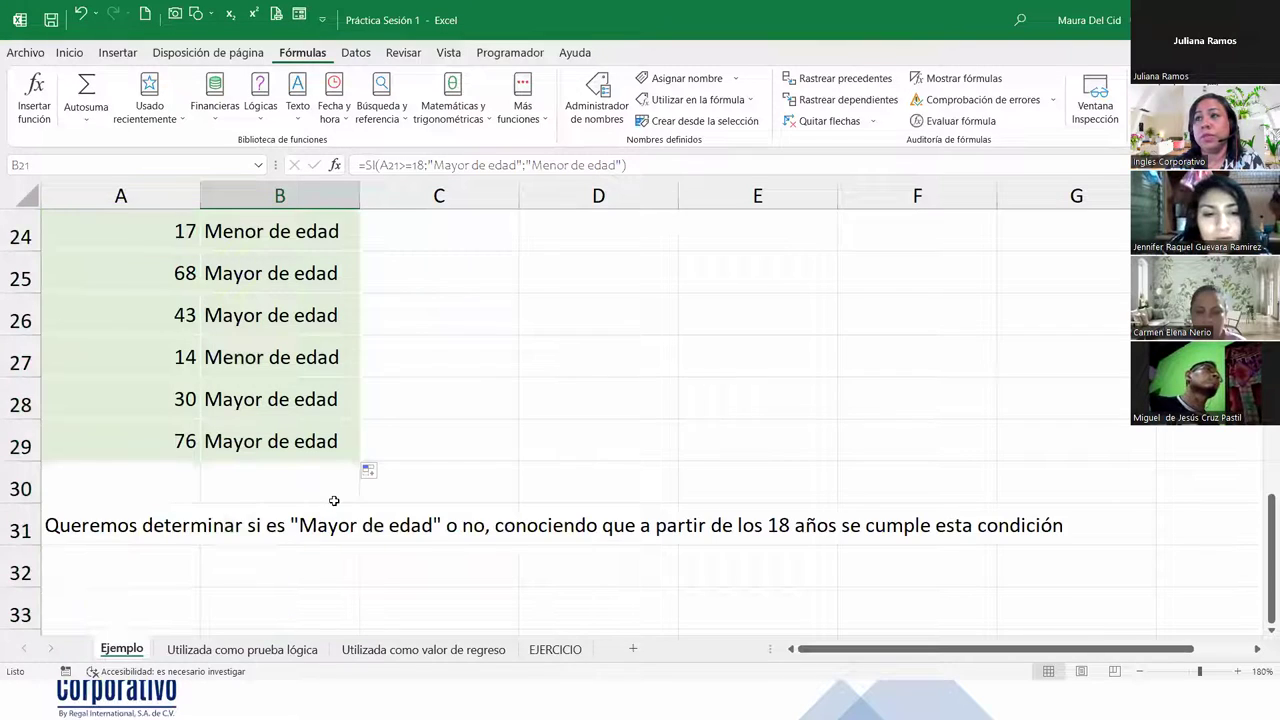
{"action": "left_click", "coordinate": [12, 445]}
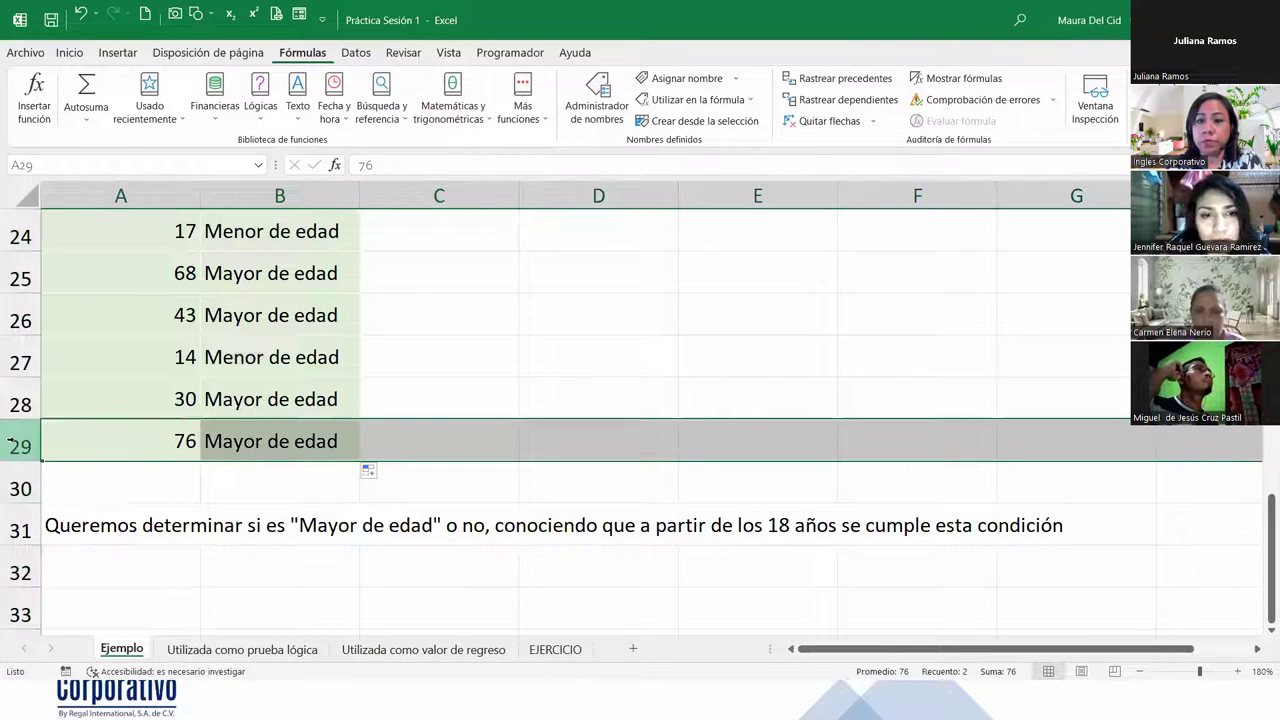
{"action": "left_click", "coordinate": [262, 445]}
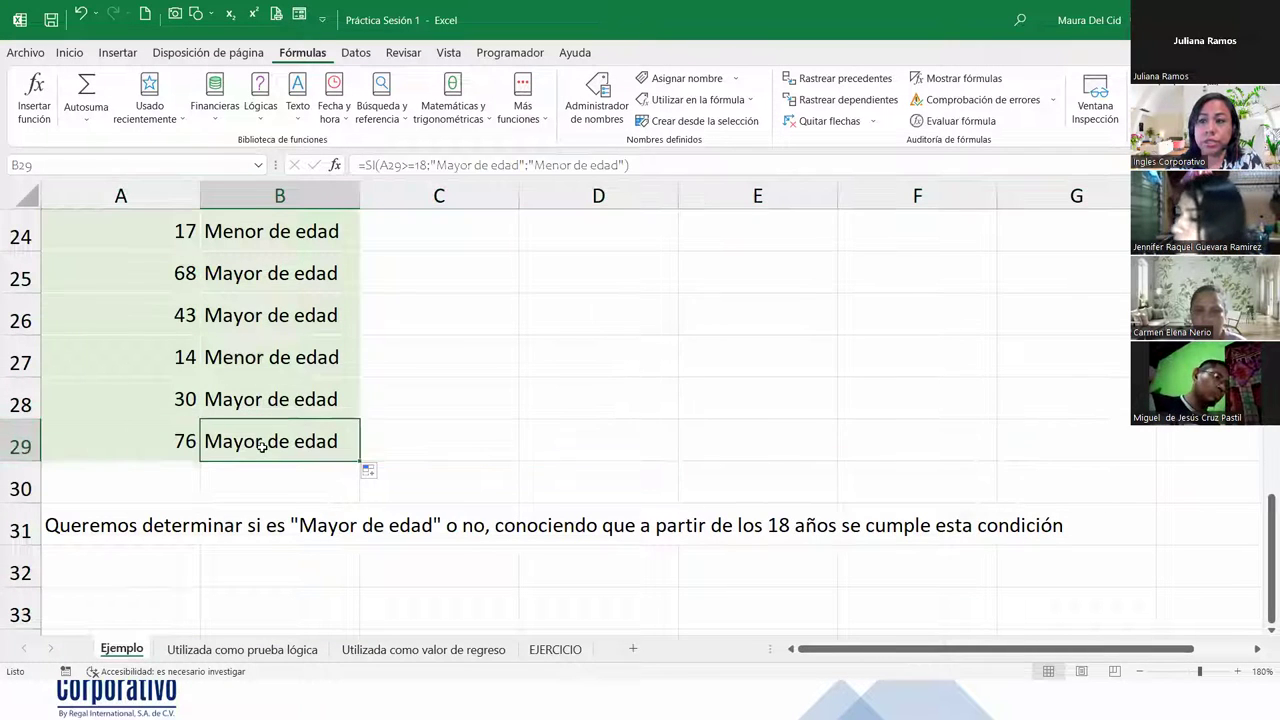
{"action": "scroll", "coordinate": [262, 445], "scroll_direction": "up", "scroll_amount": 4}
{"action": "scroll", "coordinate": [262, 445], "scroll_direction": "down", "scroll_amount": 3}
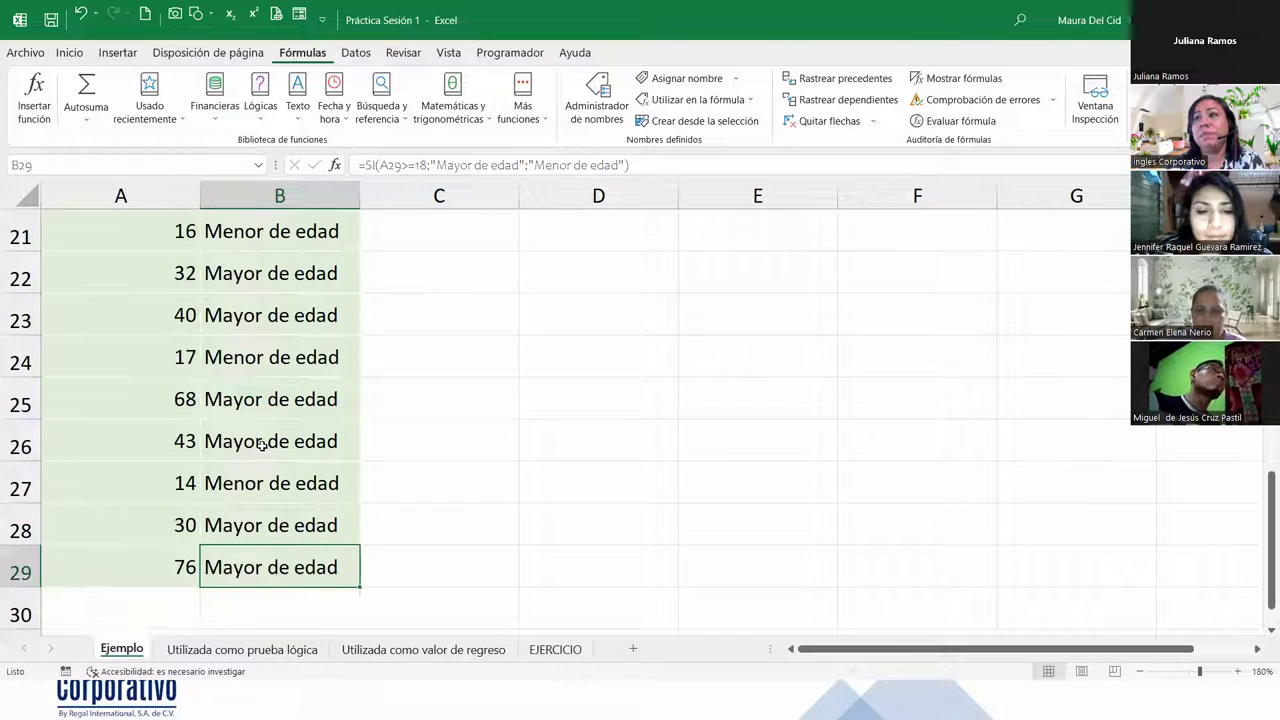
{"action": "left_click", "coordinate": [104, 343]}
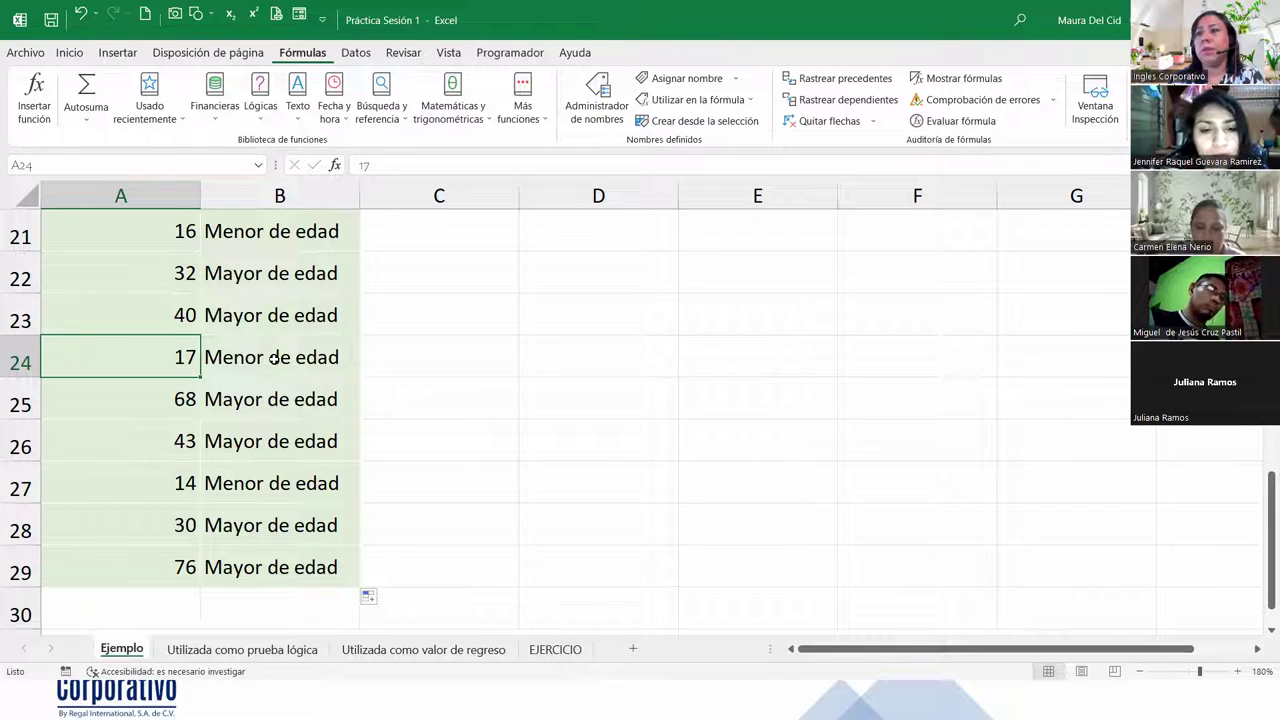
{"action": "left_click", "coordinate": [325, 566]}
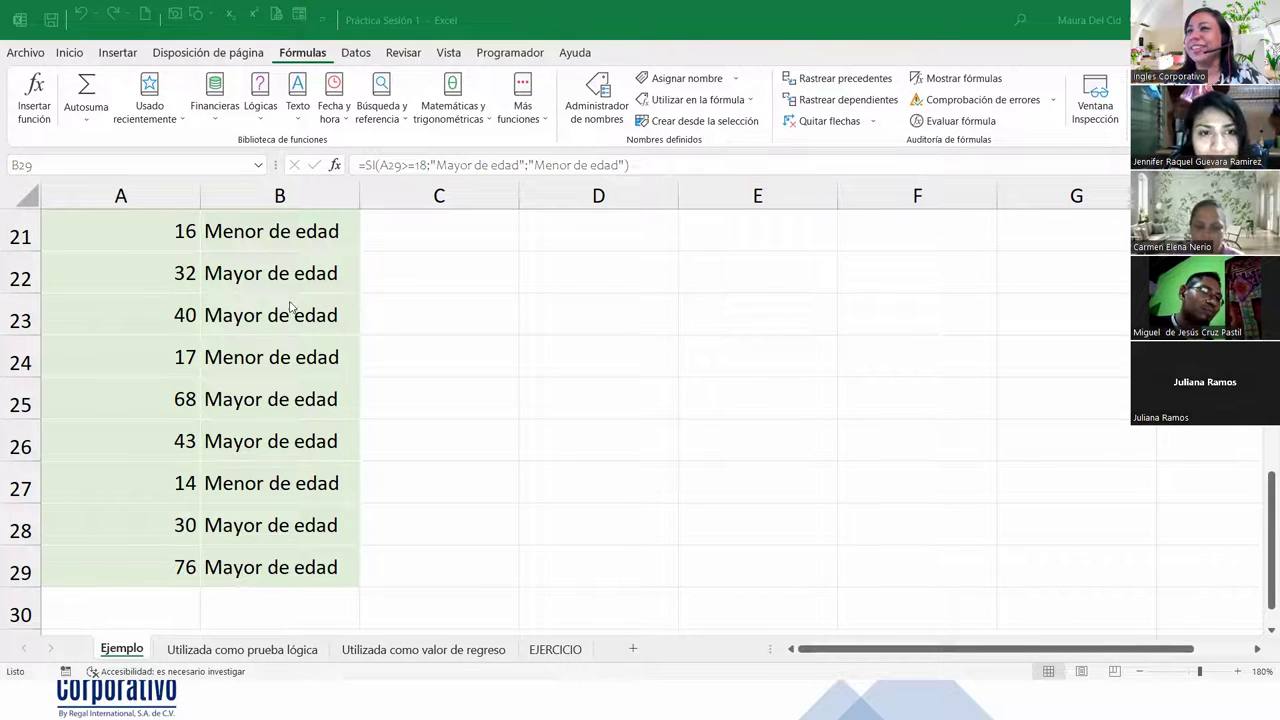
{"action": "scroll", "coordinate": [283, 318], "scroll_direction": "up", "scroll_amount": 2}
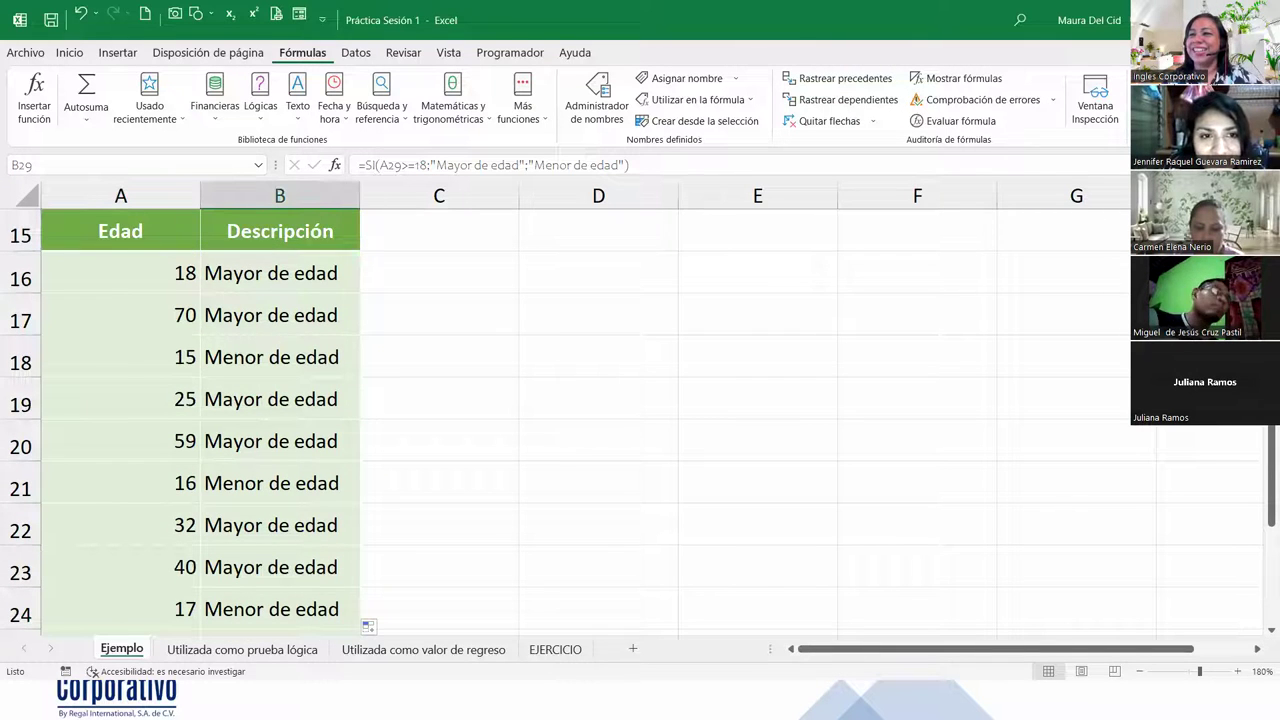
Step: Switch to the "Utilizada como prueba lógica" sheet and show its Valor and ¿Es número? table enlarged
{"action": "left_click", "coordinate": [279, 650]}
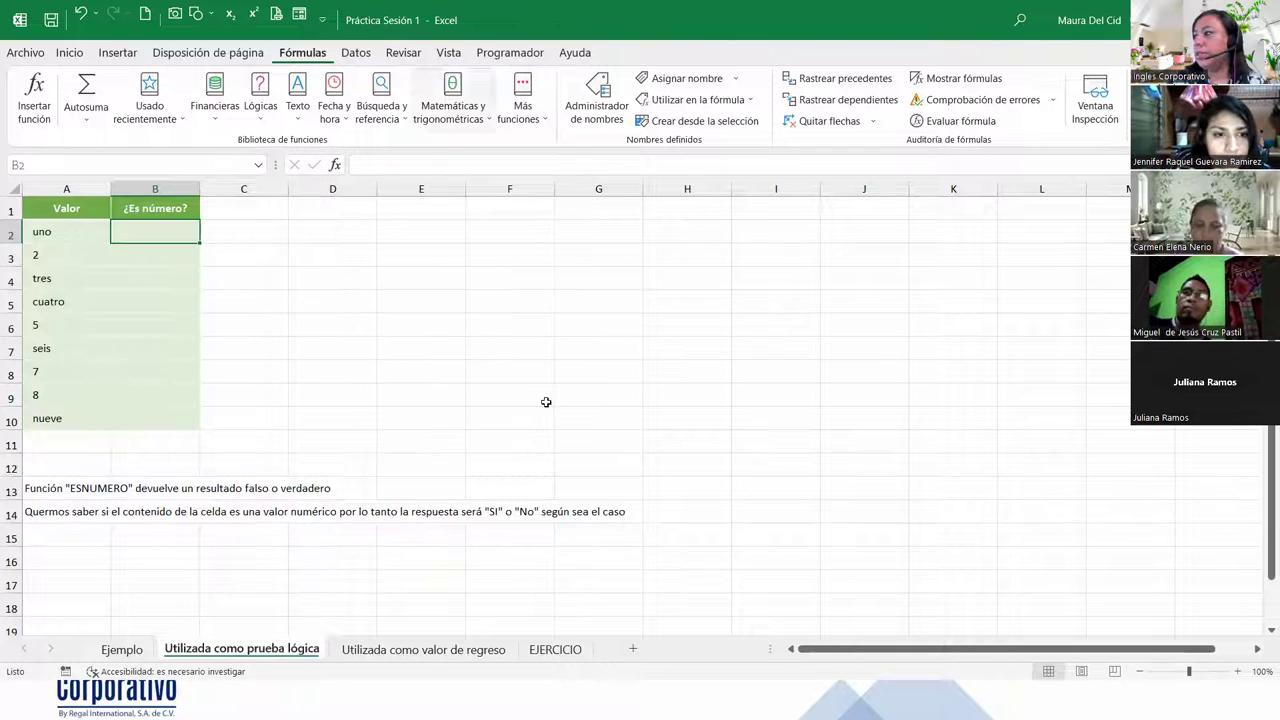
{"action": "left_click", "coordinate": [1238, 671]}
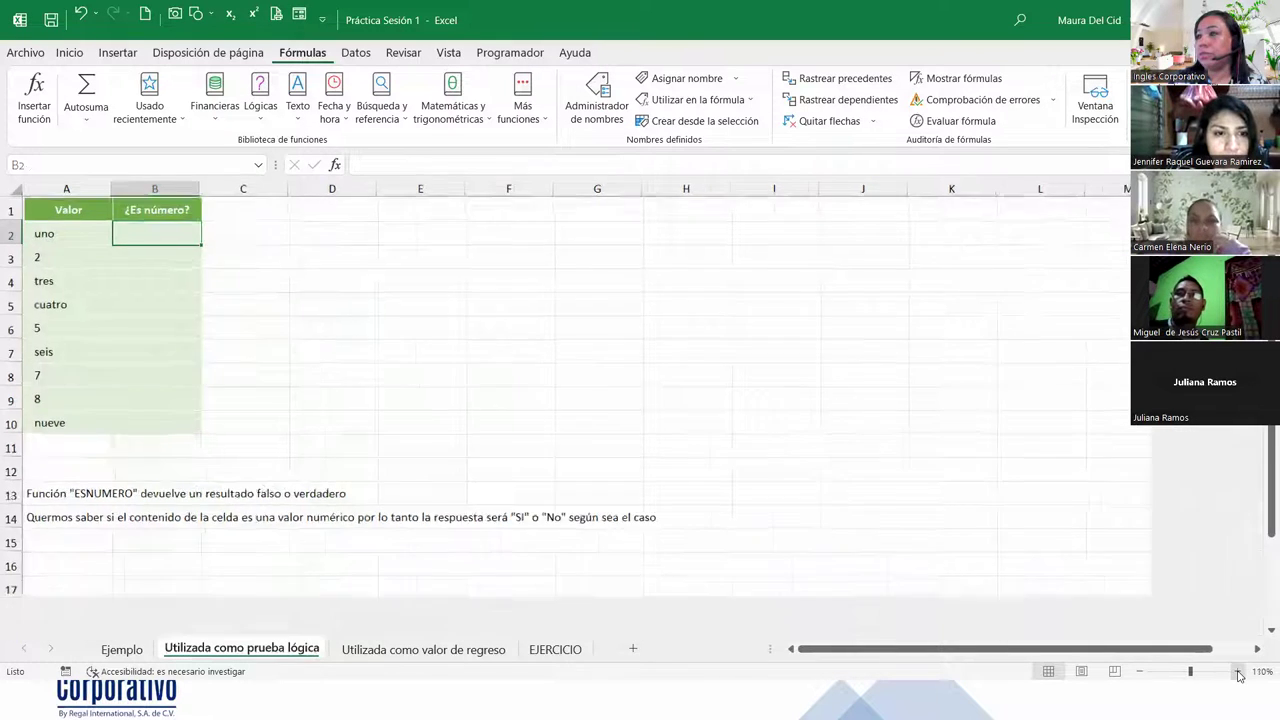
{"action": "left_click", "coordinate": [1238, 671]}
{"action": "left_click", "coordinate": [1238, 671]}
{"action": "left_click", "coordinate": [1238, 671]}
{"action": "left_click", "coordinate": [1238, 671]}
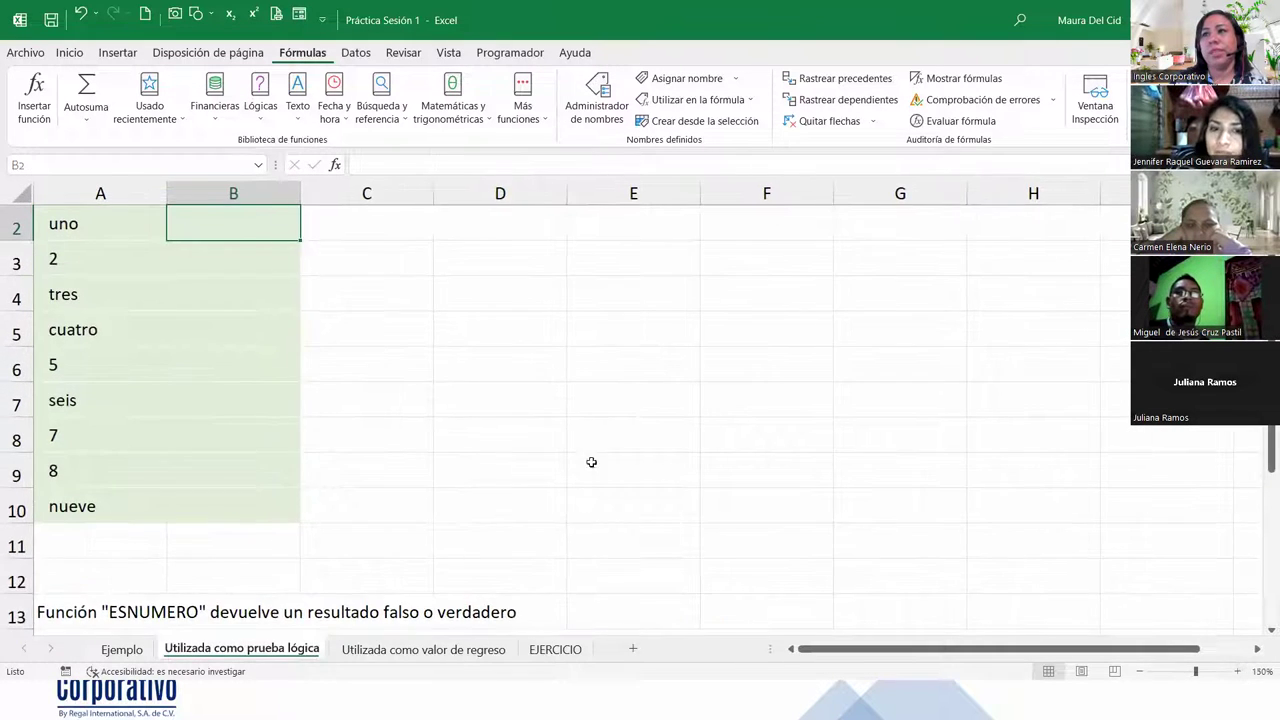
{"action": "scroll", "coordinate": [406, 429], "scroll_direction": "up", "scroll_amount": 1}
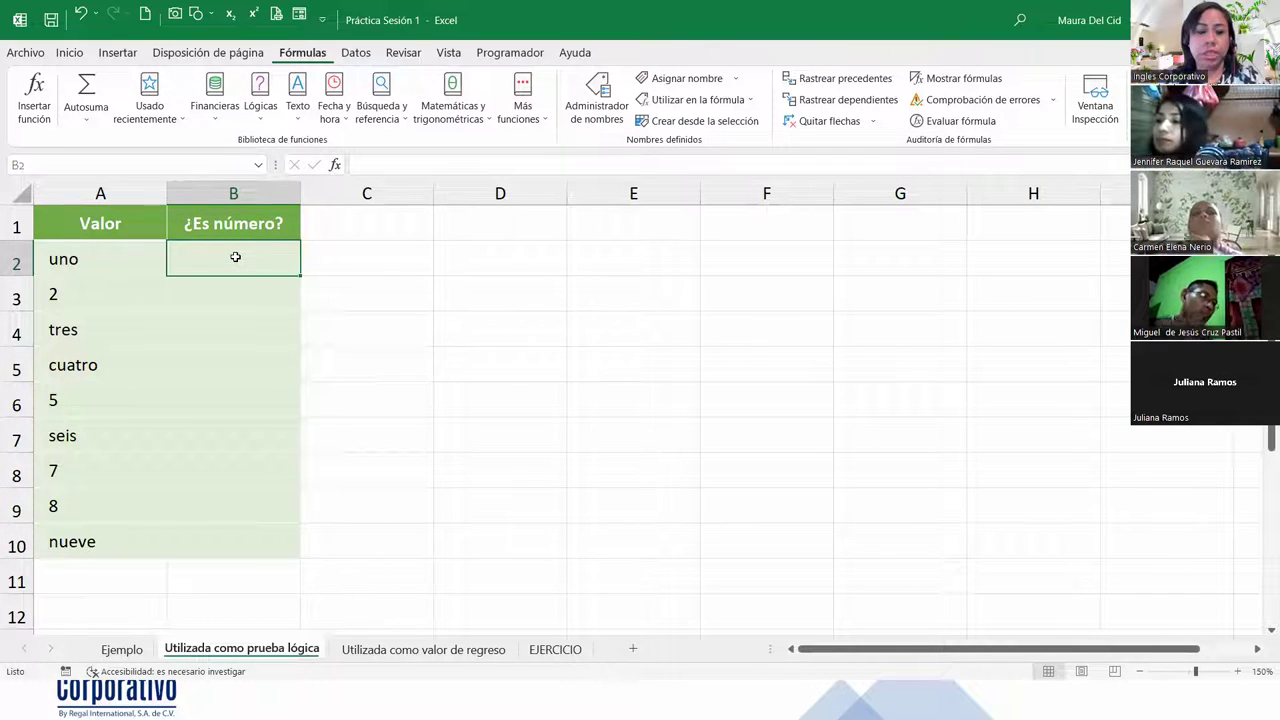
Step: Enter =ESNUMERO(A2) in B2 and fill it down the ¿Es número? column to B10
{"action": "type", "text": "=esnume"}
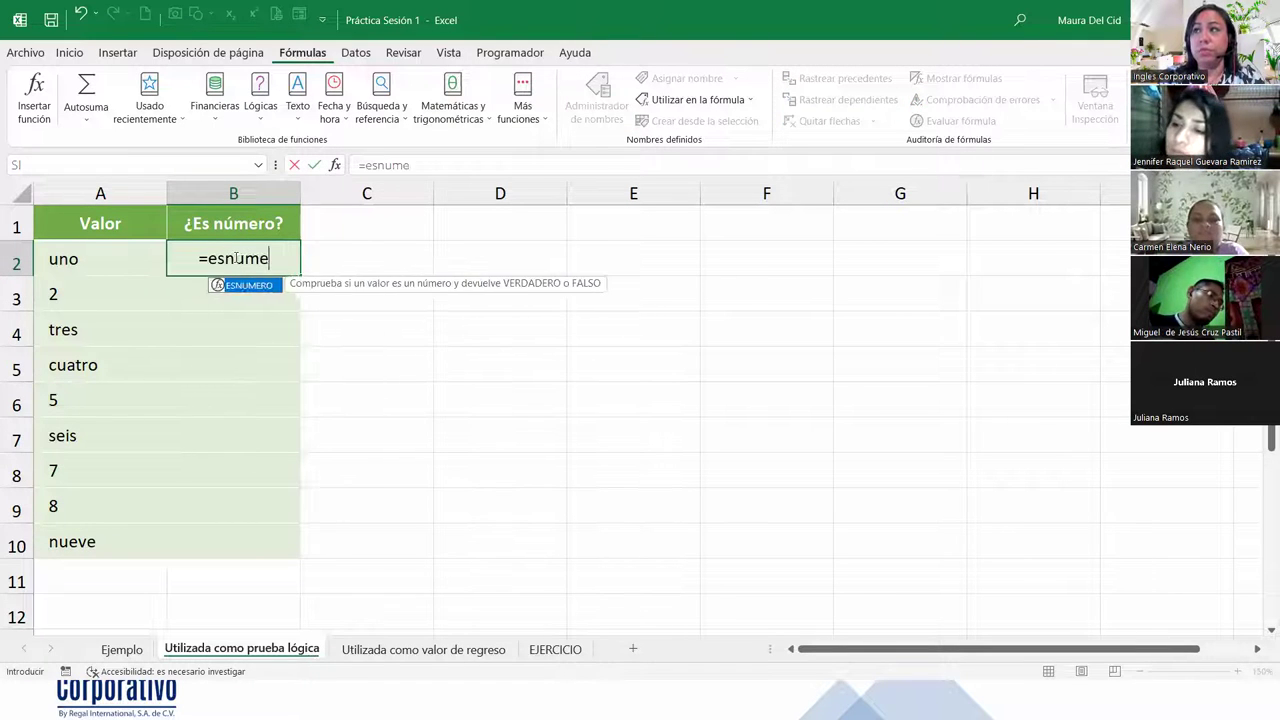
{"action": "key", "text": "Tab"}
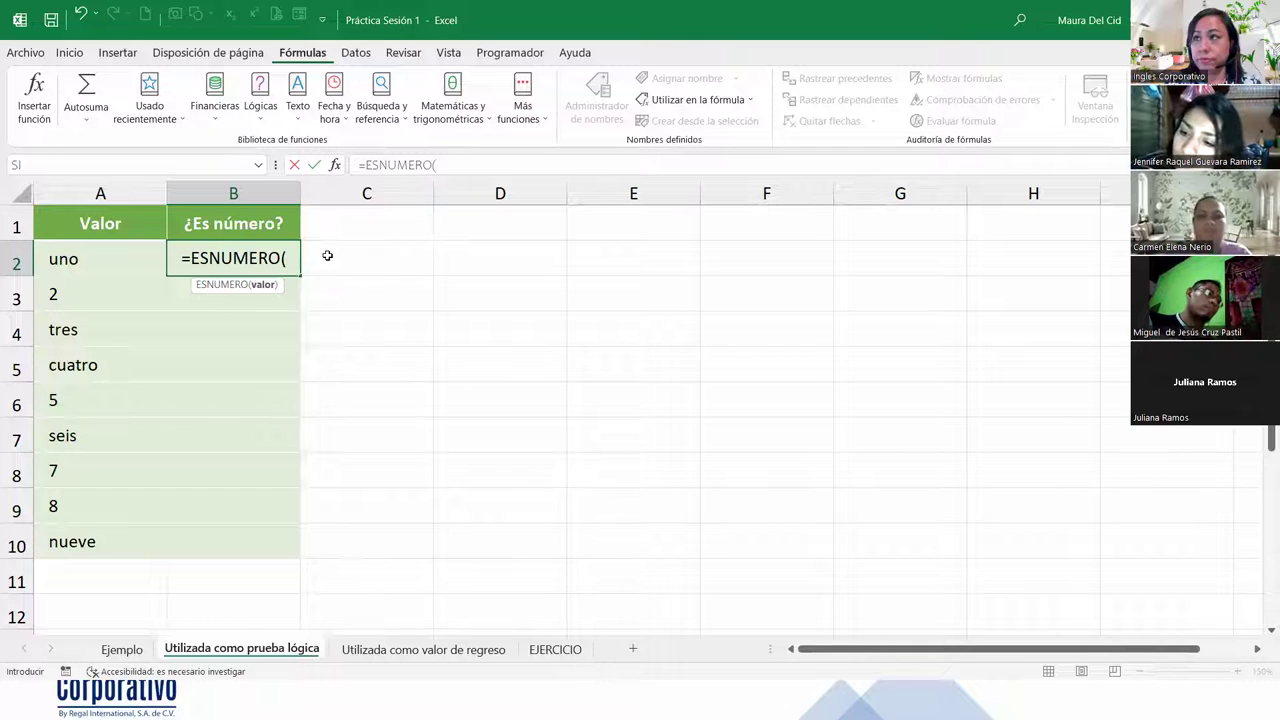
{"action": "left_click", "coordinate": [75, 258]}
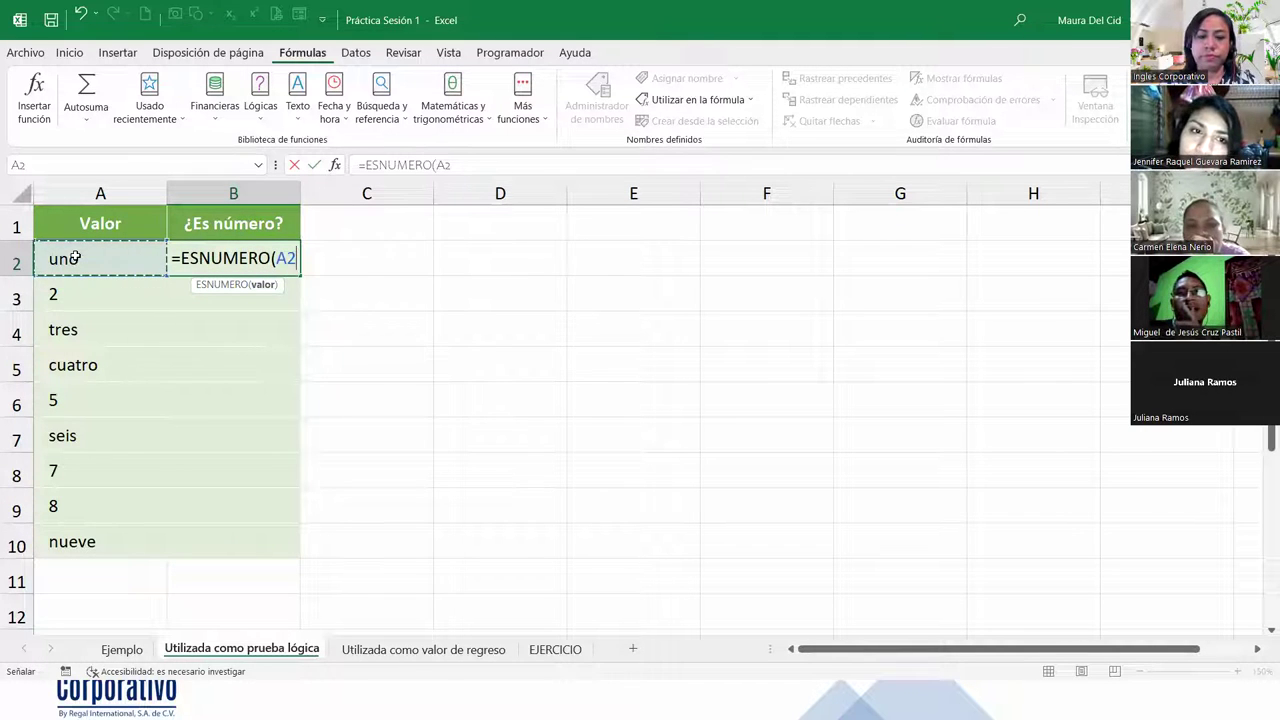
{"action": "type", "text": ")"}
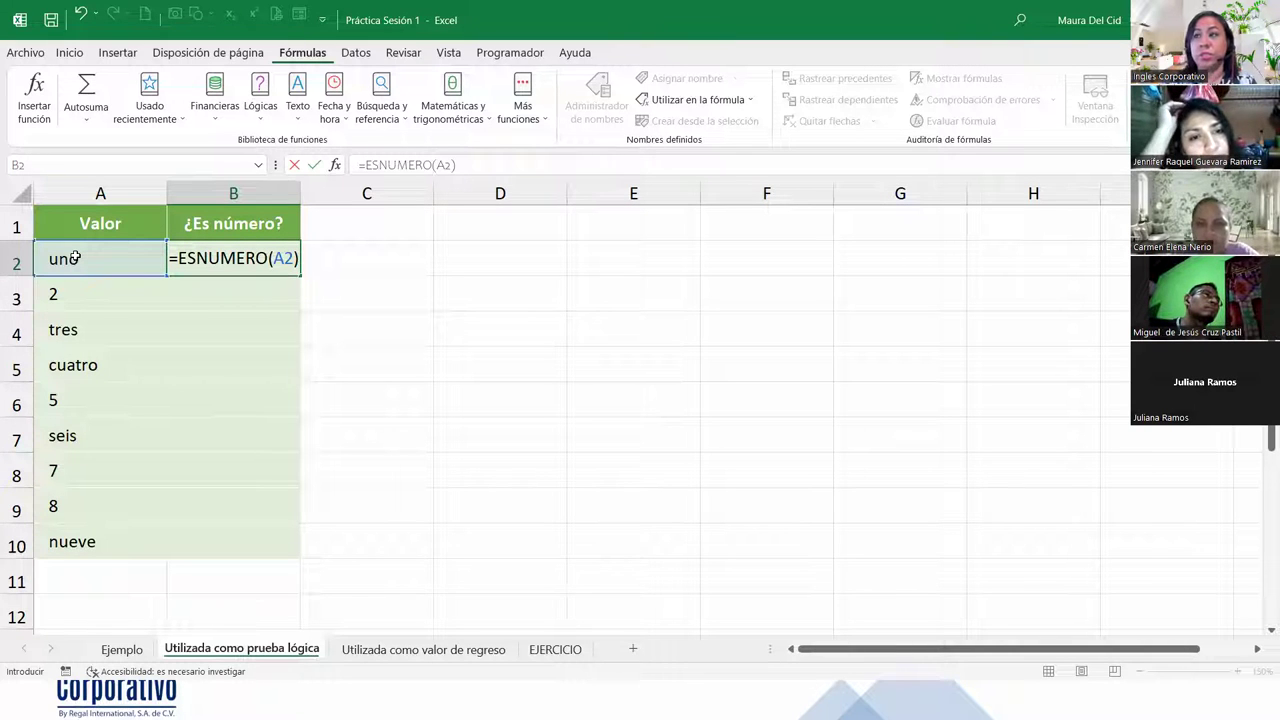
{"action": "key", "text": "Return"}
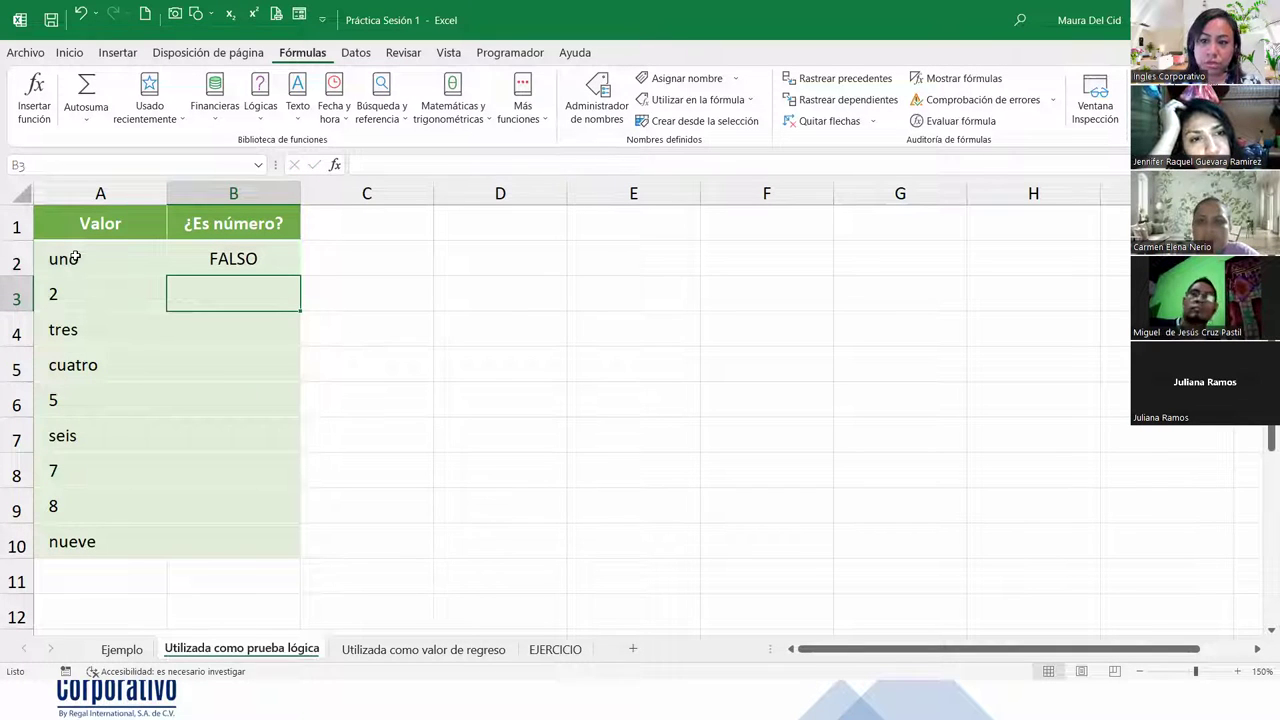
{"action": "left_click", "coordinate": [286, 265]}
{"action": "double_click", "coordinate": [299, 274]}
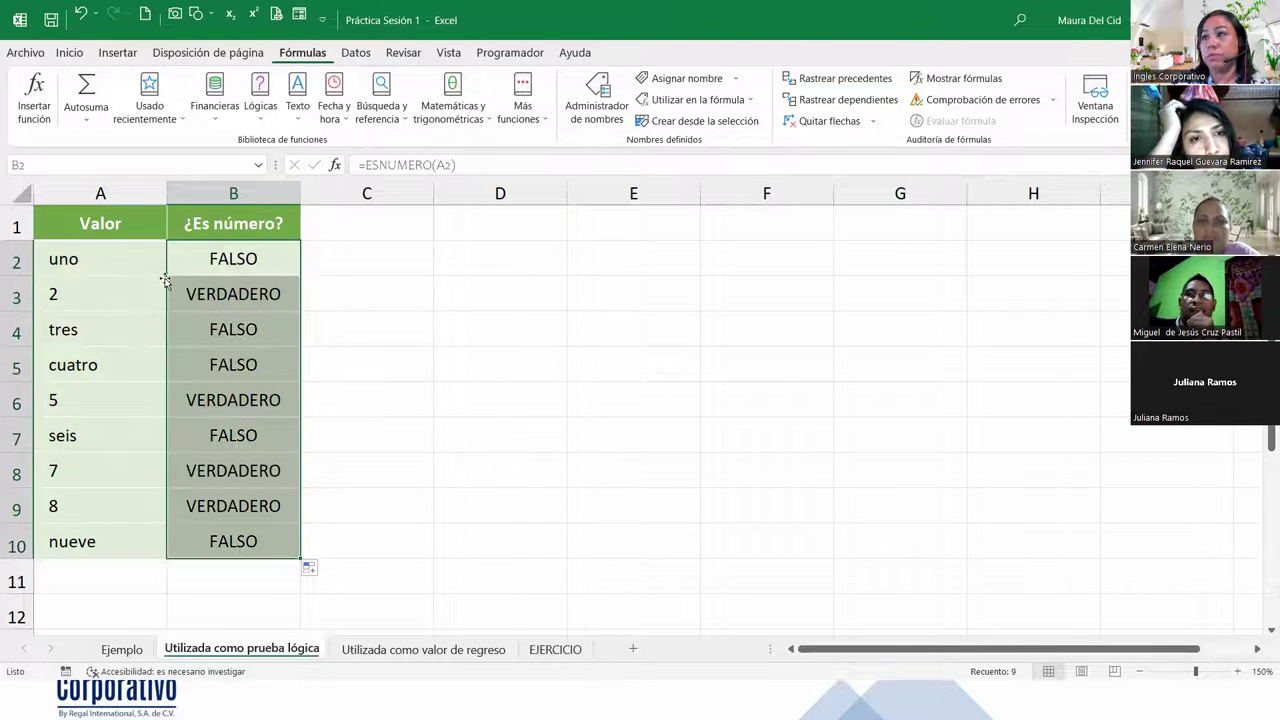
Step: Compare the numeric entries in rows 3, 6, 8 and 9 with their ESNUMERO results and check the formula in B4
{"action": "left_click", "coordinate": [130, 278]}
{"action": "left_click", "coordinate": [16, 294]}
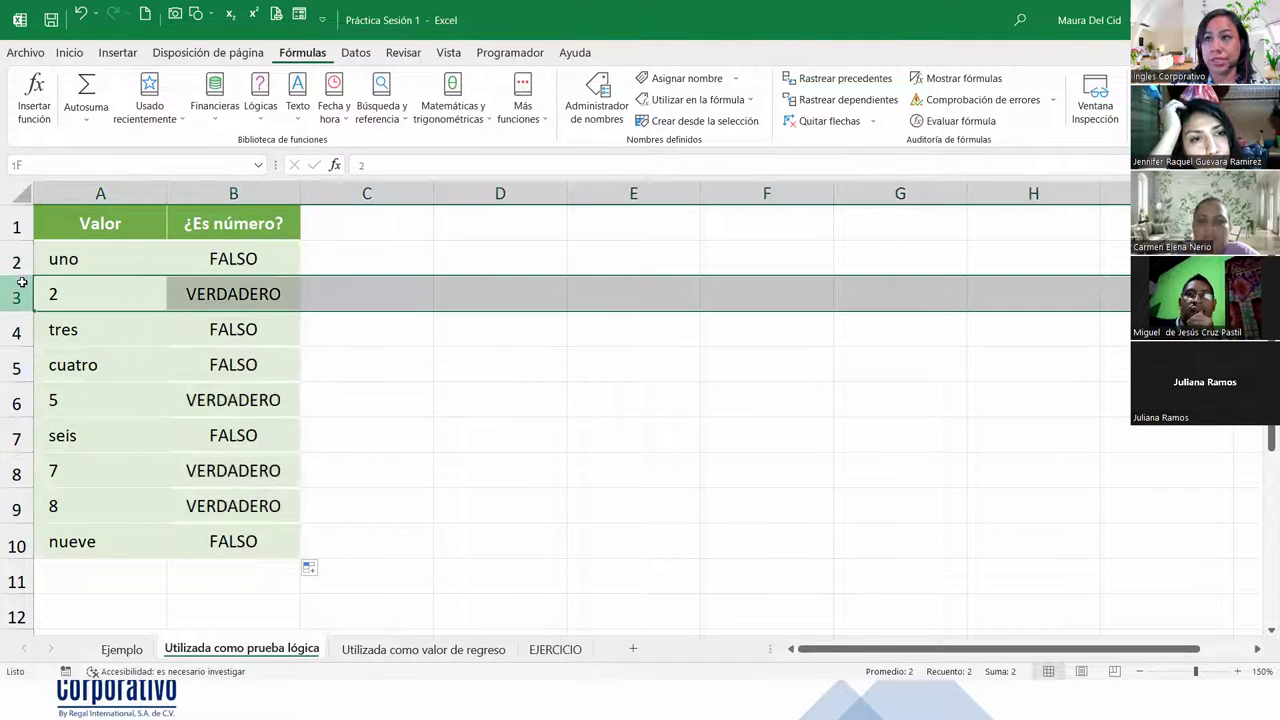
{"action": "left_click", "coordinate": [22, 402]}
{"action": "left_click", "coordinate": [18, 468]}
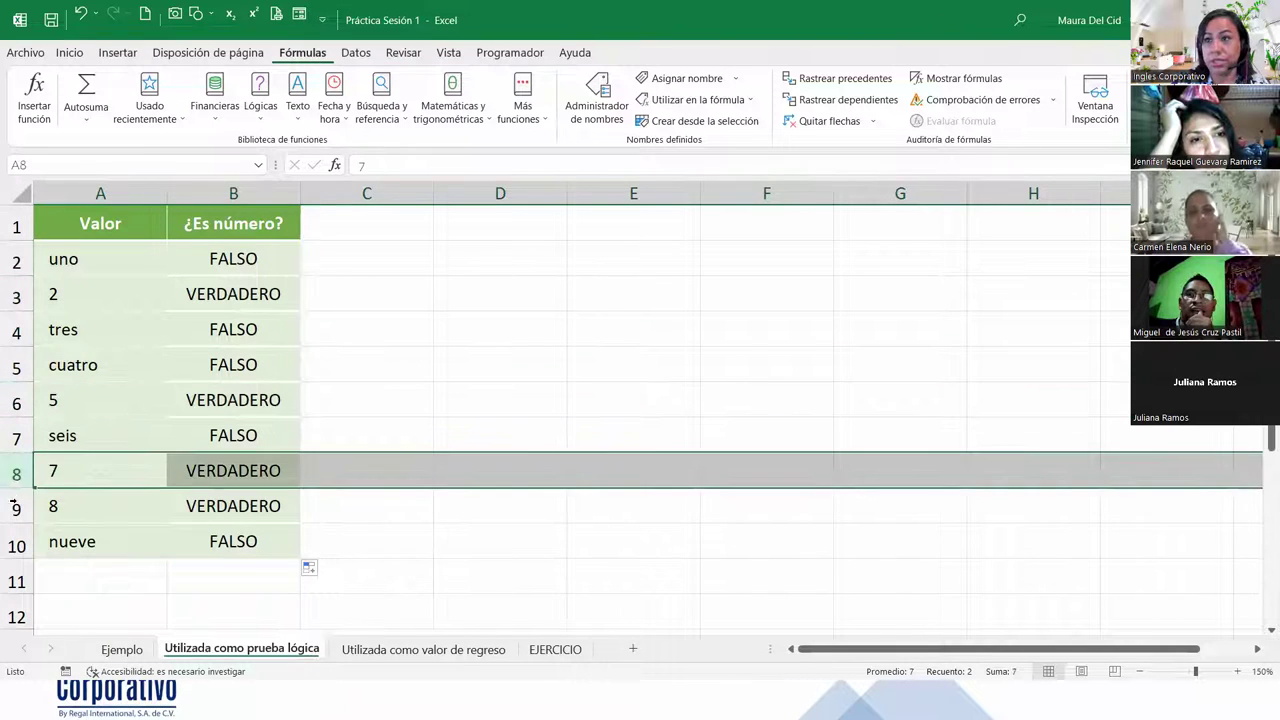
{"action": "left_click", "coordinate": [14, 506]}
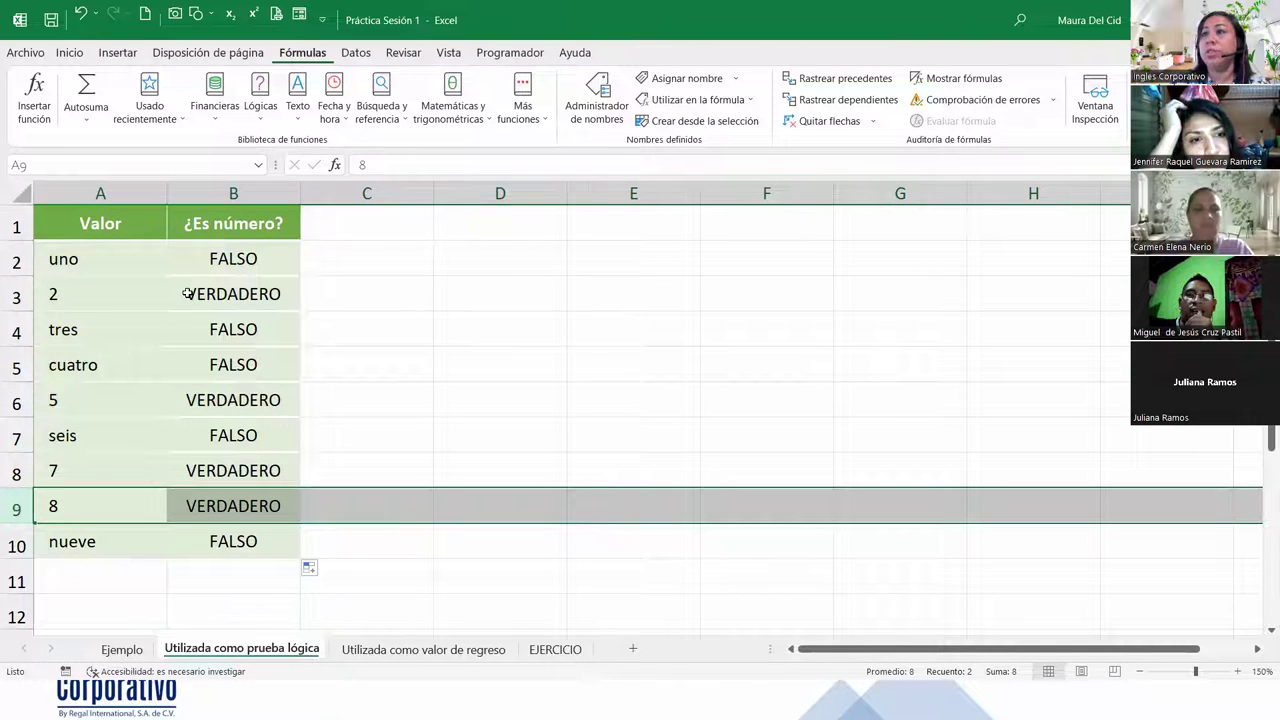
{"action": "left_click", "coordinate": [170, 325]}
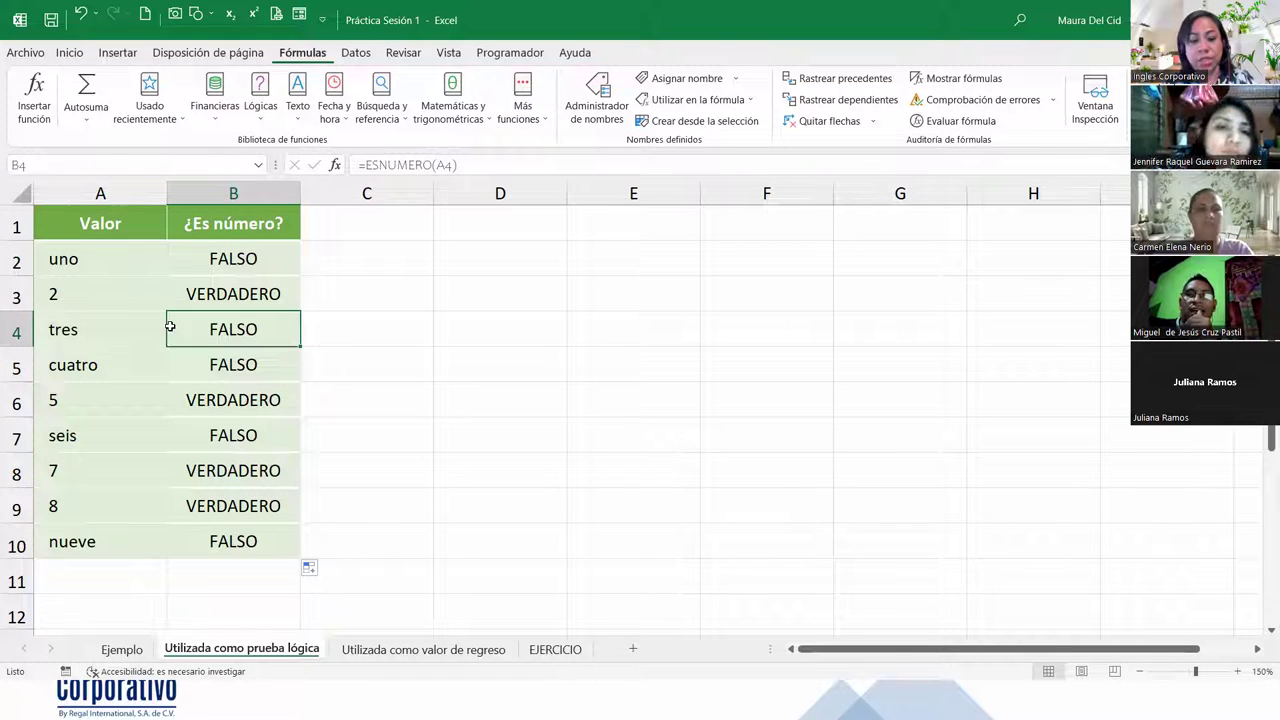
Step: Undo the ESNUMERO fill and clear the formula from B2
{"action": "key", "text": "ctrl+z"}
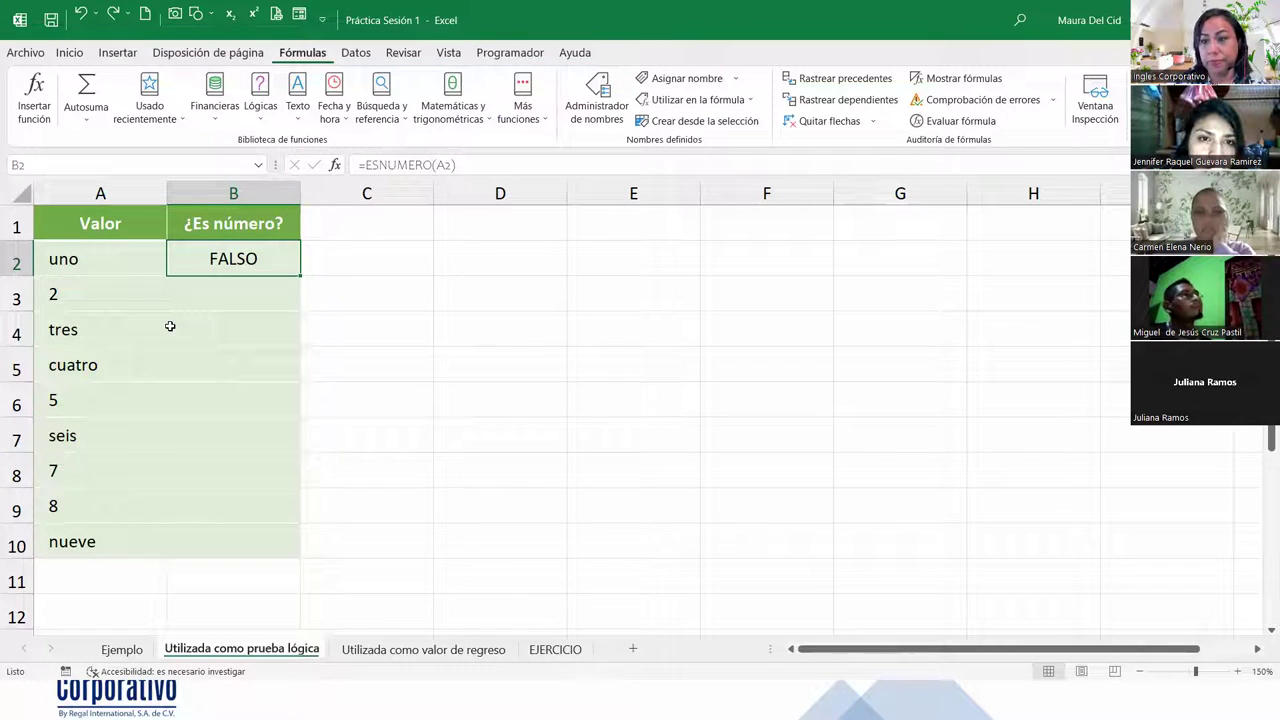
{"action": "key", "text": "Delete"}
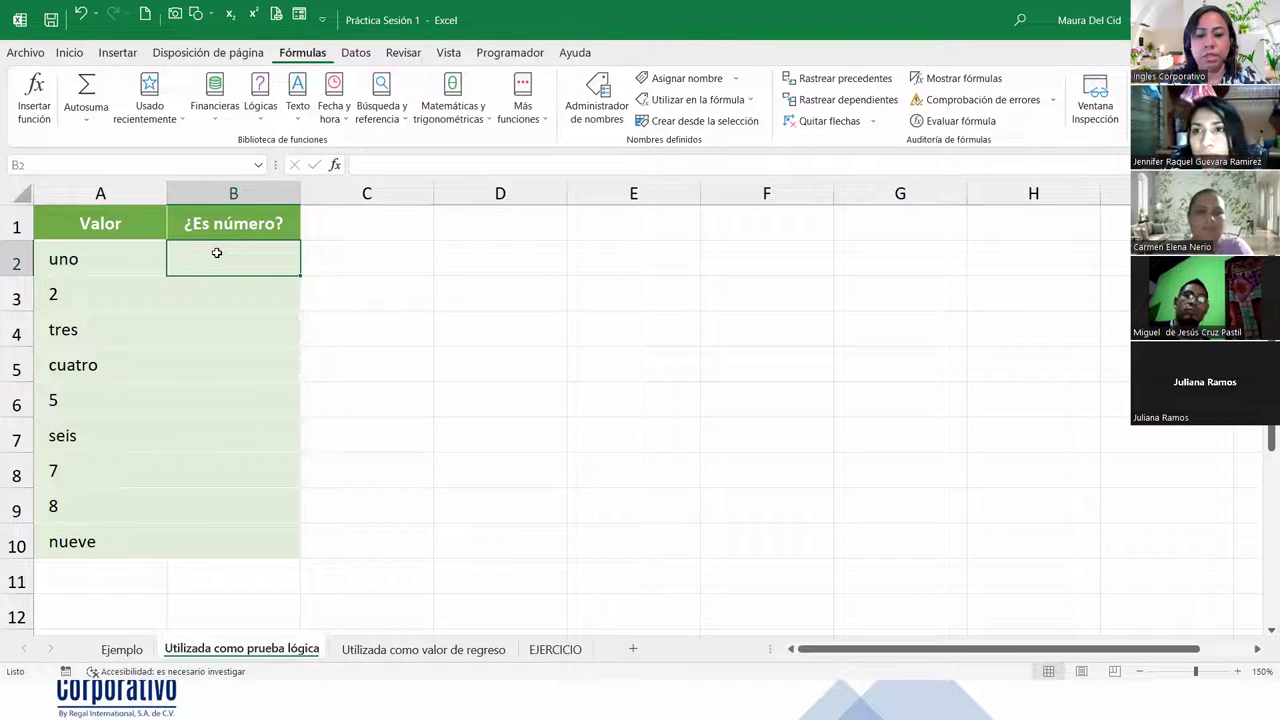
{"action": "type", "text": "=si"}
{"action": "key", "text": "Tab"}
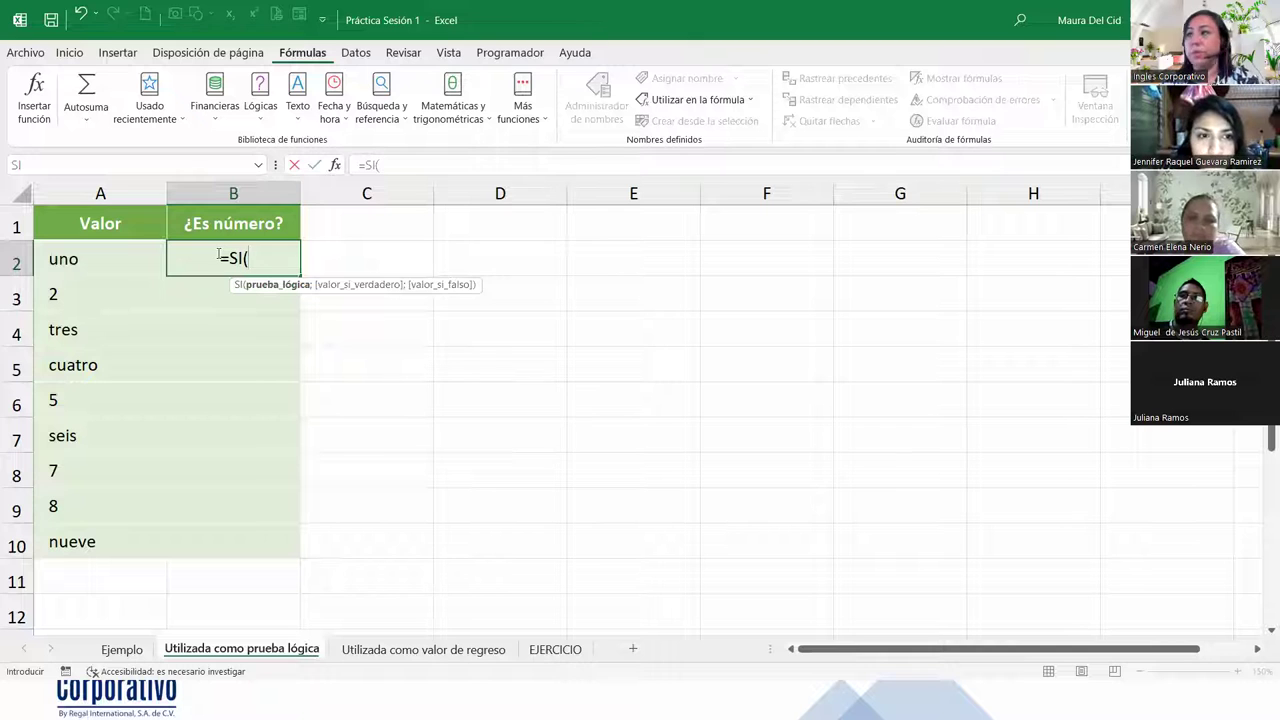
{"action": "key", "text": "Escape"}
Step: Start an SI formula in B2 with ESNUMERO(A2) as its logical test
{"action": "left_click", "coordinate": [1238, 672]}
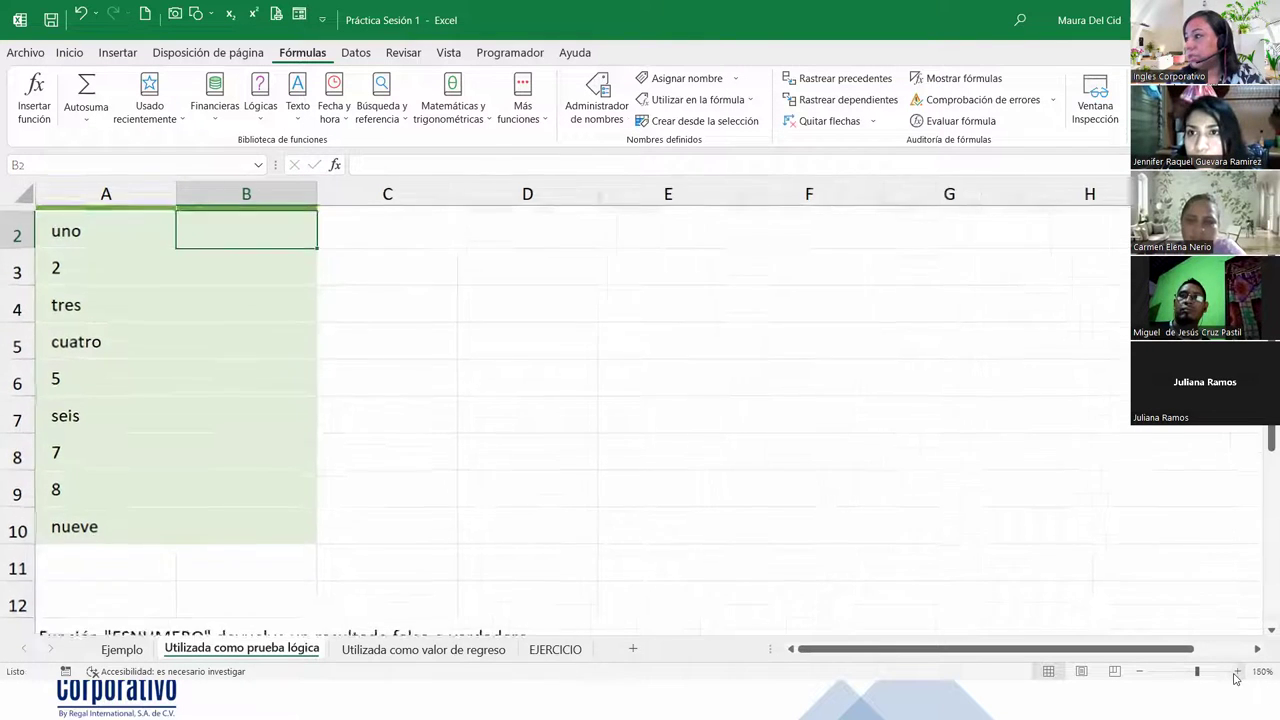
{"action": "left_click", "coordinate": [1238, 672]}
{"action": "left_click", "coordinate": [1238, 672]}
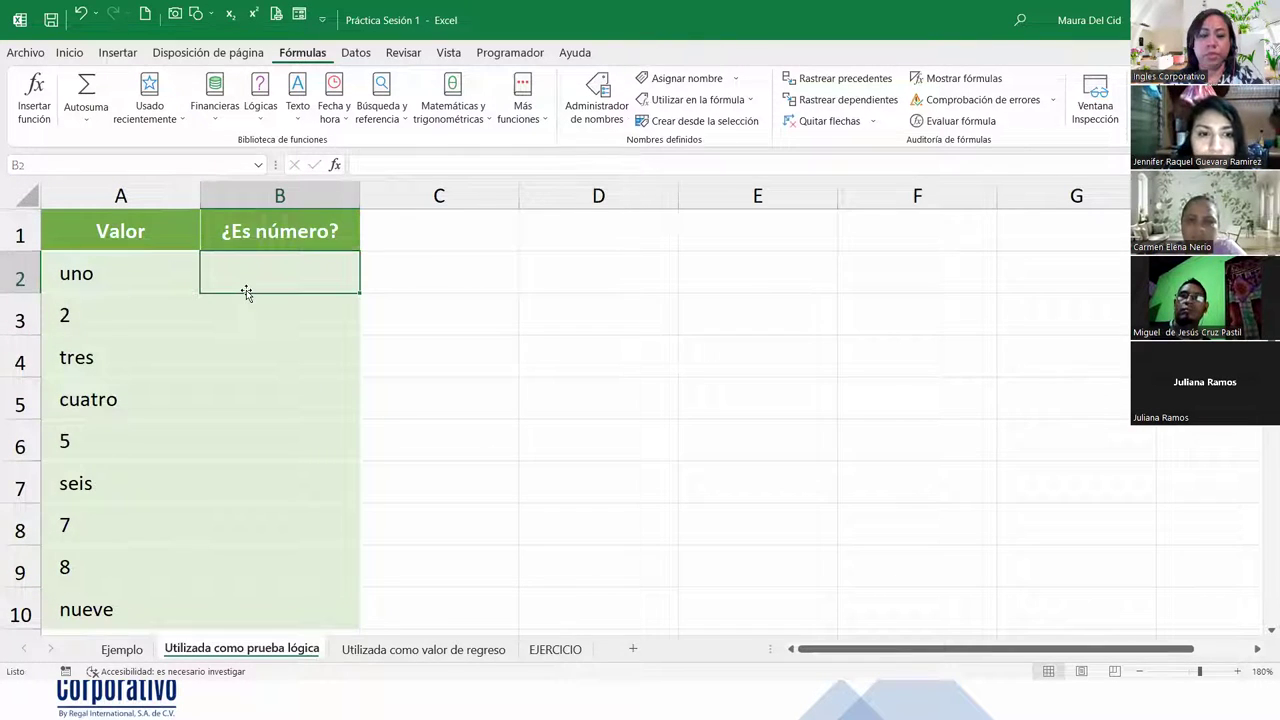
{"action": "type", "text": "=si"}
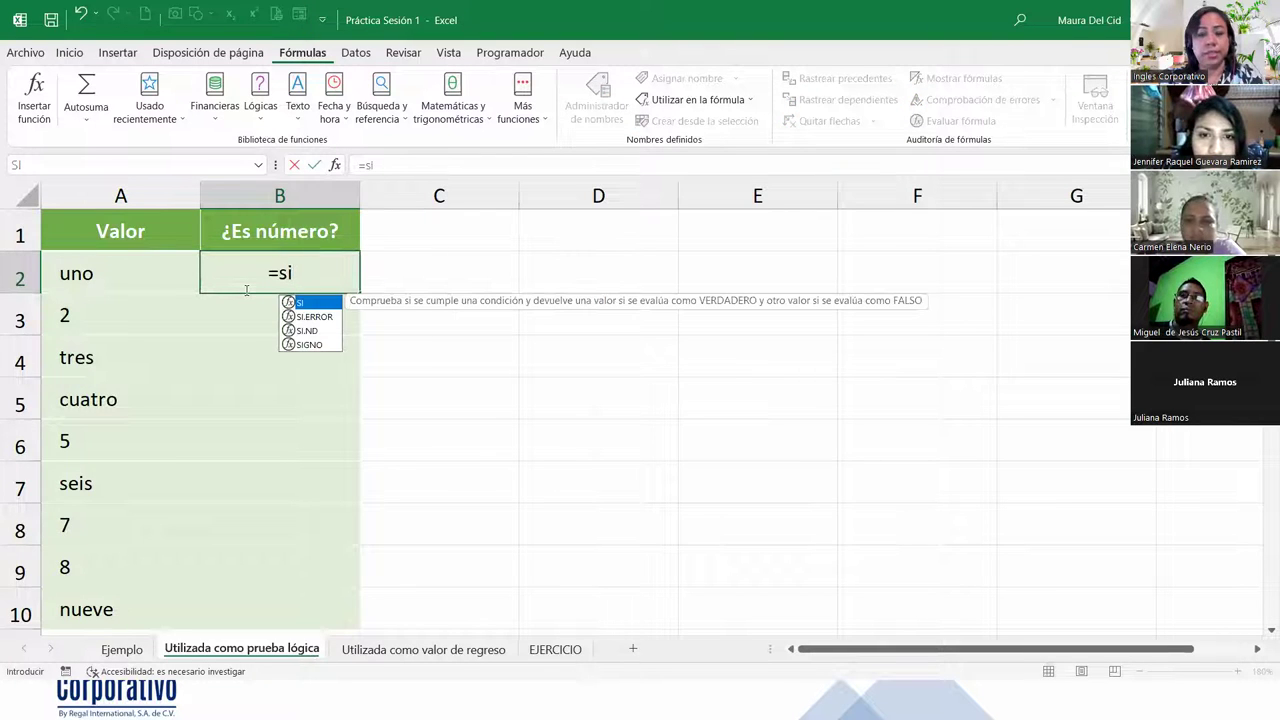
{"action": "key", "text": "Tab"}
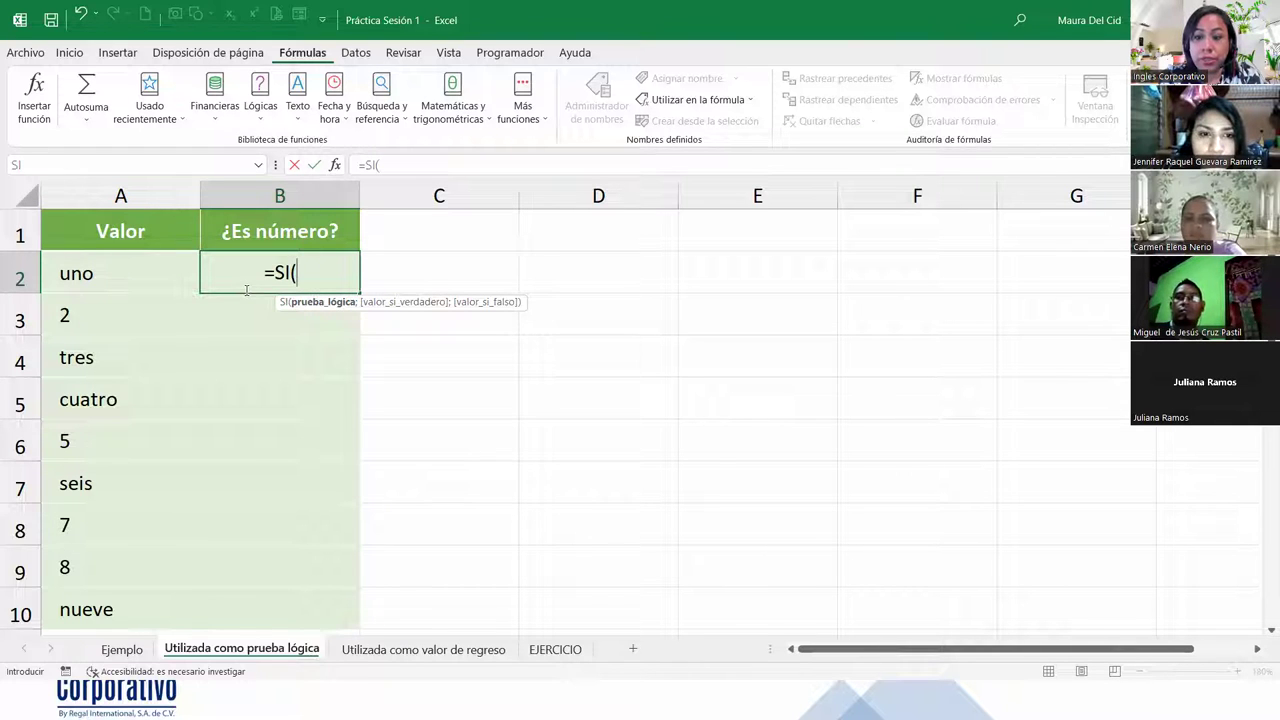
{"action": "type", "text": "esnu"}
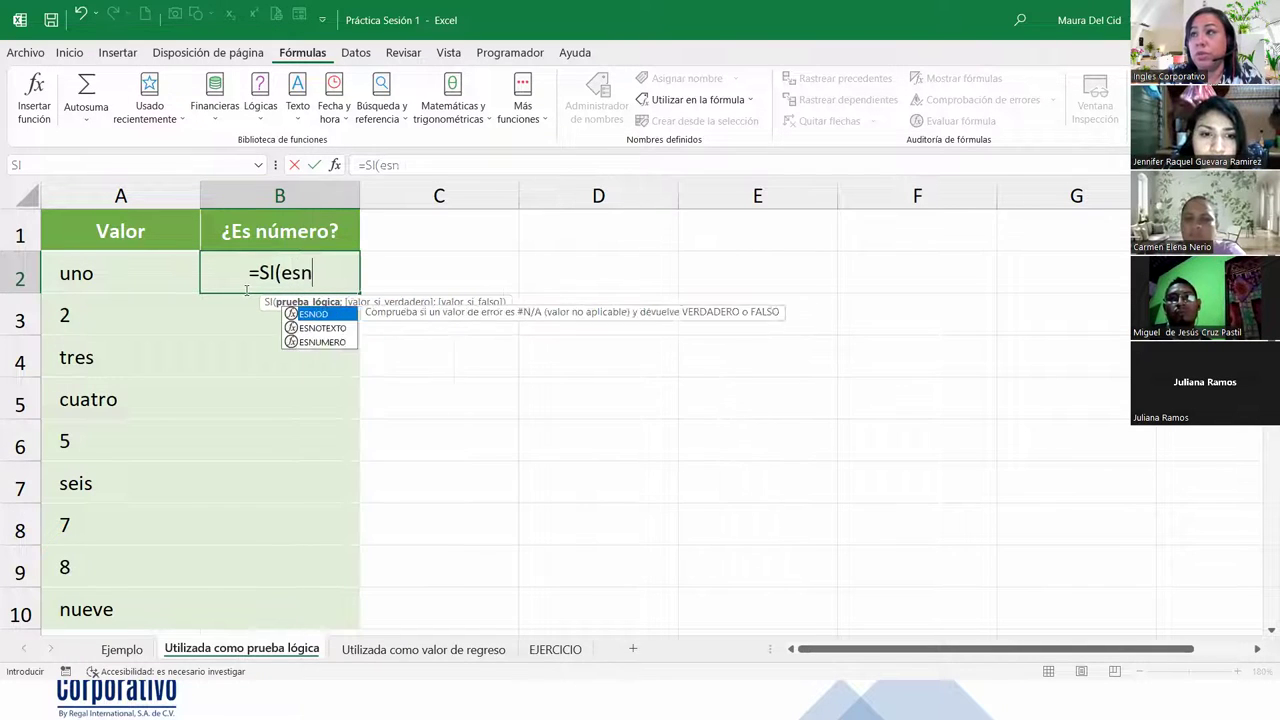
{"action": "key", "text": "Tab"}
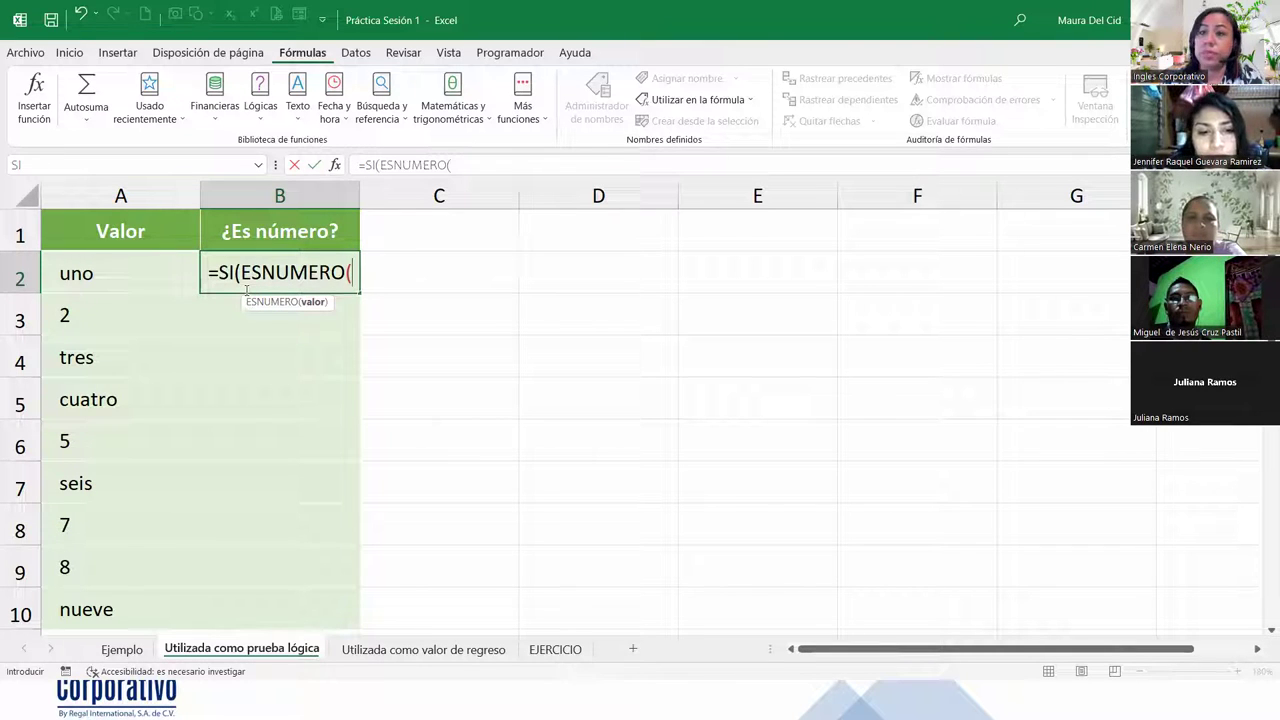
{"action": "left_click", "coordinate": [143, 262]}
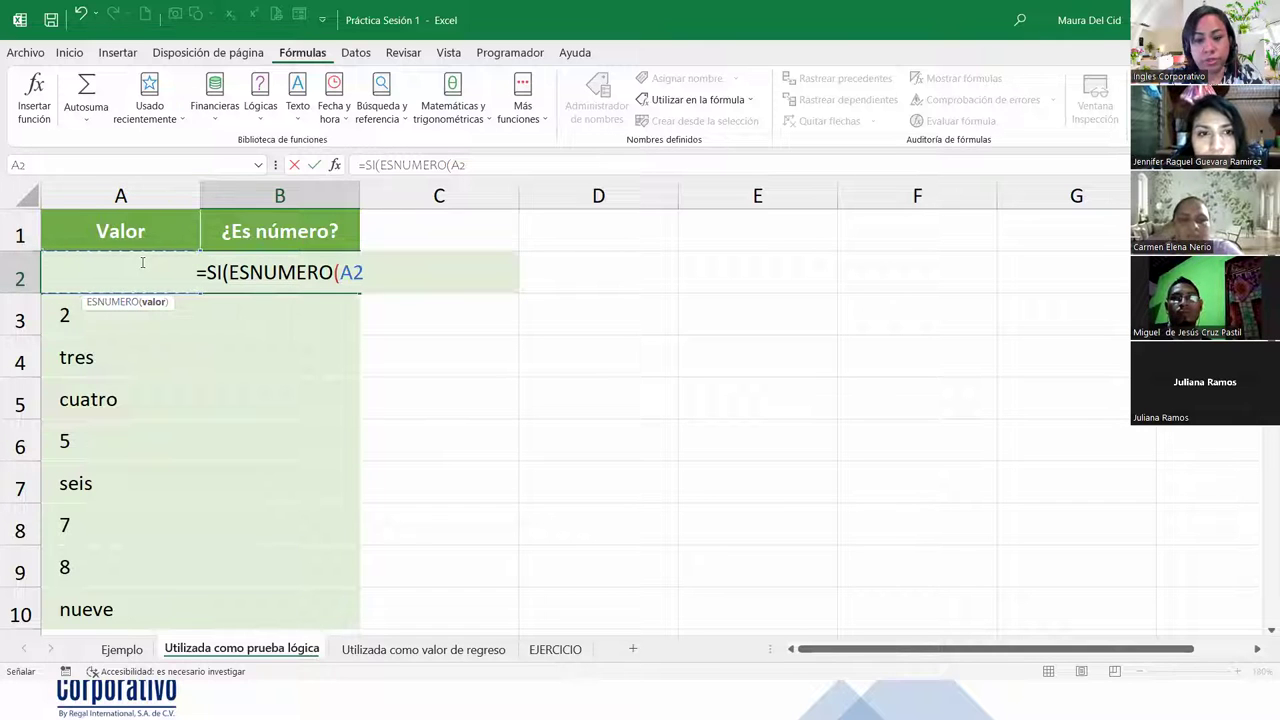
{"action": "type", "text": ")"}
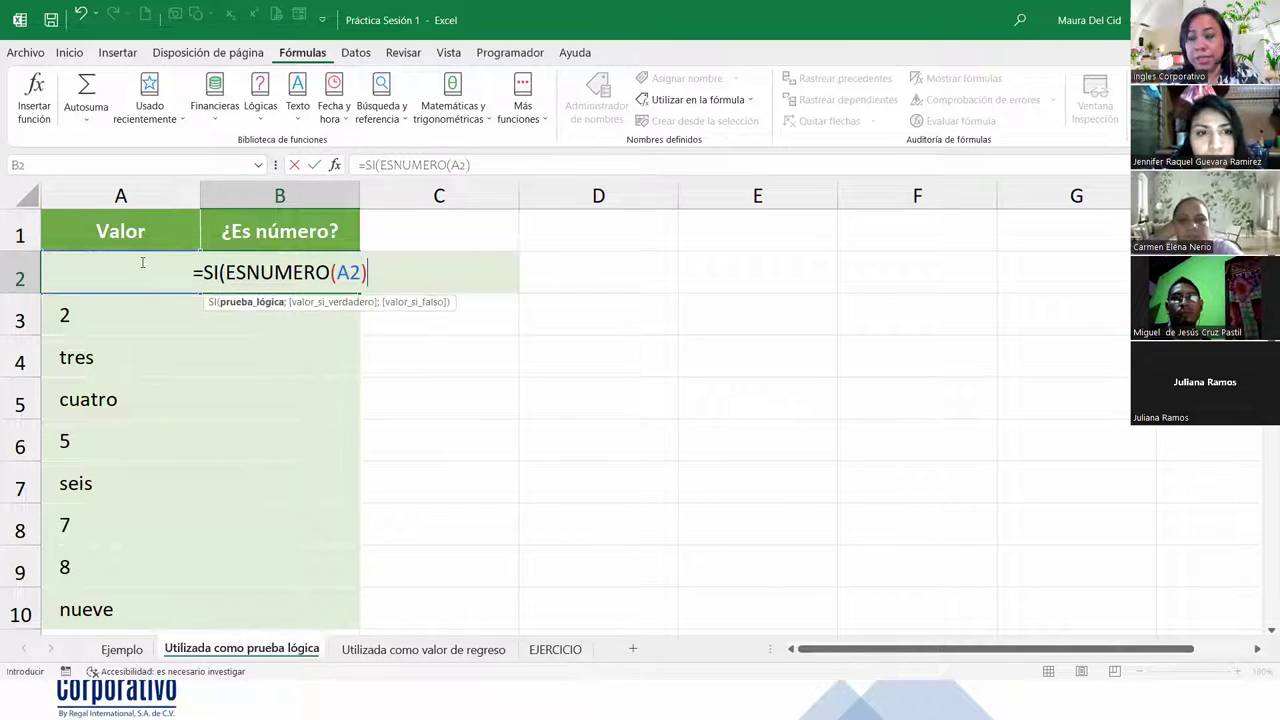
{"action": "type", "text": ";"}
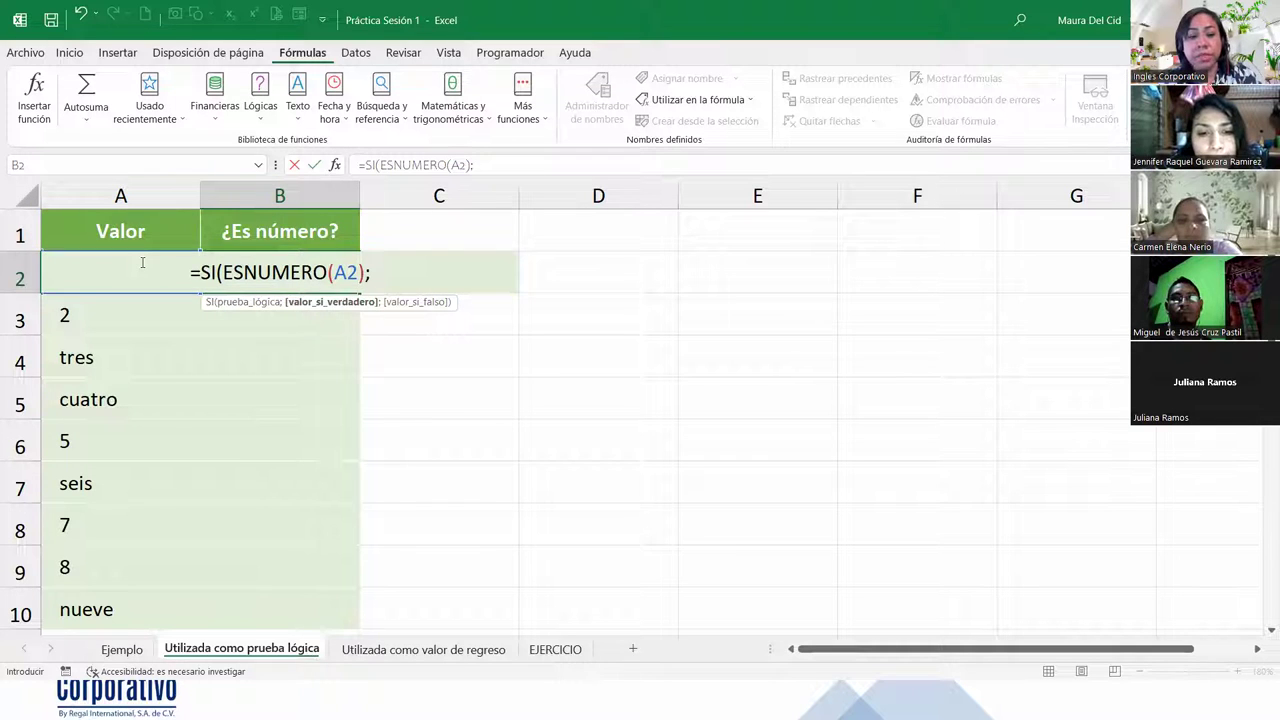
Step: Complete the SI formula in B2 with "Si" as the value if true and "No" as the value if false
{"action": "type", "text": "\"si"}
{"action": "key", "text": "BackSpace"}
{"action": "key", "text": "BackSpace"}
{"action": "type", "text": "Si"}
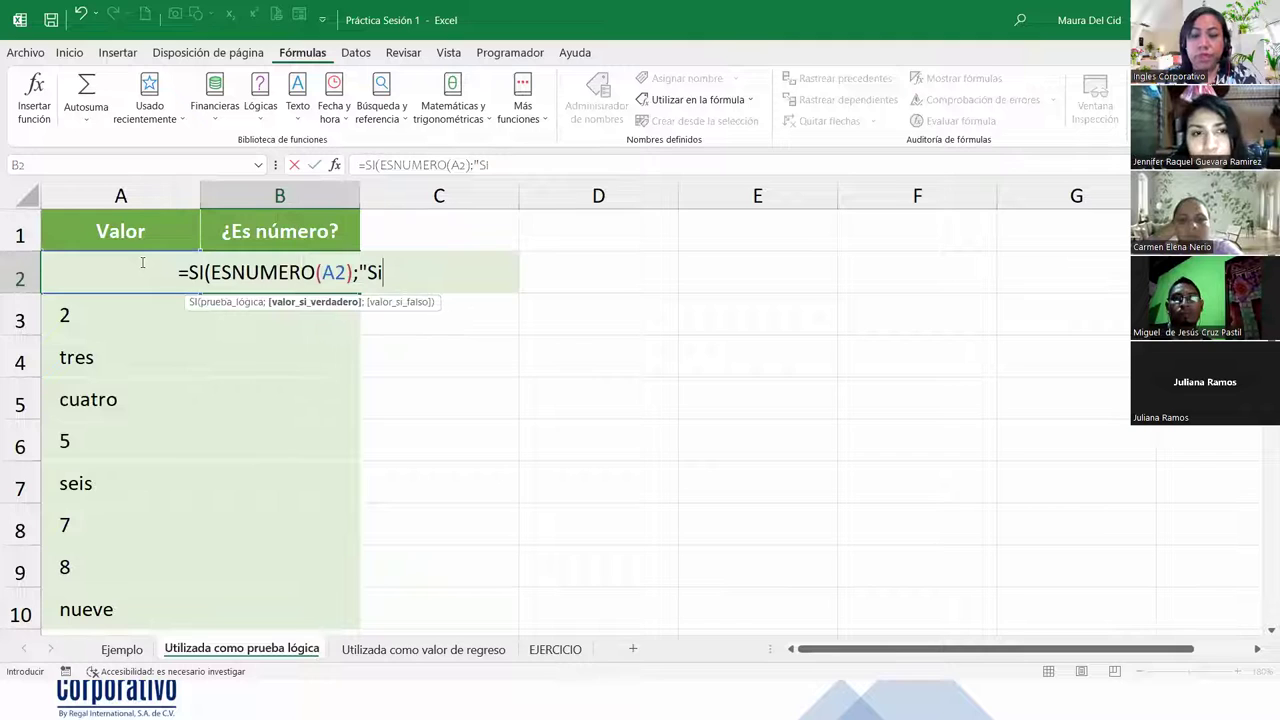
{"action": "type", "text": "\";"}
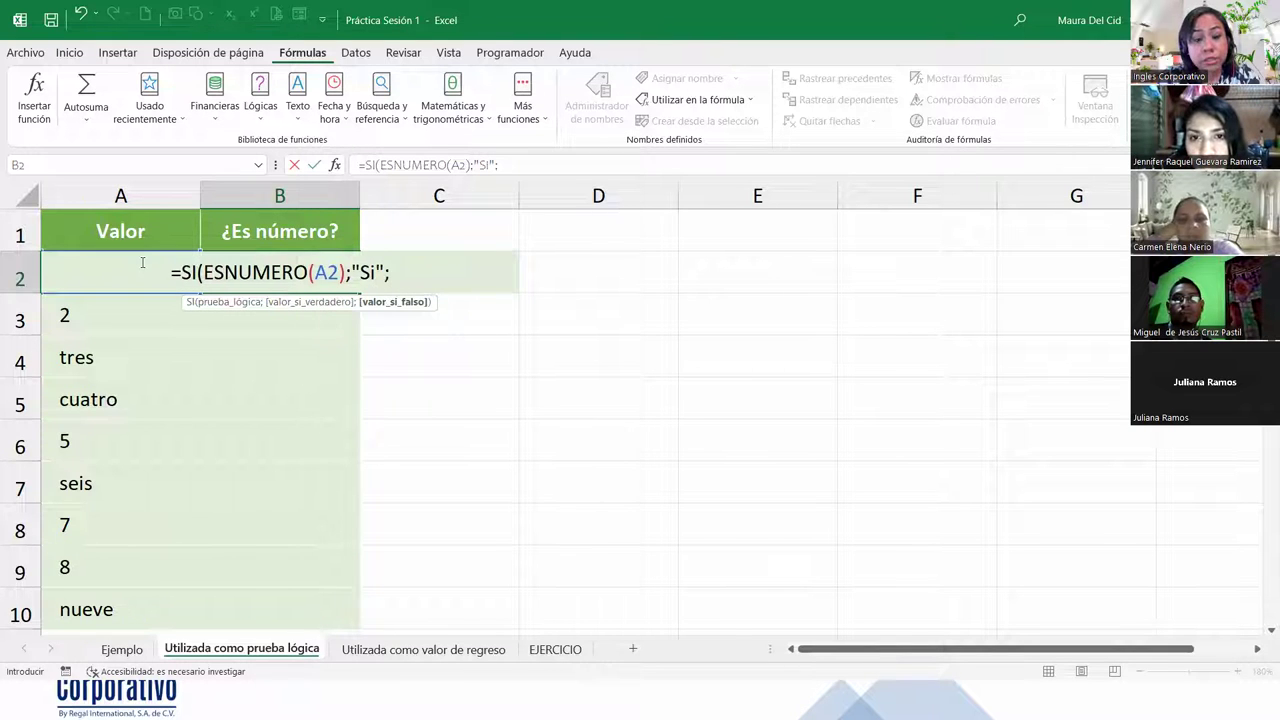
{"action": "type", "text": "\"no"}
{"action": "key", "text": "BackSpace"}
{"action": "key", "text": "BackSpace"}
{"action": "type", "text": "No"}
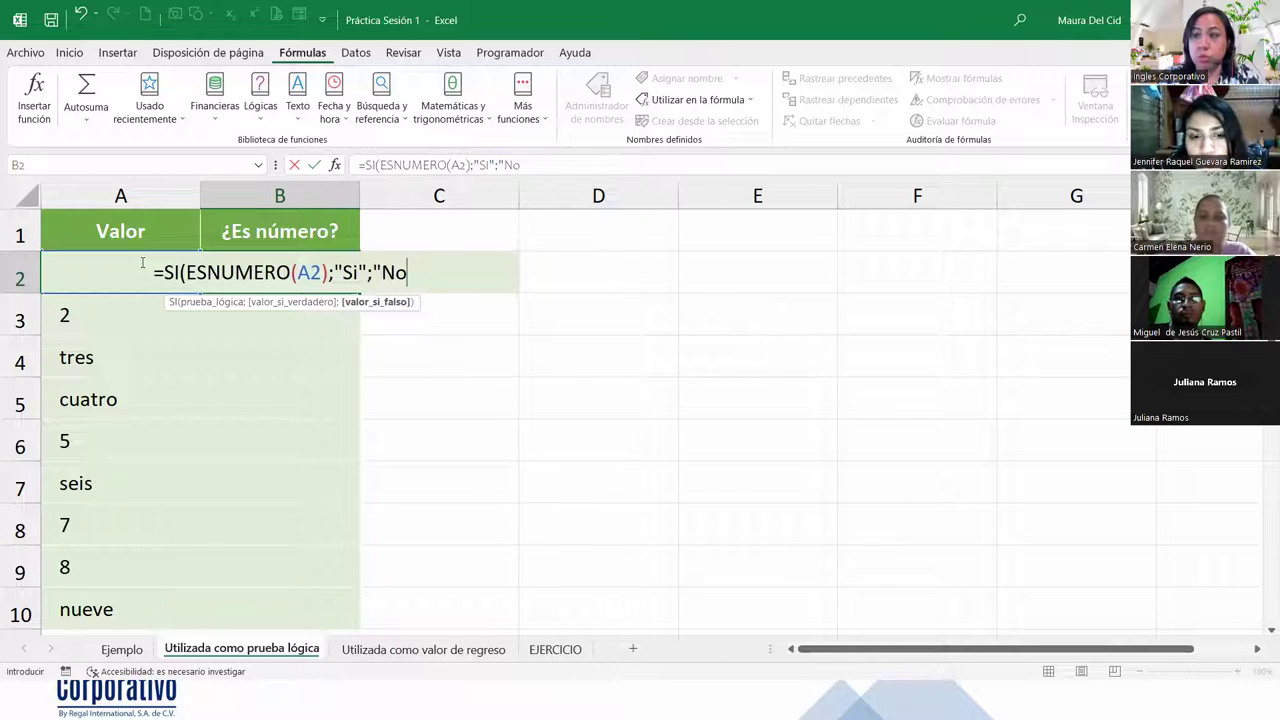
{"action": "type", "text": "\")"}
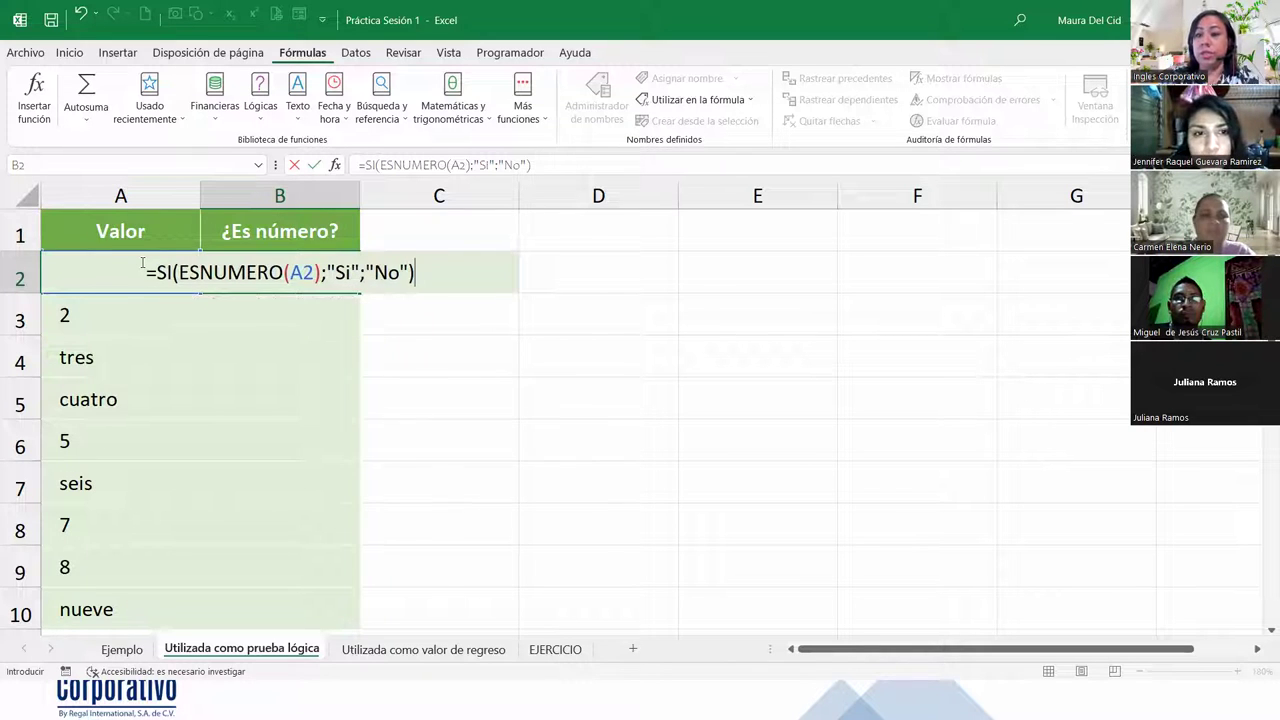
Step: Examine the logical test, true value and false value of the B2 formula by highlighting each argument in turn
{"action": "left_click", "coordinate": [311, 270]}
{"action": "left_click", "coordinate": [263, 272]}
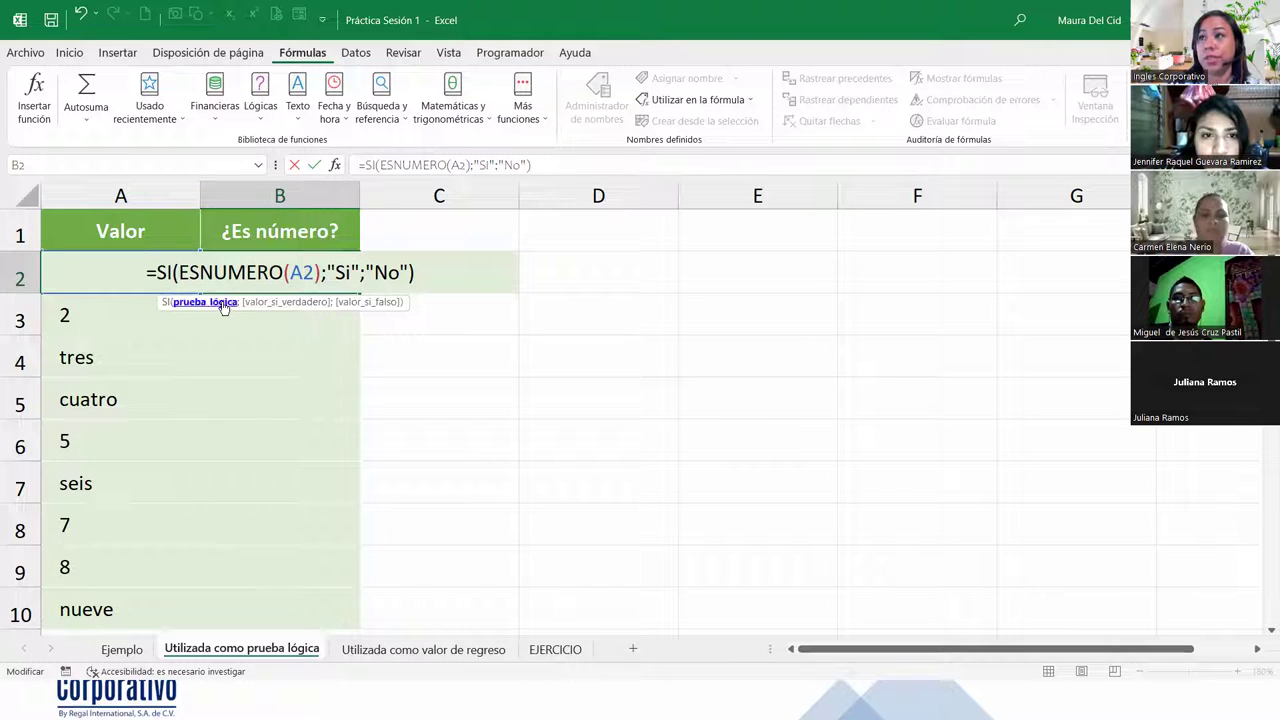
{"action": "left_click", "coordinate": [220, 305]}
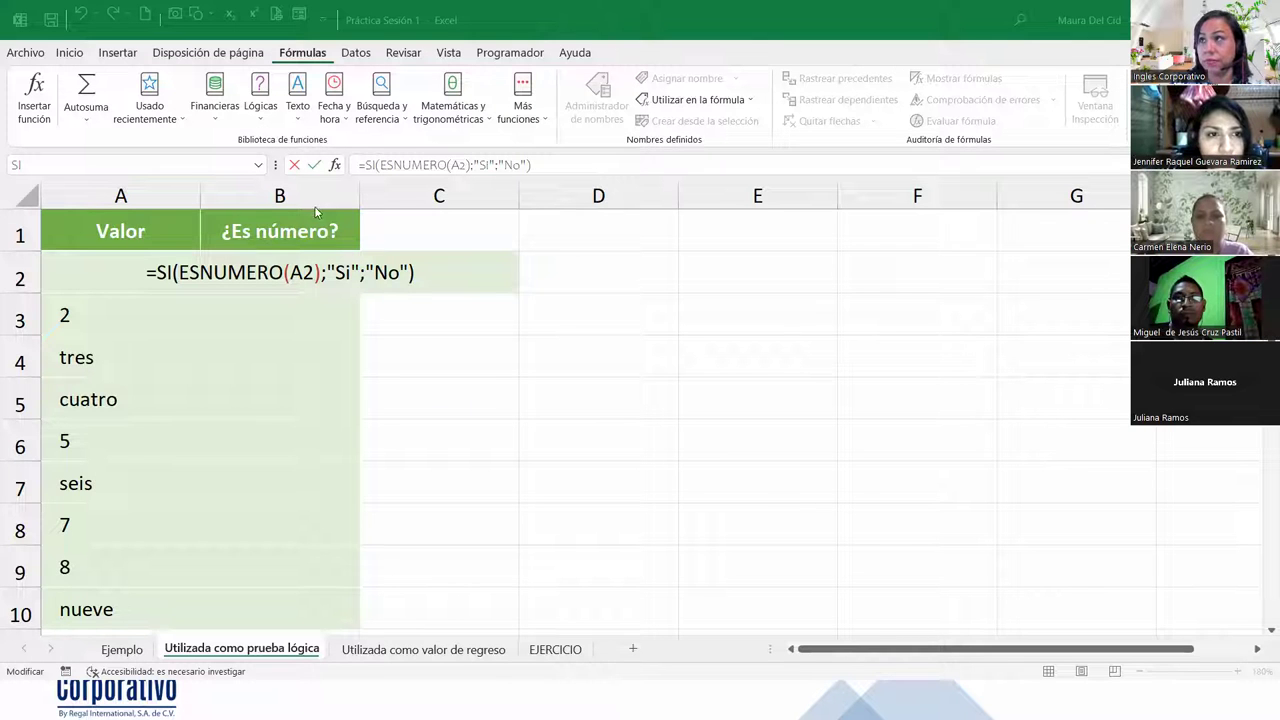
{"action": "left_click", "coordinate": [245, 275]}
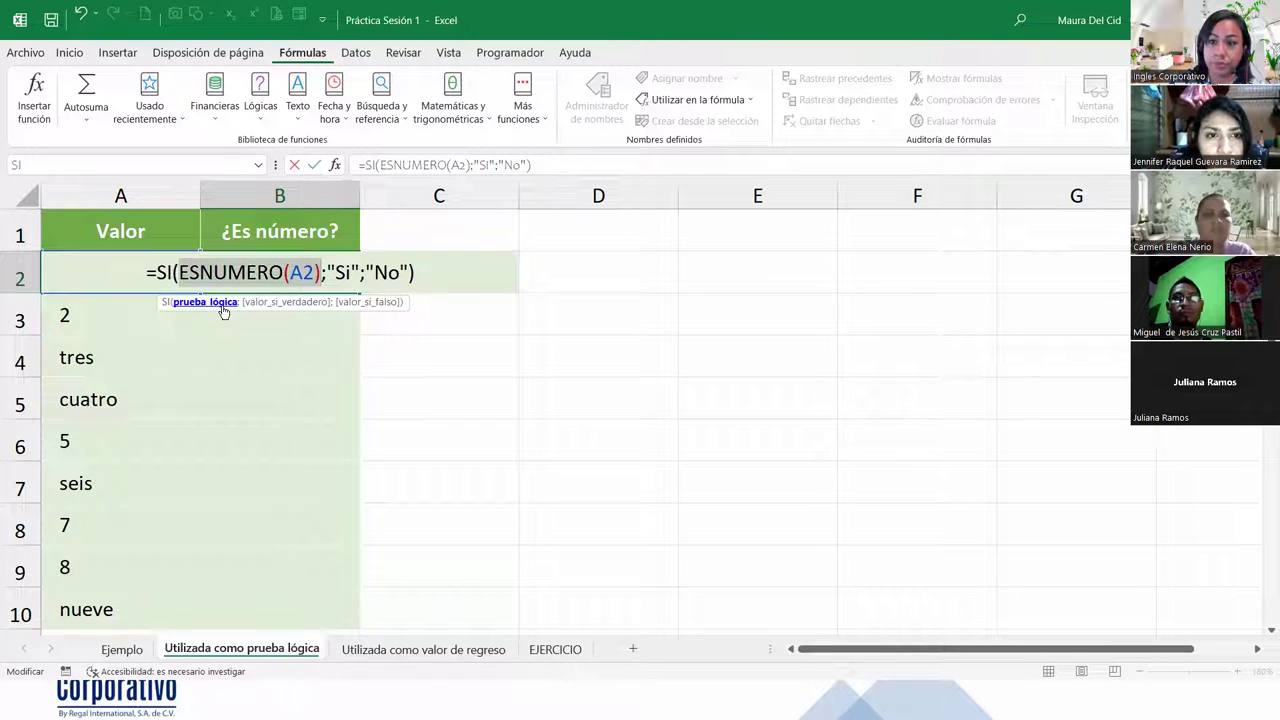
{"action": "left_click", "coordinate": [281, 302]}
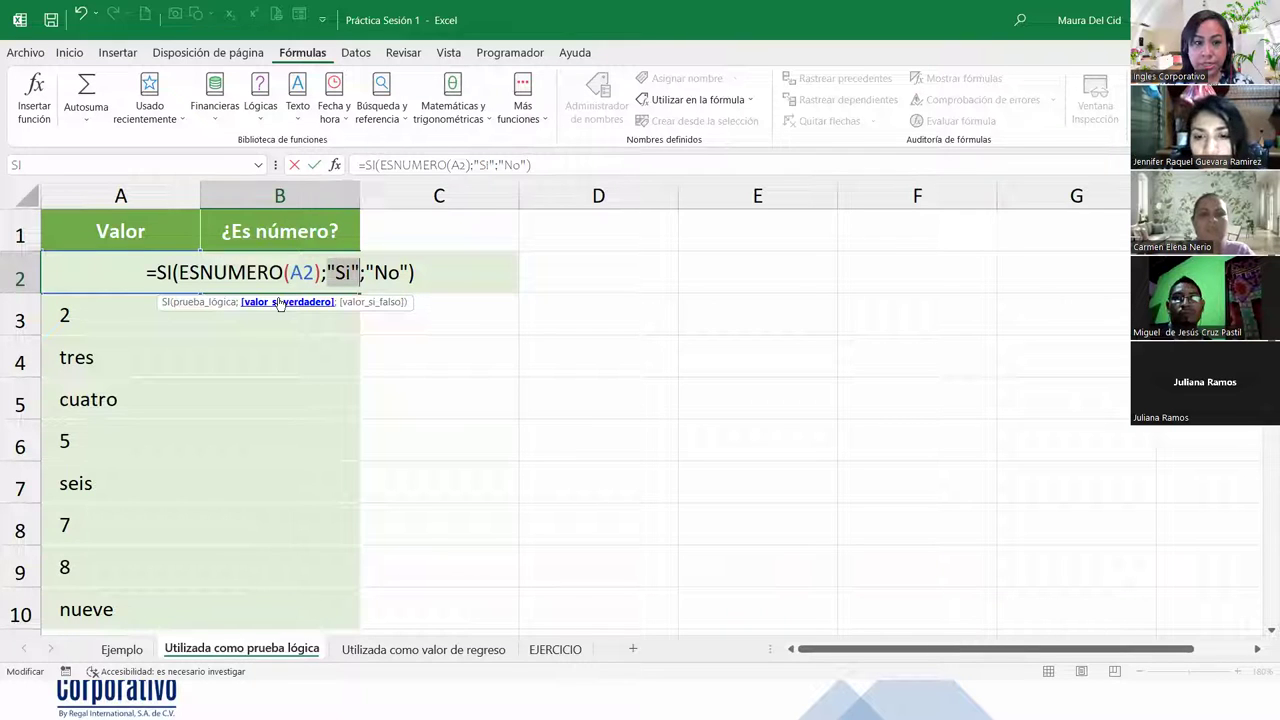
{"action": "left_click", "coordinate": [362, 302]}
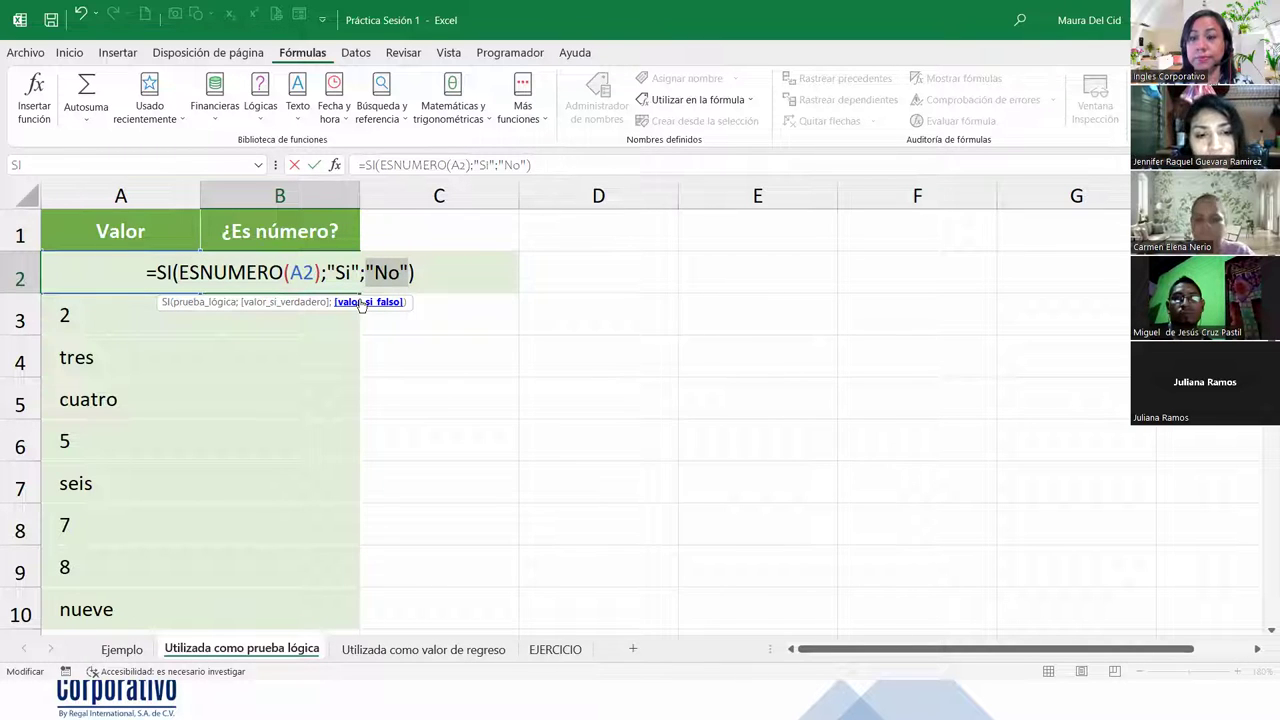
{"action": "left_click", "coordinate": [439, 278]}
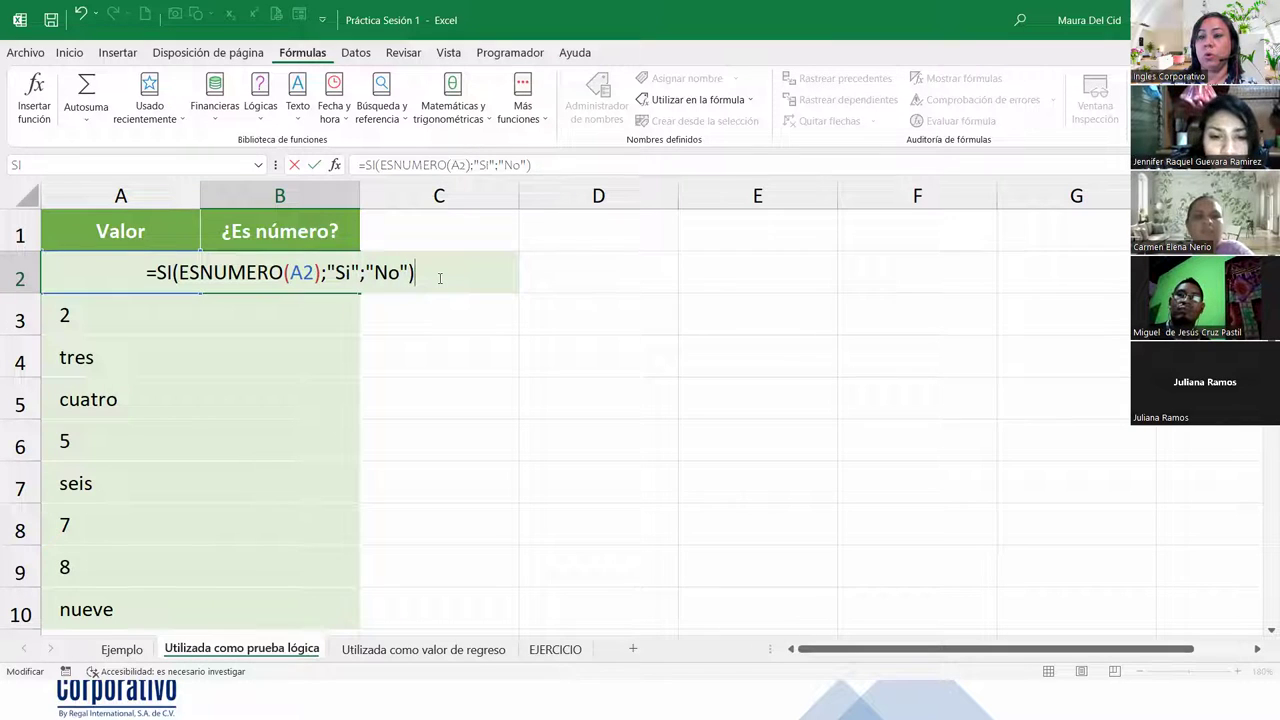
Step: Commit the SI formula in B2 and fill it down the ¿Es número? column to B10
{"action": "key", "text": "Return"}
{"action": "left_click", "coordinate": [280, 276]}
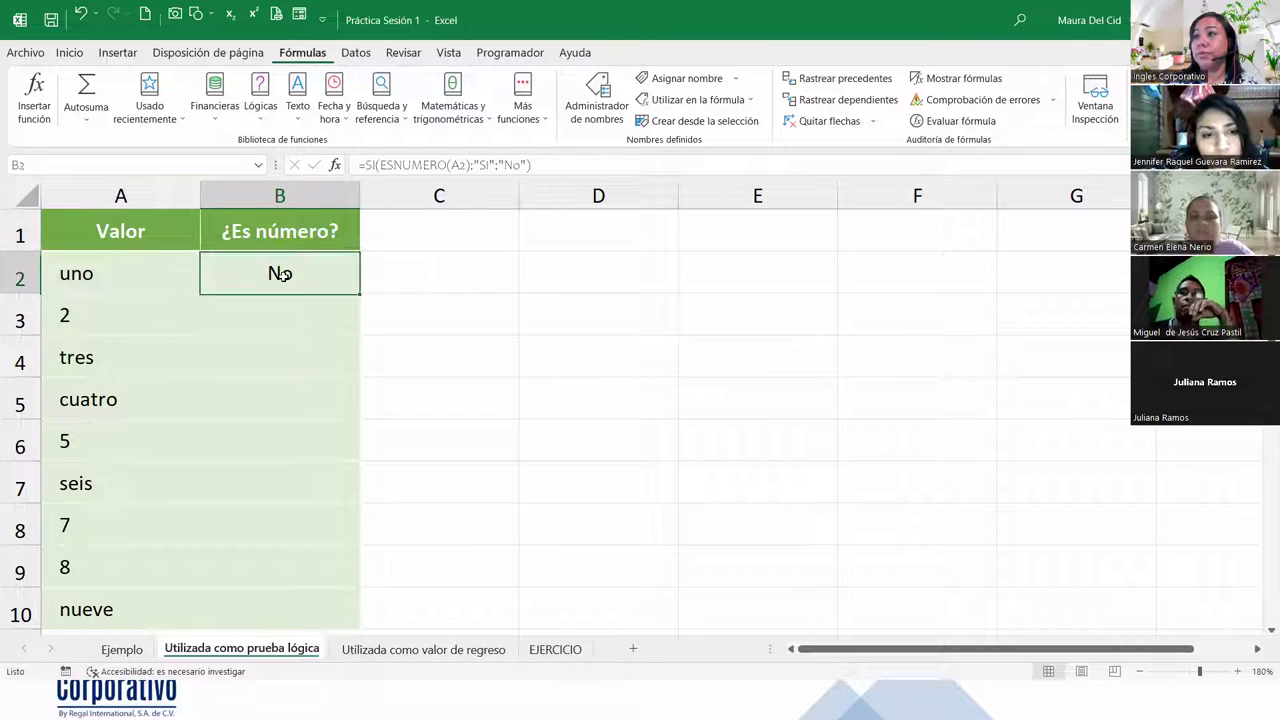
{"action": "double_click", "coordinate": [363, 294]}
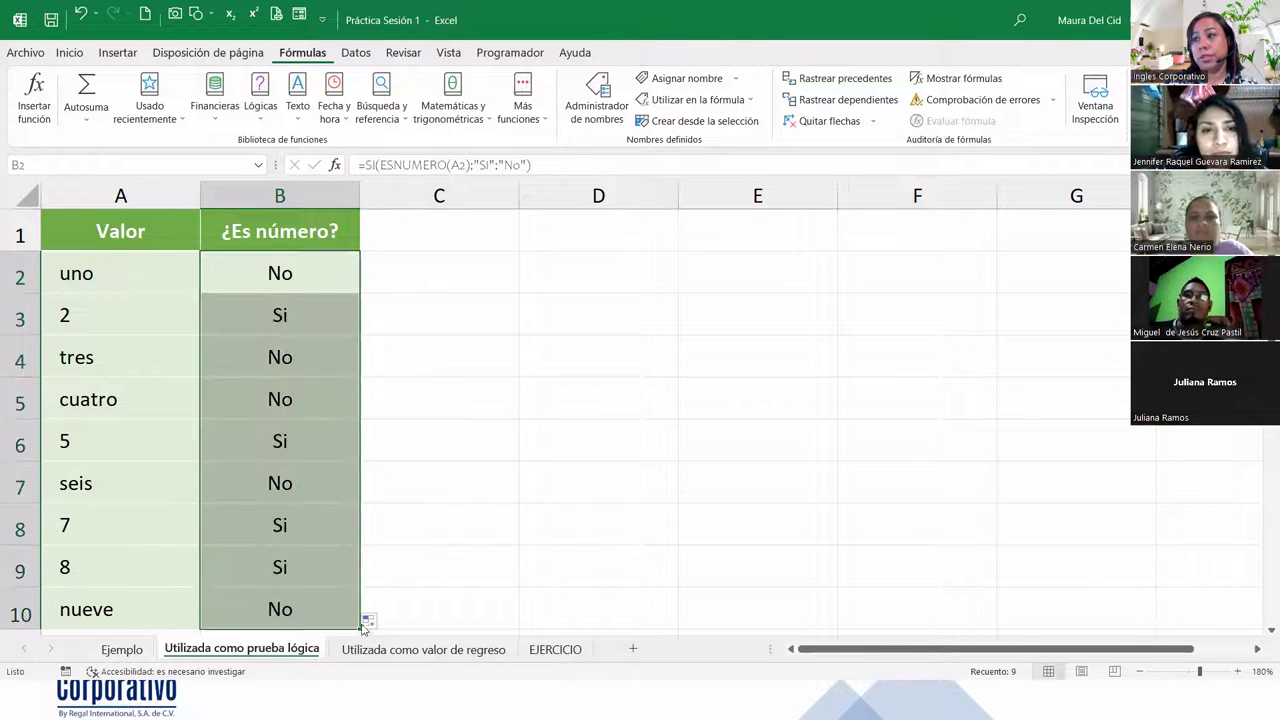
{"action": "left_click", "coordinate": [373, 622]}
{"action": "left_click", "coordinate": [420, 582]}
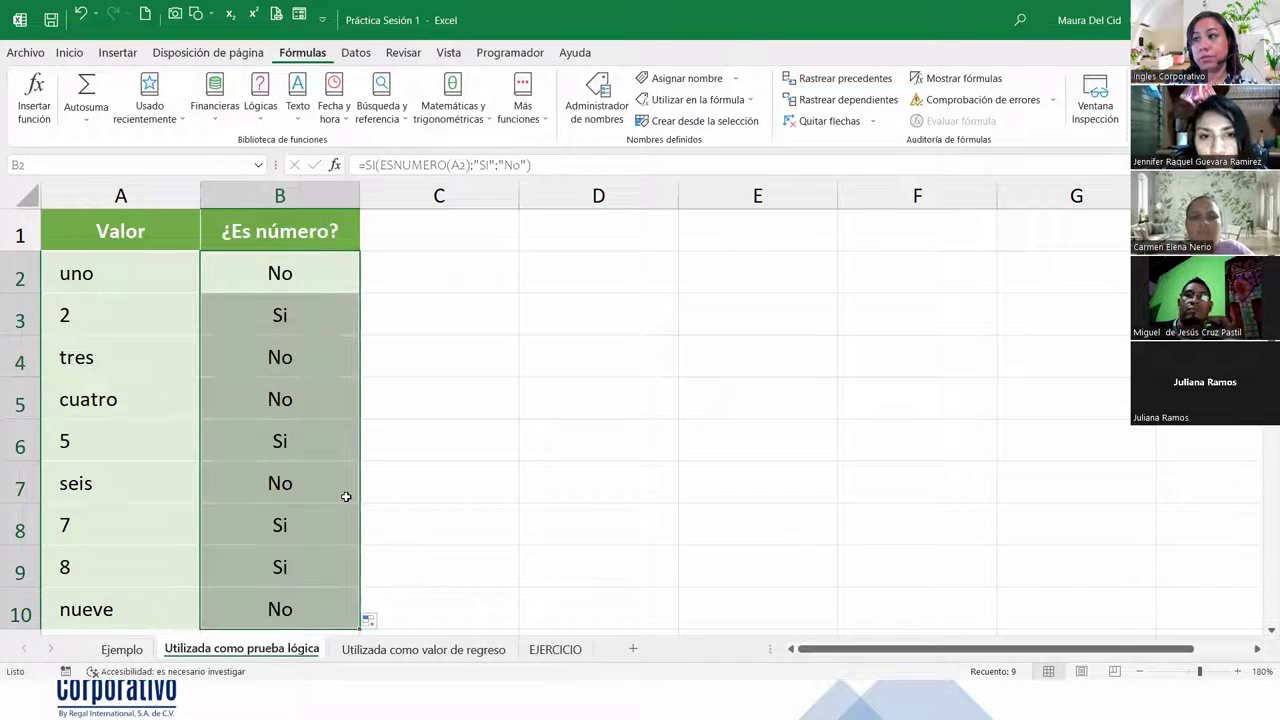
Step: Check the rows holding the numeric values 2, 5, 7 and 8 against their answers in the ¿Es número? column
{"action": "left_click", "coordinate": [343, 494]}
{"action": "left_click", "coordinate": [321, 317]}
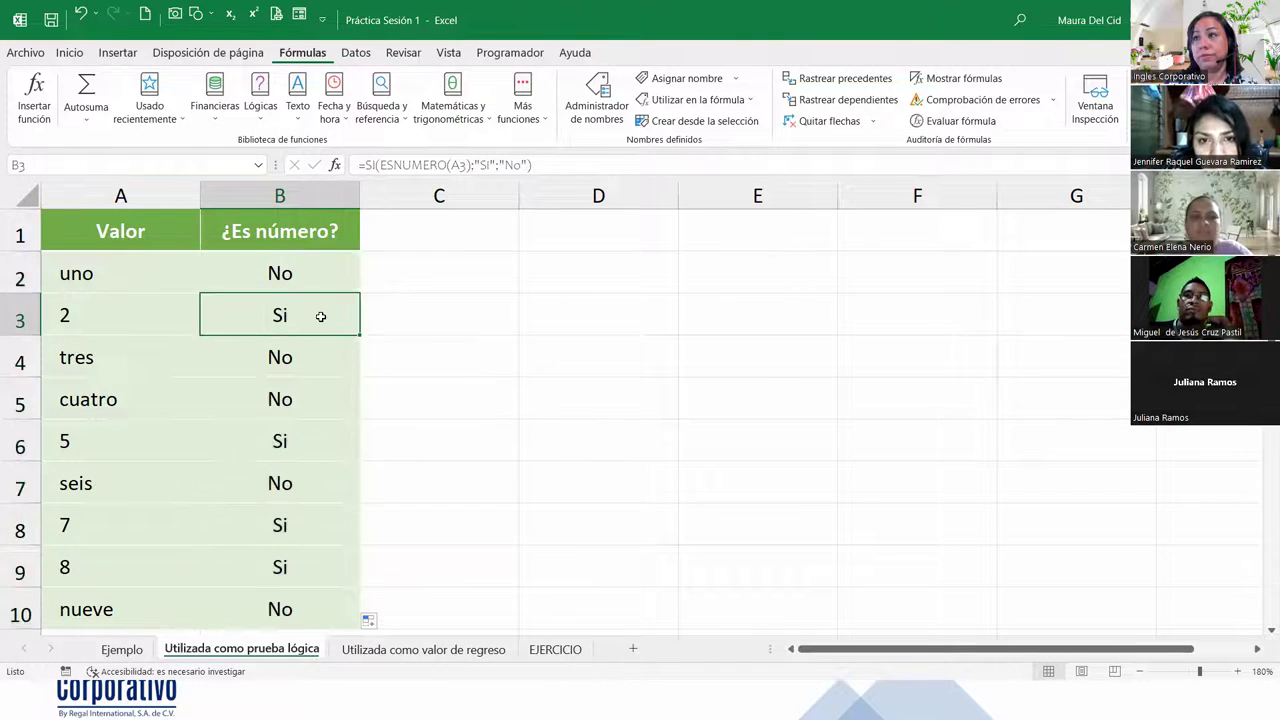
{"action": "left_click", "coordinate": [18, 316]}
{"action": "left_click", "coordinate": [21, 440]}
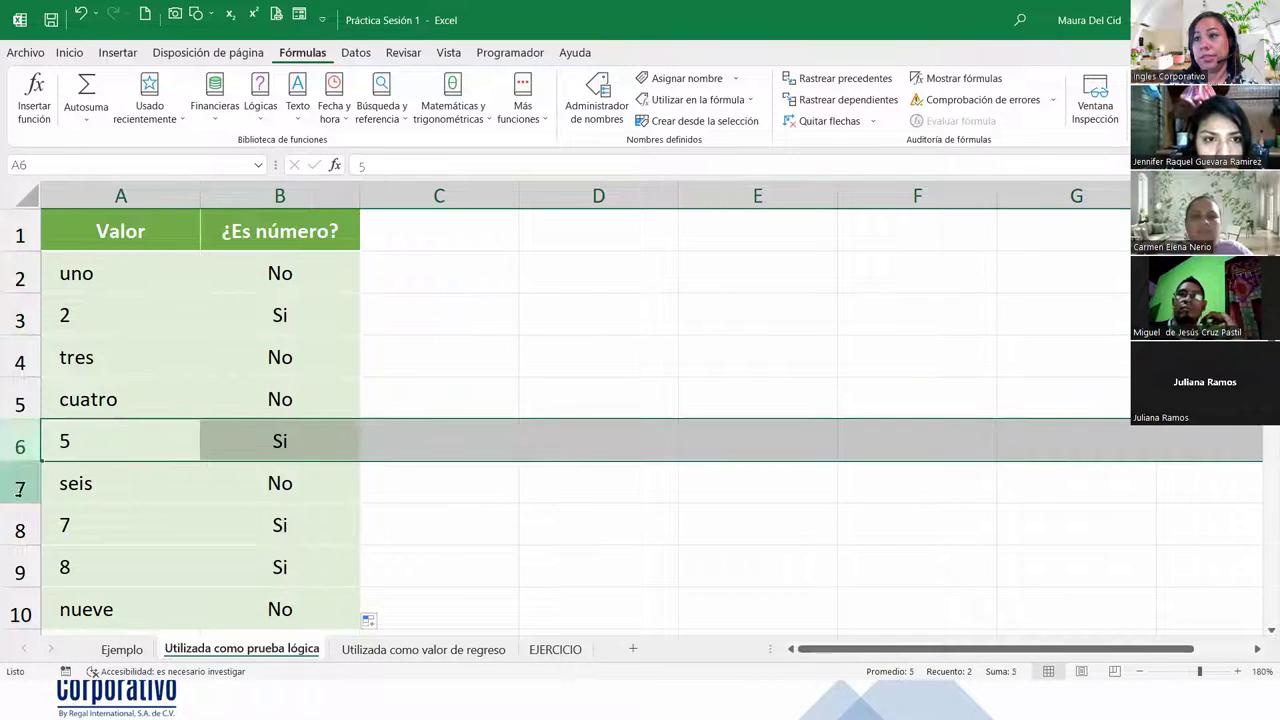
{"action": "left_click", "coordinate": [20, 526]}
{"action": "left_click", "coordinate": [19, 568]}
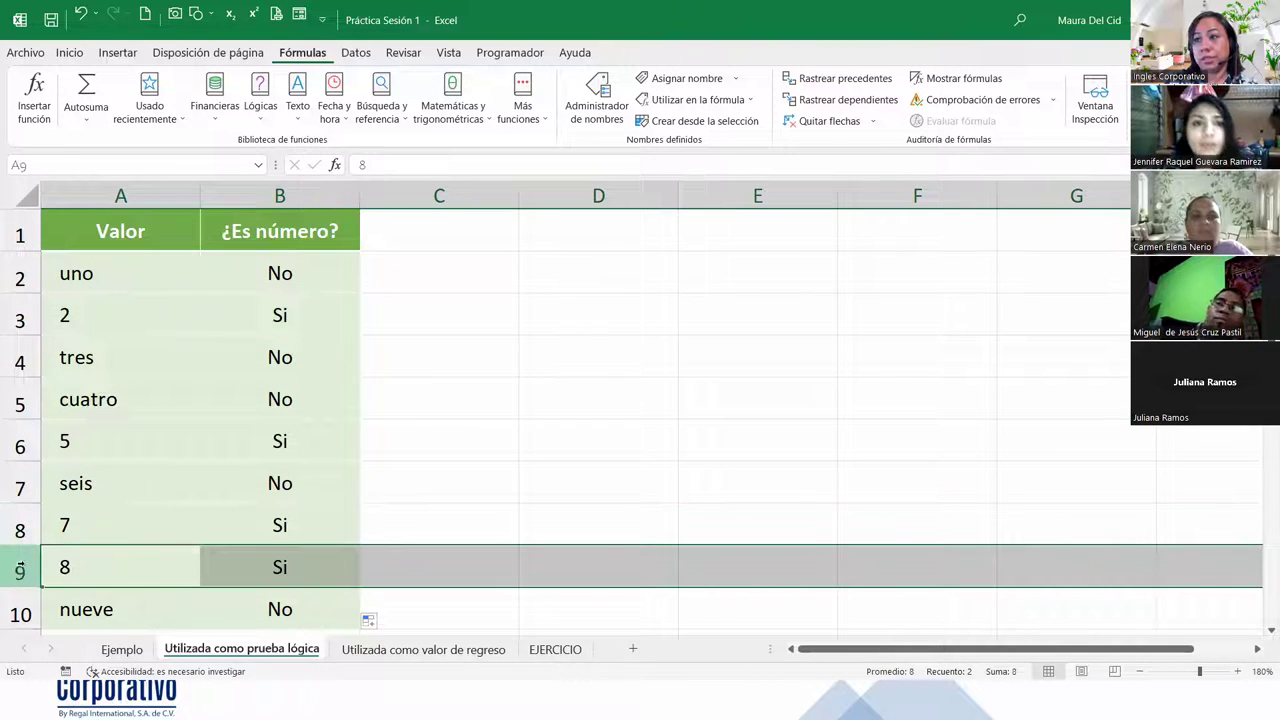
{"action": "left_click", "coordinate": [295, 331]}
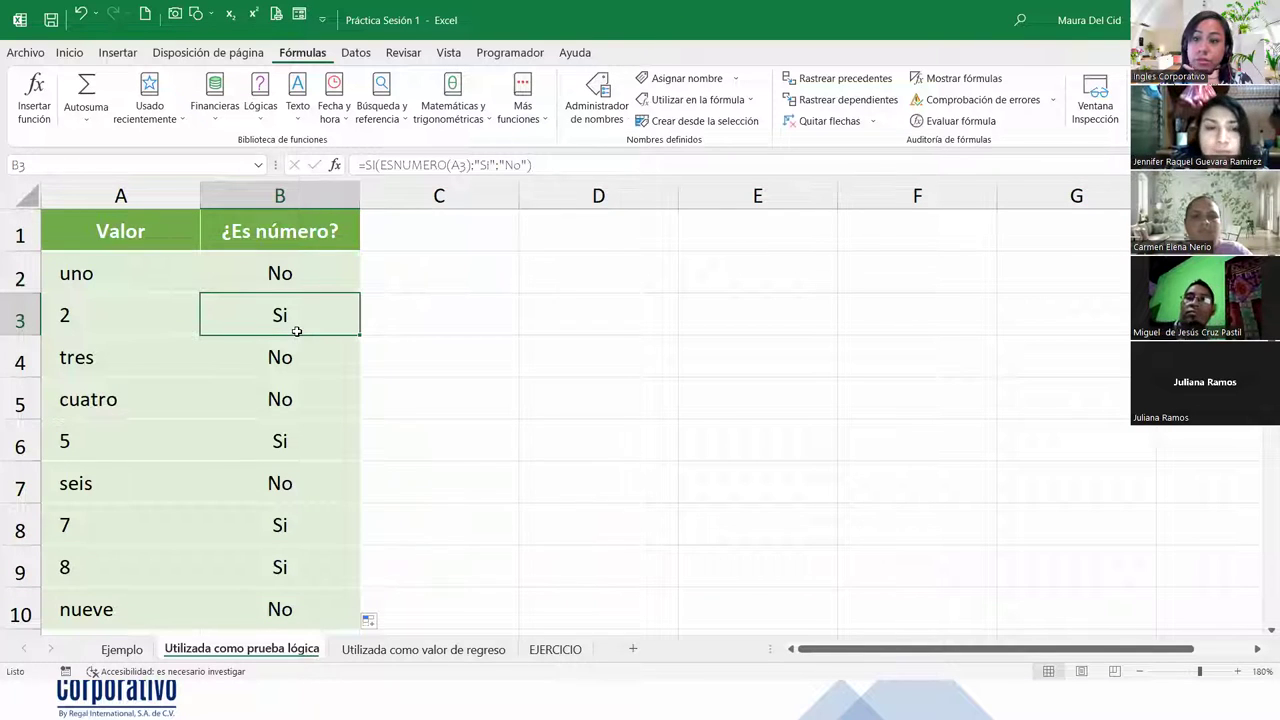
Step: Reopen the SI formula in B2 and examine the semicolons separating its logical test, true value and false value
{"action": "double_click", "coordinate": [325, 277]}
{"action": "left_click", "coordinate": [436, 282]}
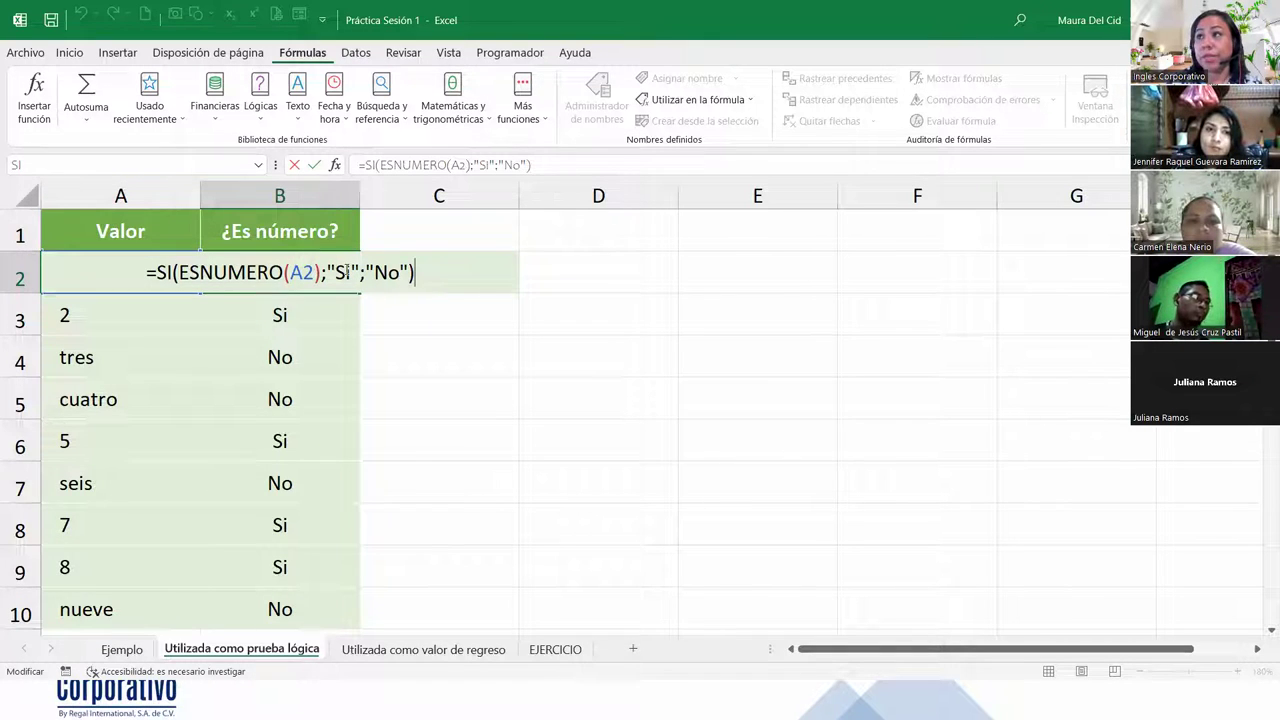
{"action": "left_click", "coordinate": [322, 272]}
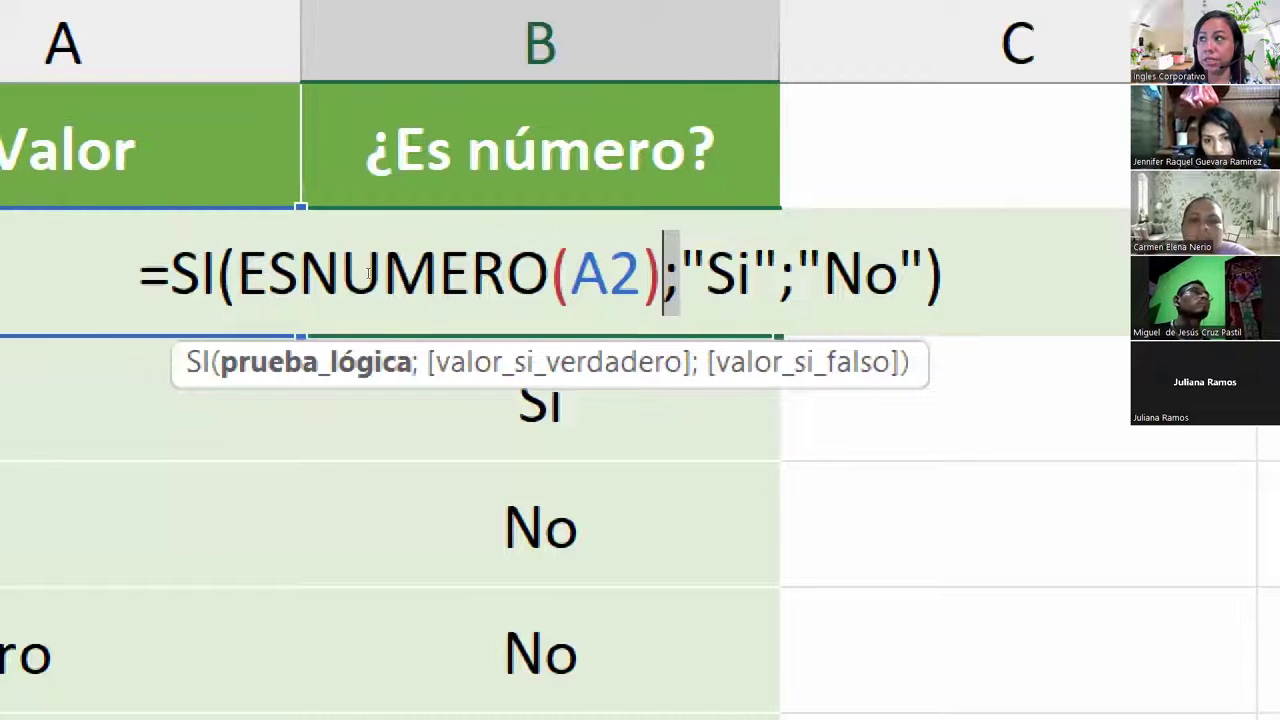
{"action": "key", "text": "Right"}
{"action": "key", "text": "Right"}
{"action": "key", "text": "Right"}
{"action": "key", "text": "Right"}
{"action": "key", "text": "Right"}
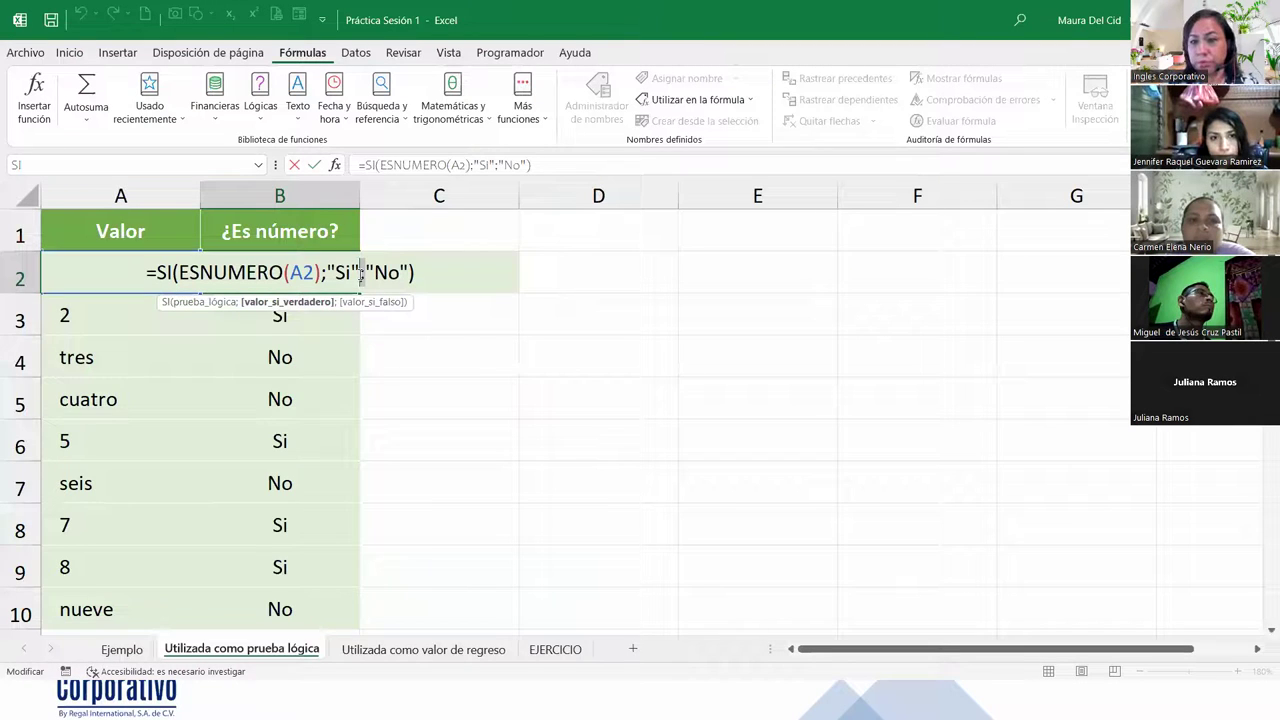
{"action": "left_click", "coordinate": [428, 270]}
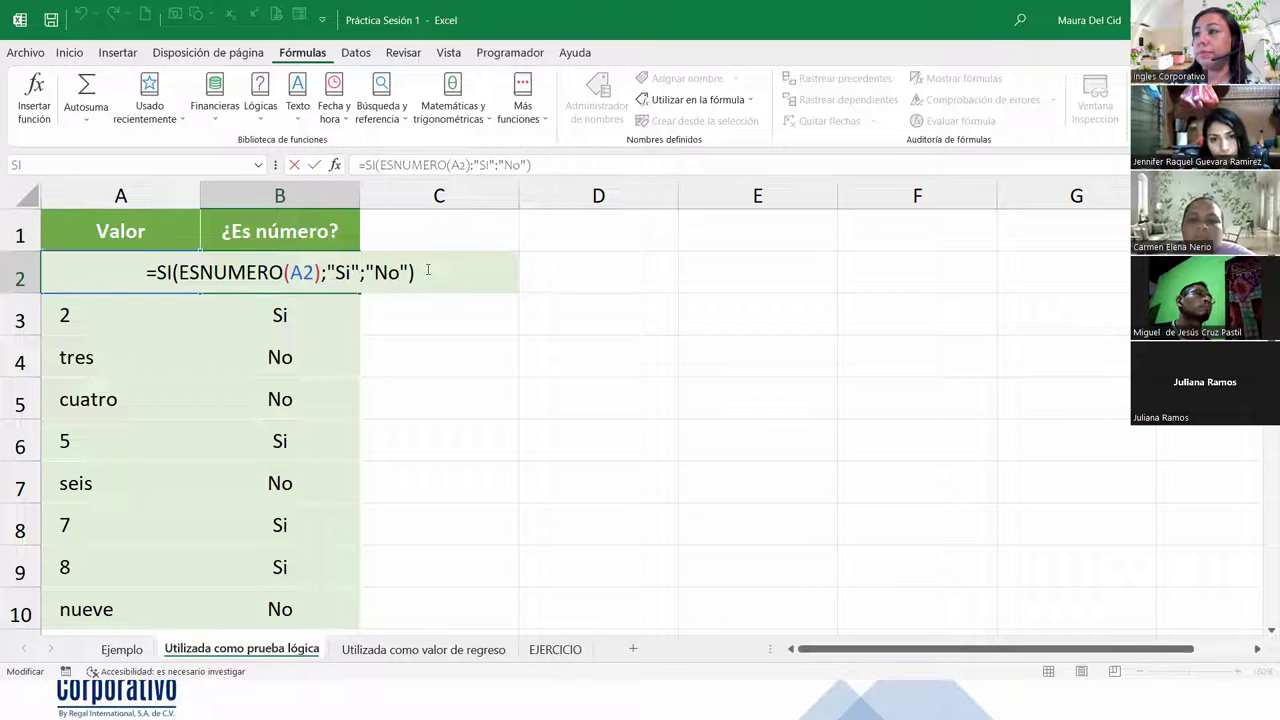
{"action": "key", "text": "Return"}
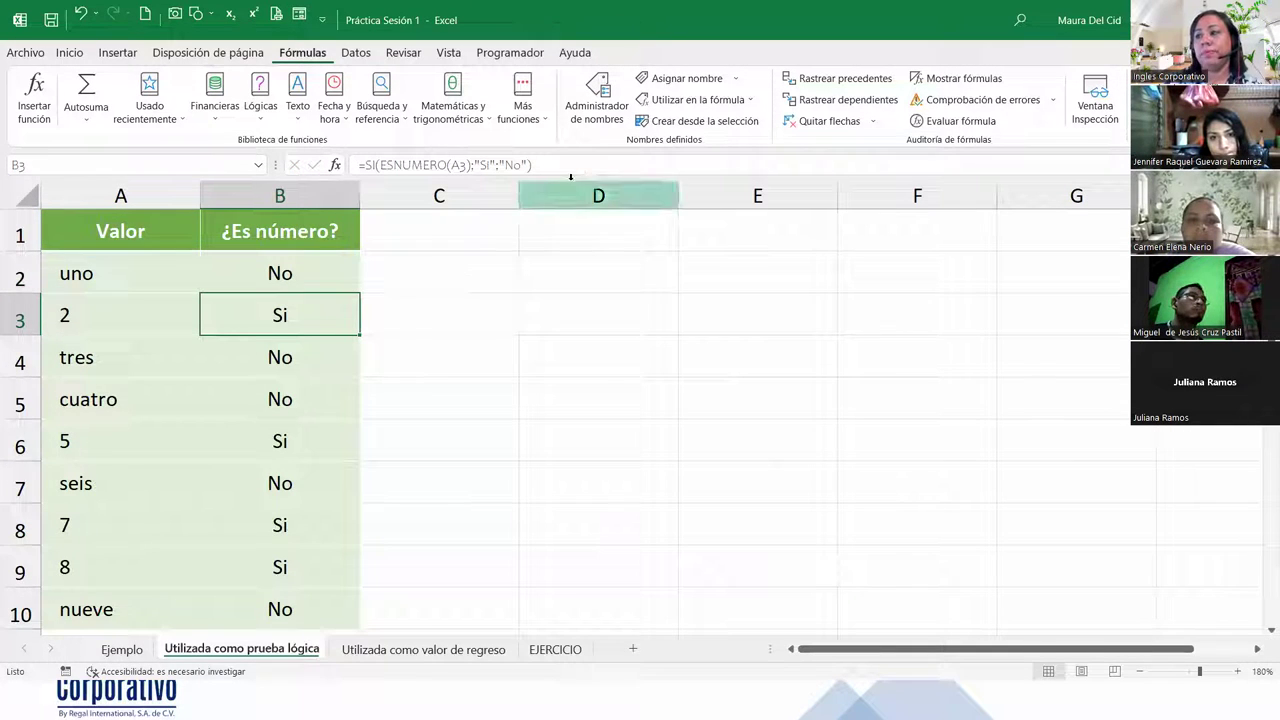
Step: Look over the Utilizada como valor de regreso sheet and the EJERCICIO sheet, zooming the latter out to 120%
{"action": "left_click", "coordinate": [419, 652]}
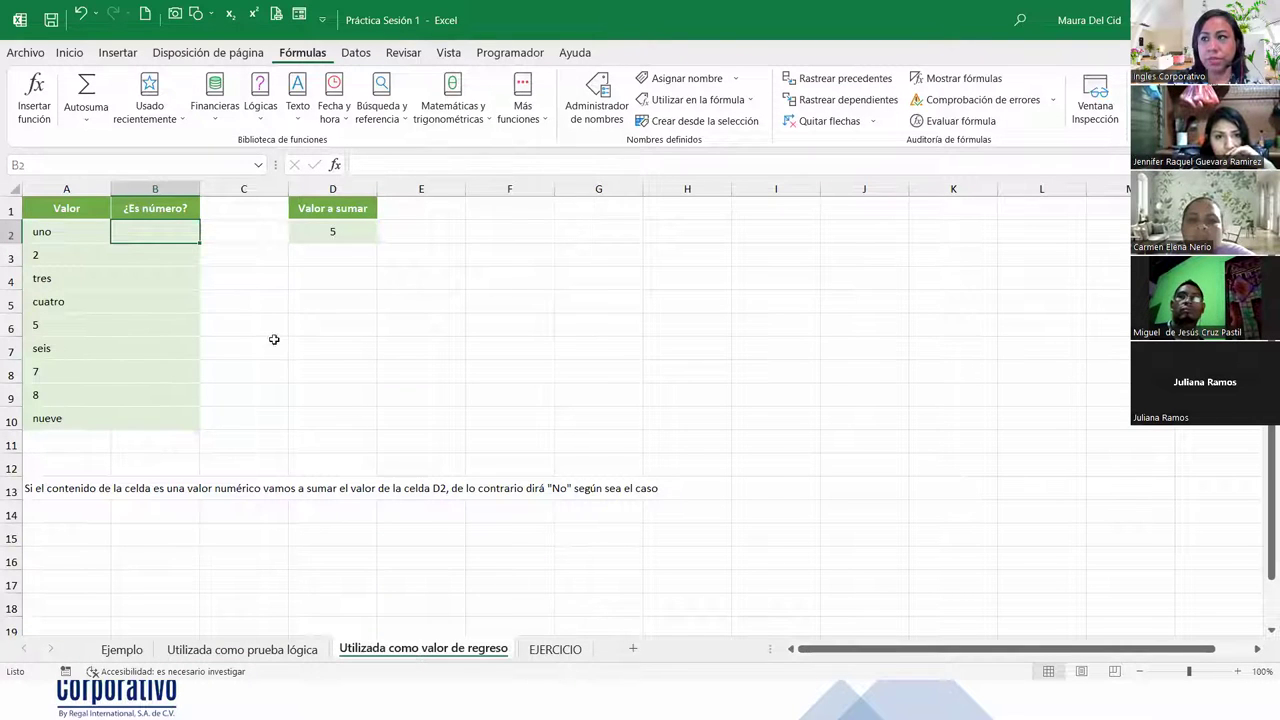
{"action": "left_click", "coordinate": [270, 651]}
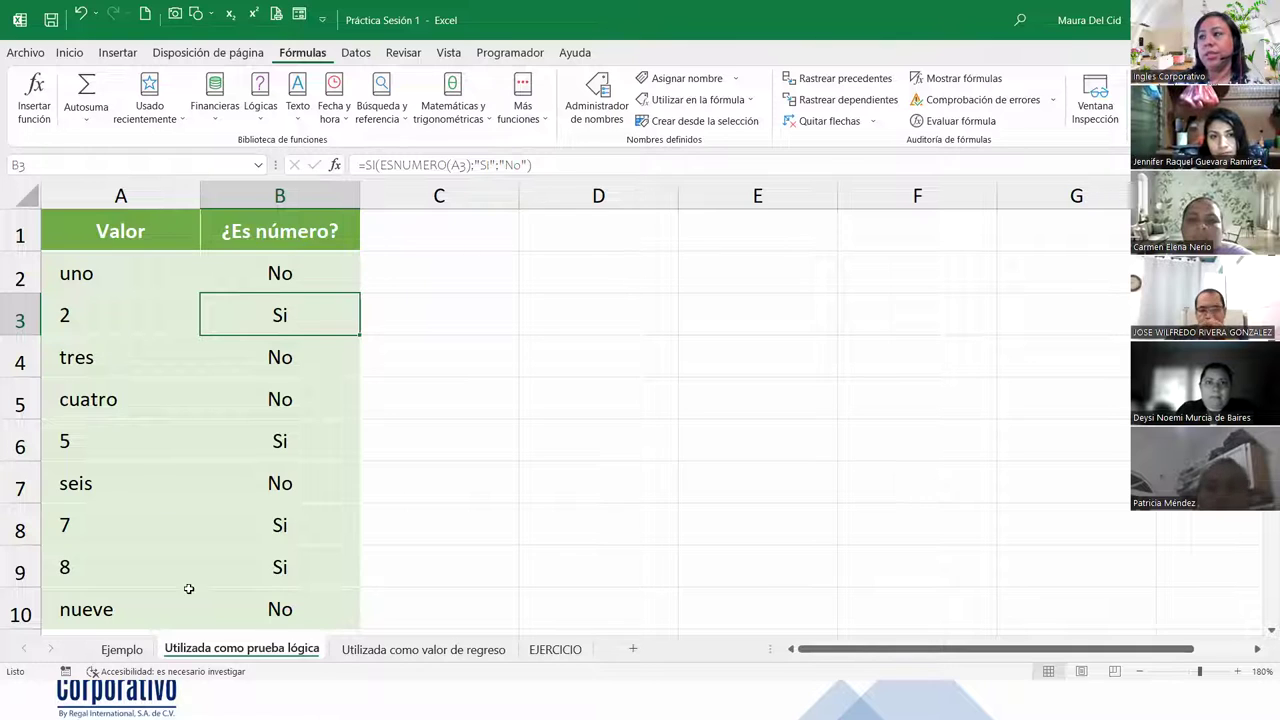
{"action": "left_click", "coordinate": [550, 650]}
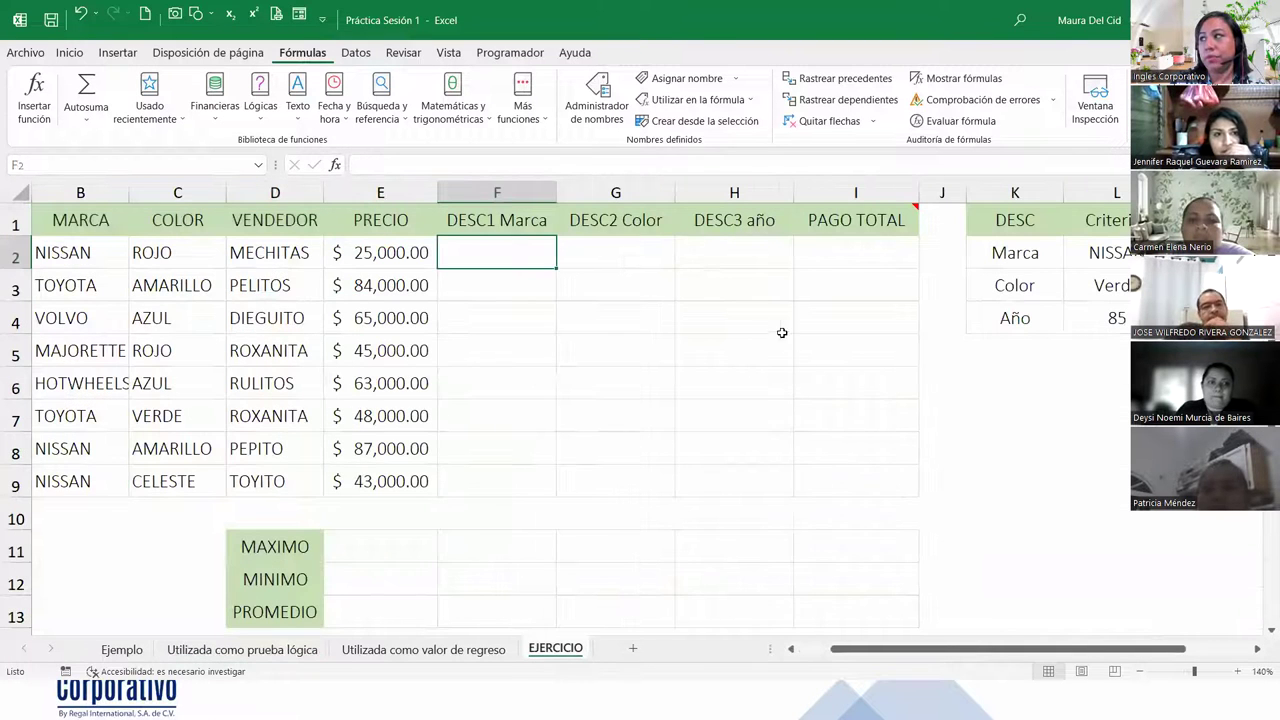
{"action": "left_click", "coordinate": [1137, 671]}
{"action": "left_click", "coordinate": [1137, 671]}
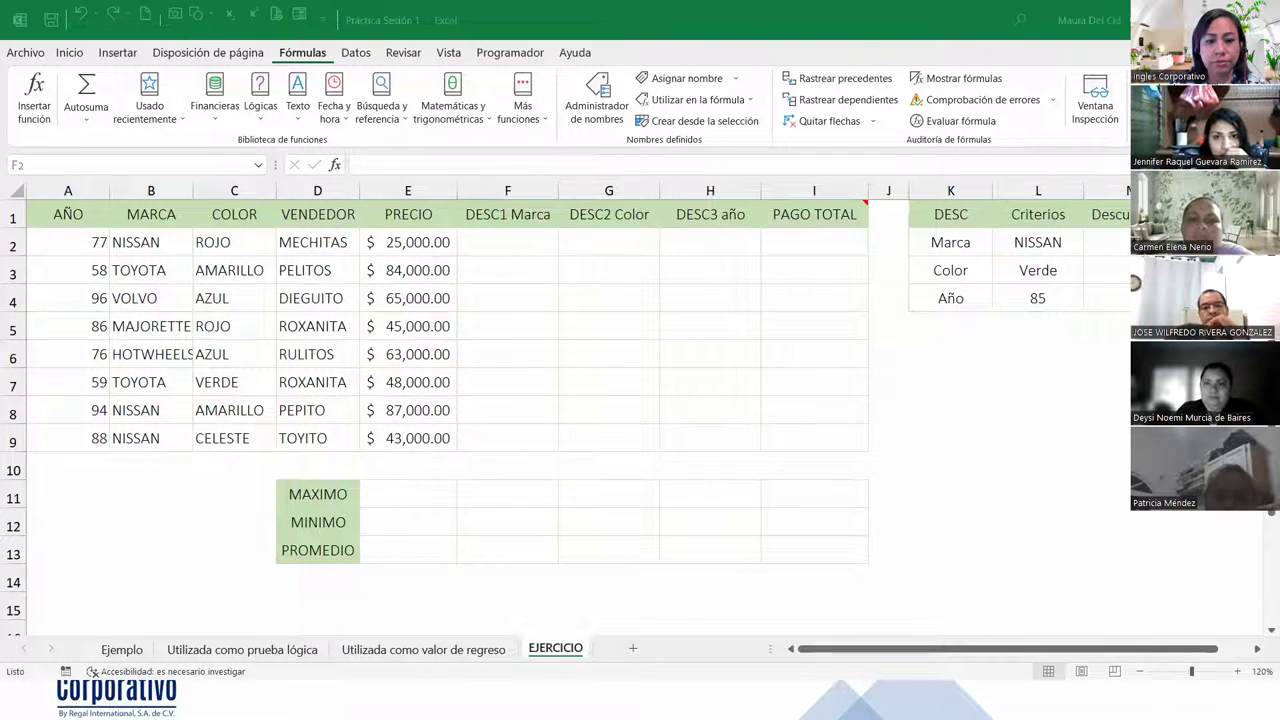
Step: Switch to the slide show presentation and advance to the "Cierre y conclusiones" slide
{"action": "key", "text": "alt+Tab"}
{"action": "key", "text": "Right"}
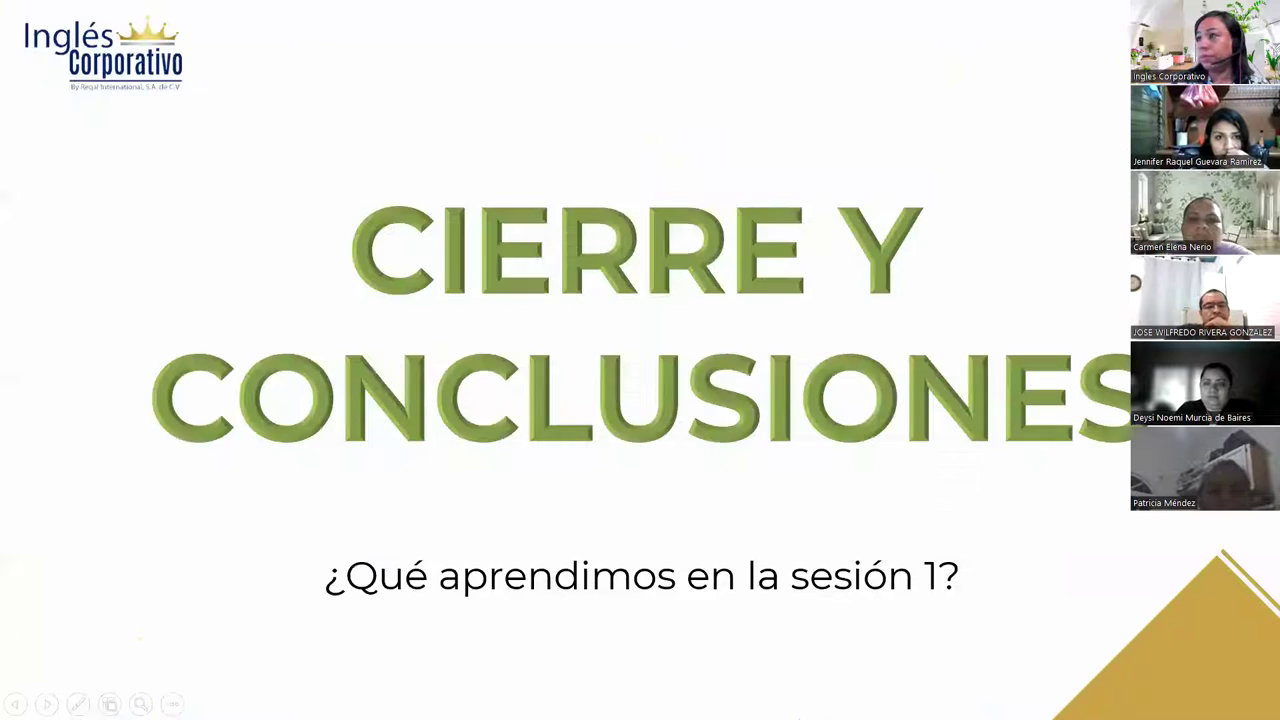